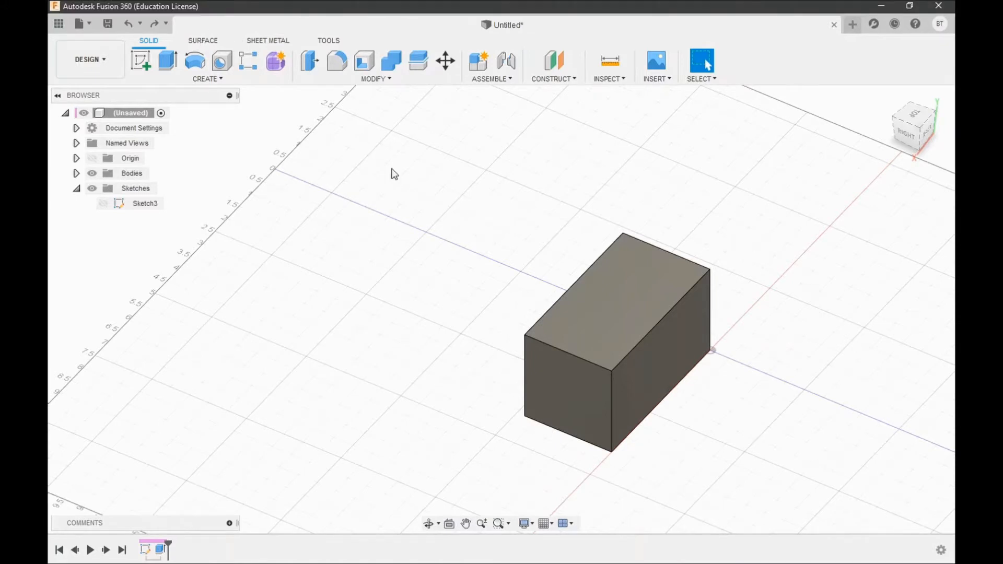
# Expand the browser tree, hide the box's Body1, show it again and clear the selection
pyautogui.click(240, 79)
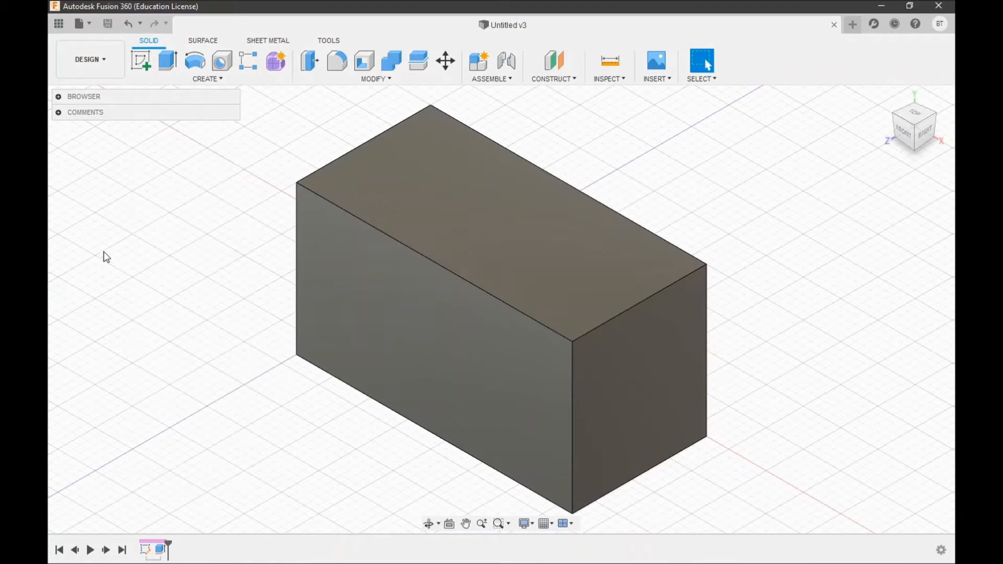
pyautogui.click(58, 96)
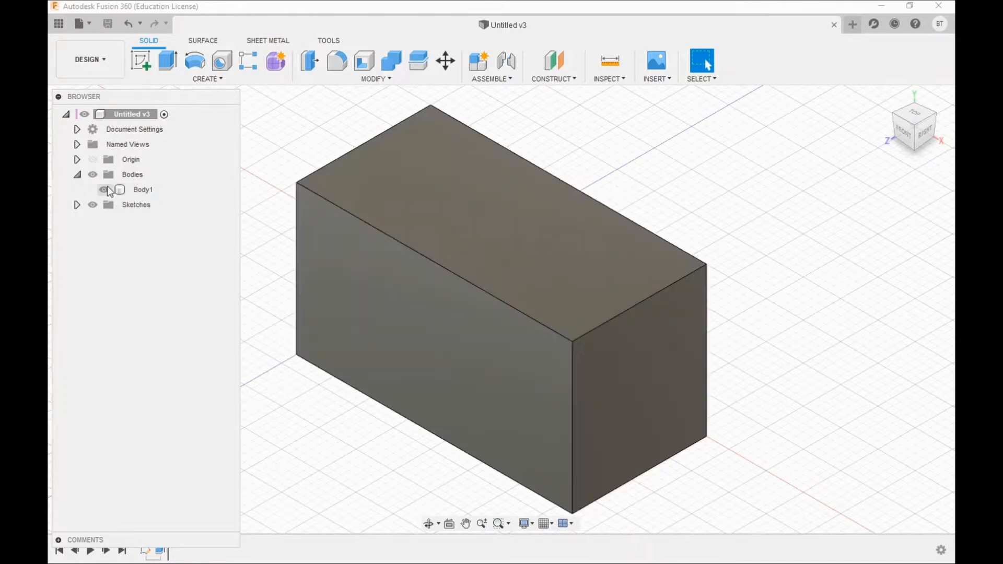
pyautogui.click(139, 191)
pyautogui.click(105, 190)
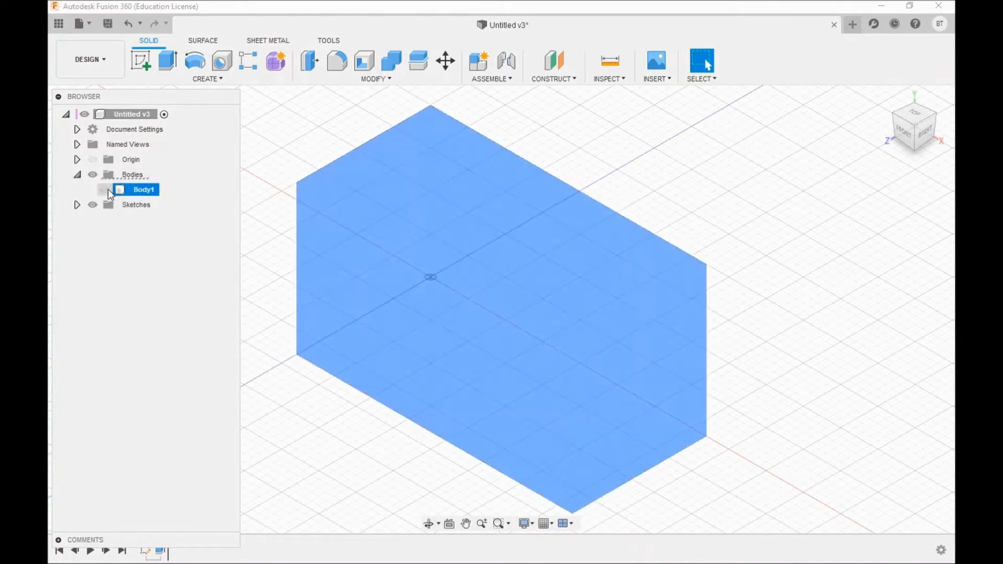
pyautogui.click(106, 192)
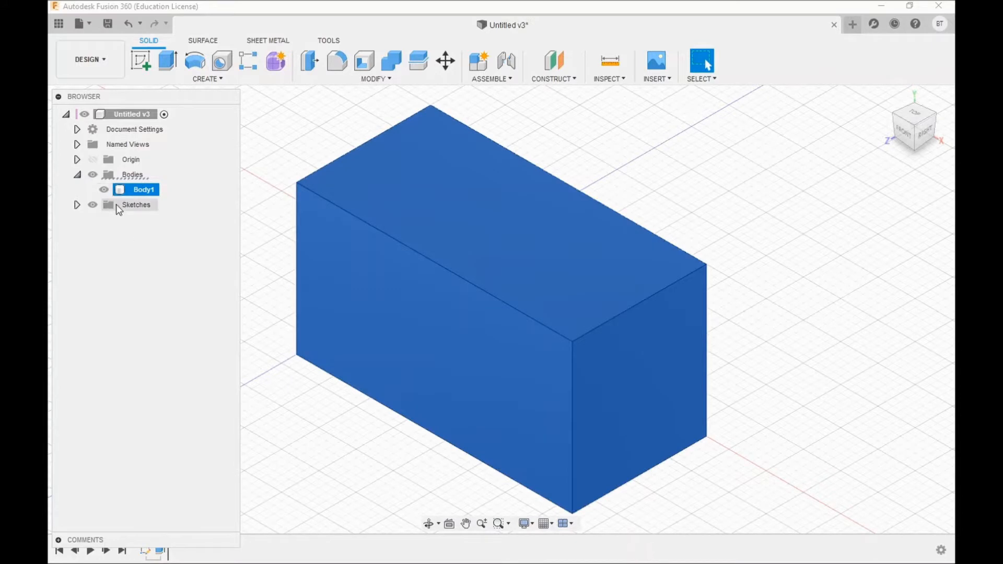
pyautogui.click(313, 168)
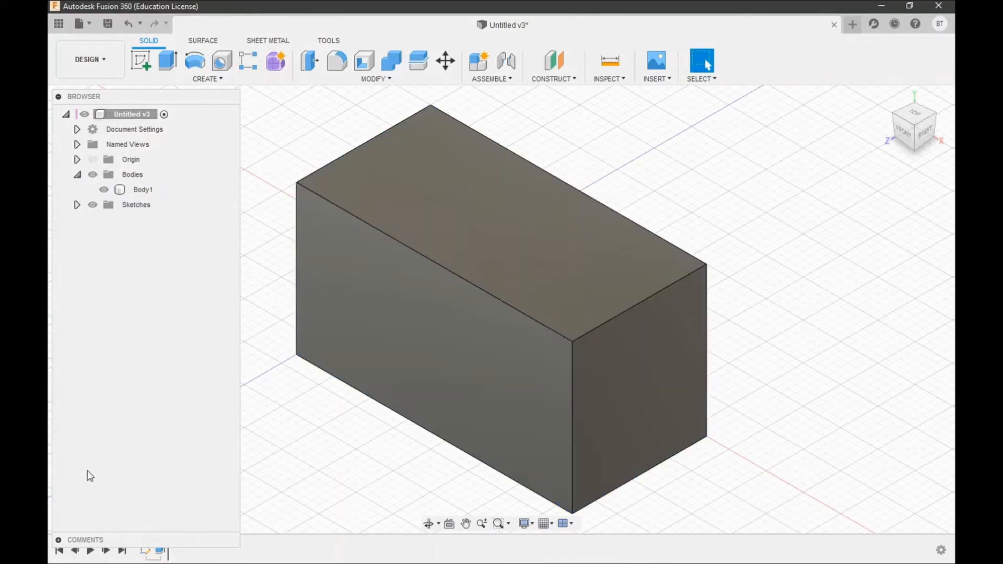
# Undock and expand the comments area, and post the comment ":)" on the design
pyautogui.moveTo(102, 537); pyautogui.dragTo(131, 367)
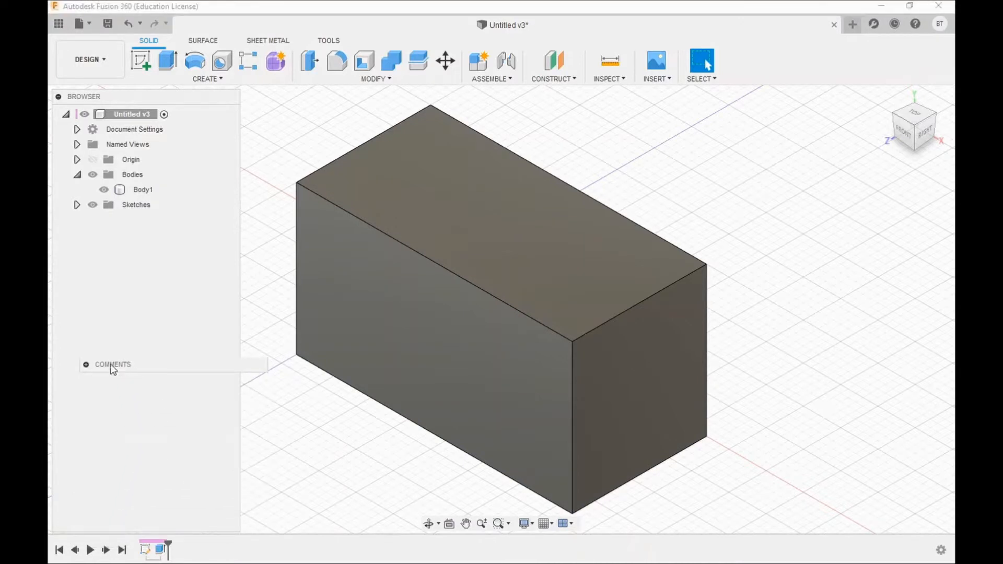
pyautogui.click(86, 364)
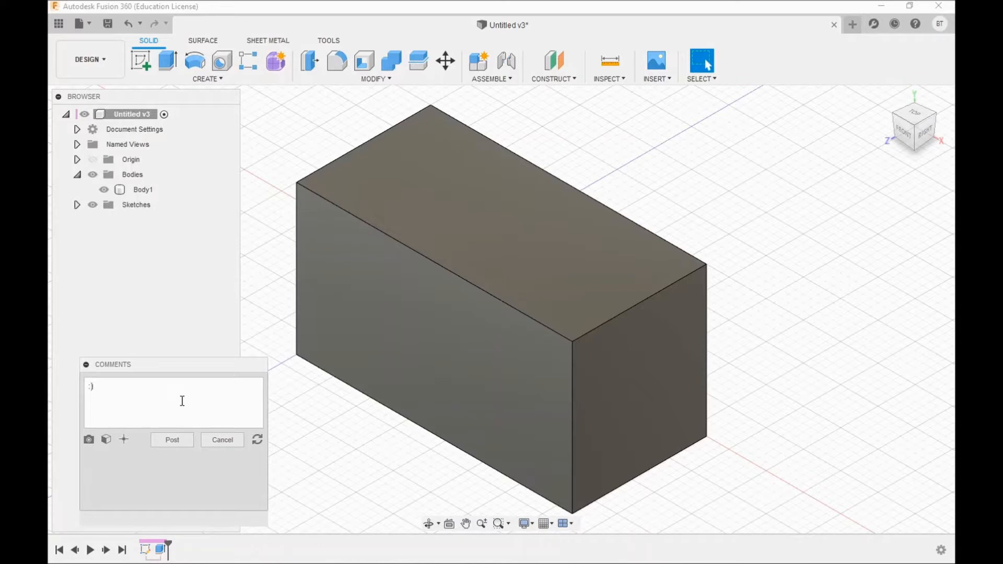
pyautogui.click(184, 441)
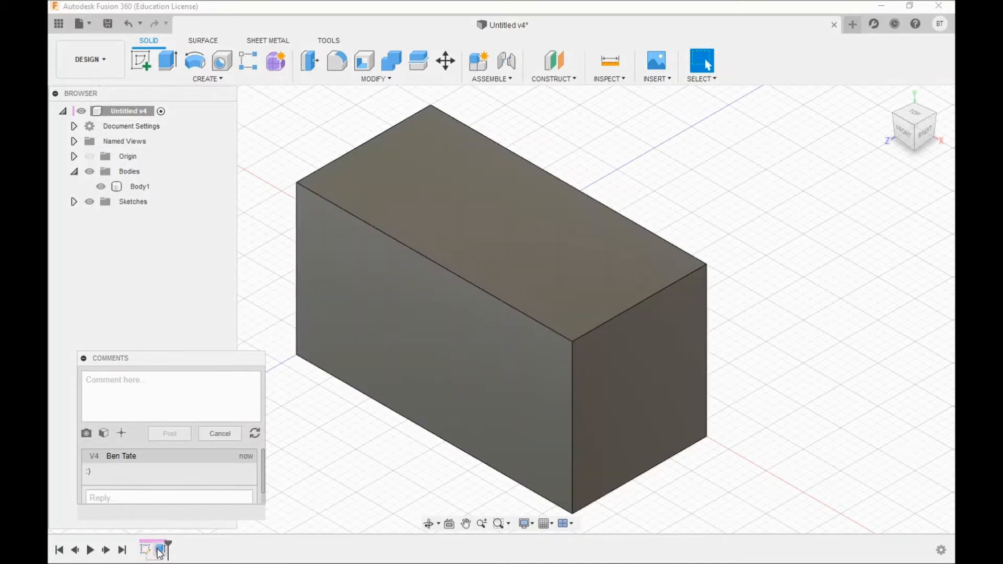
# Open the box's base rectangle sketch for editing from the design history, and finish the sketch
pyautogui.rightClick(147, 550)
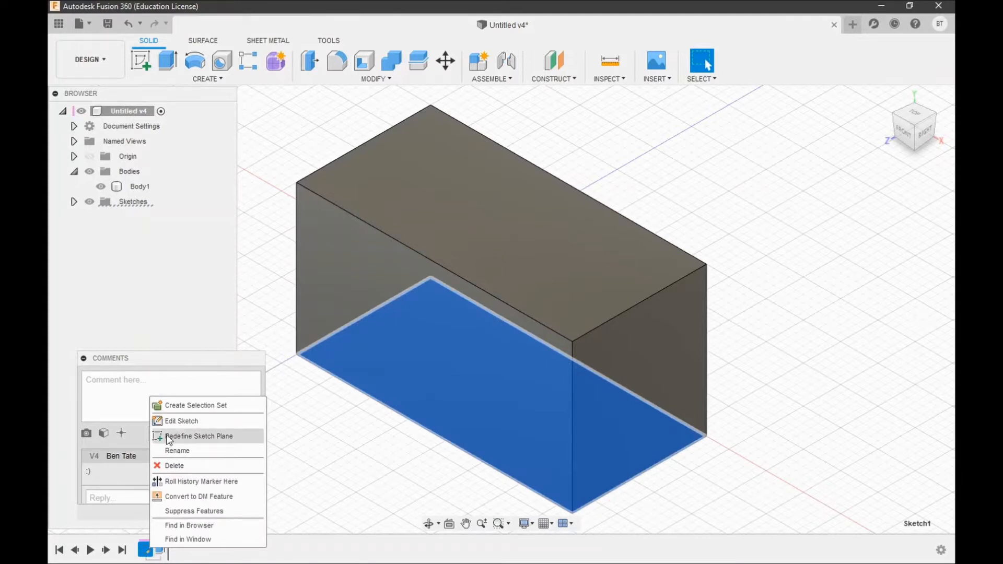
pyautogui.click(174, 421)
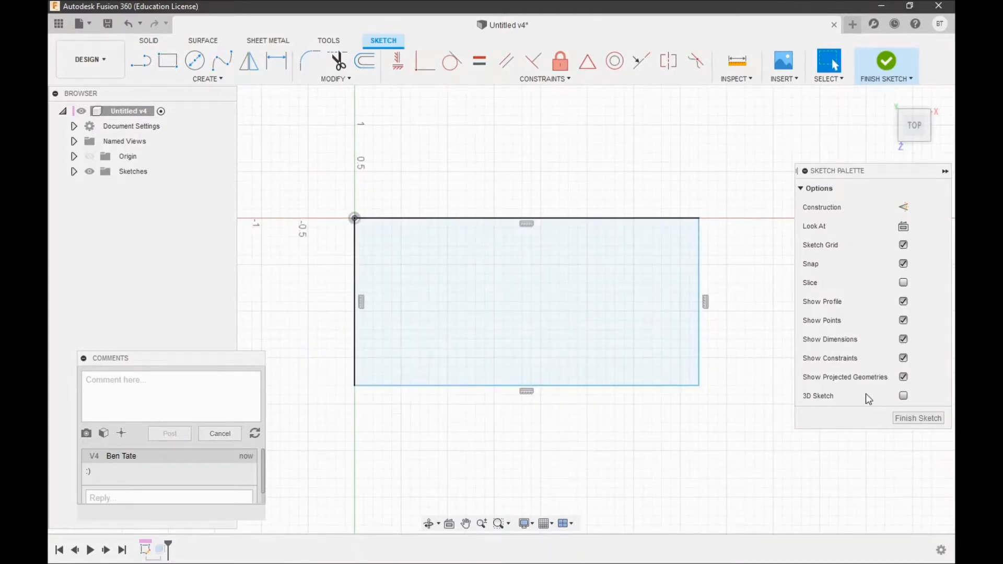
pyautogui.click(894, 416)
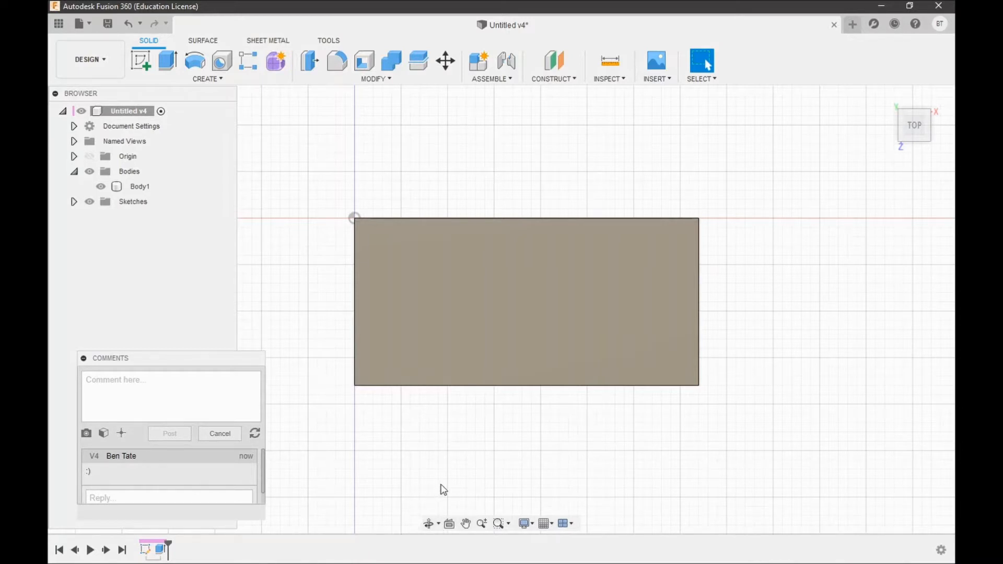
# Examine the box from above with a slight orbit and by zooming in and out
pyautogui.click(430, 524)
pyautogui.moveTo(512, 423)
pyautogui.mouseDown()
pyautogui.moveTo(505, 429)
pyautogui.moveTo(513, 424)
pyautogui.moveTo(516, 443)
pyautogui.mouseUp()
pyautogui.rightClick(517, 443)
pyautogui.click(483, 444)
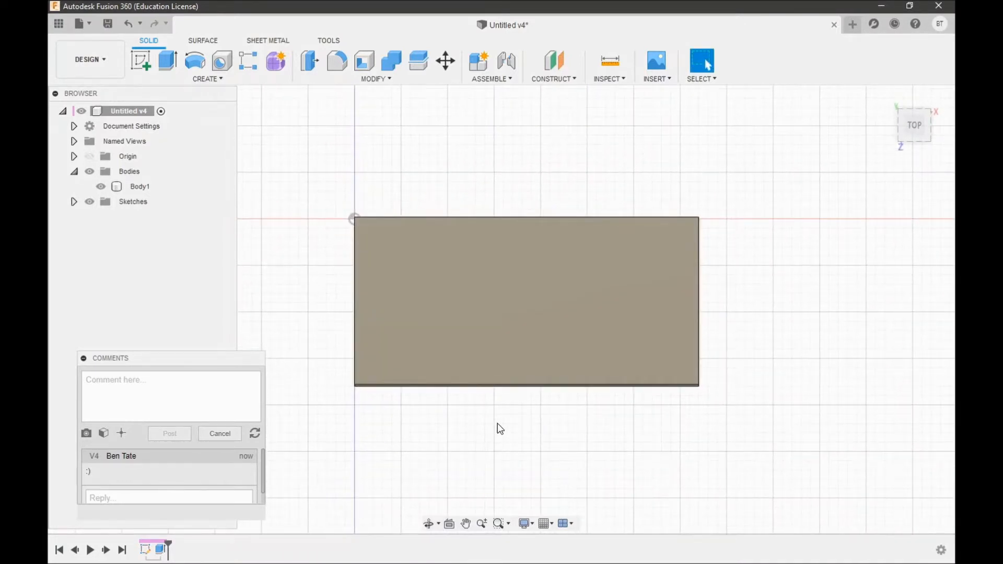
pyautogui.scroll(-2, 497, 418)
pyautogui.scroll(3, 541, 397)
pyautogui.scroll(-4, 543, 397)
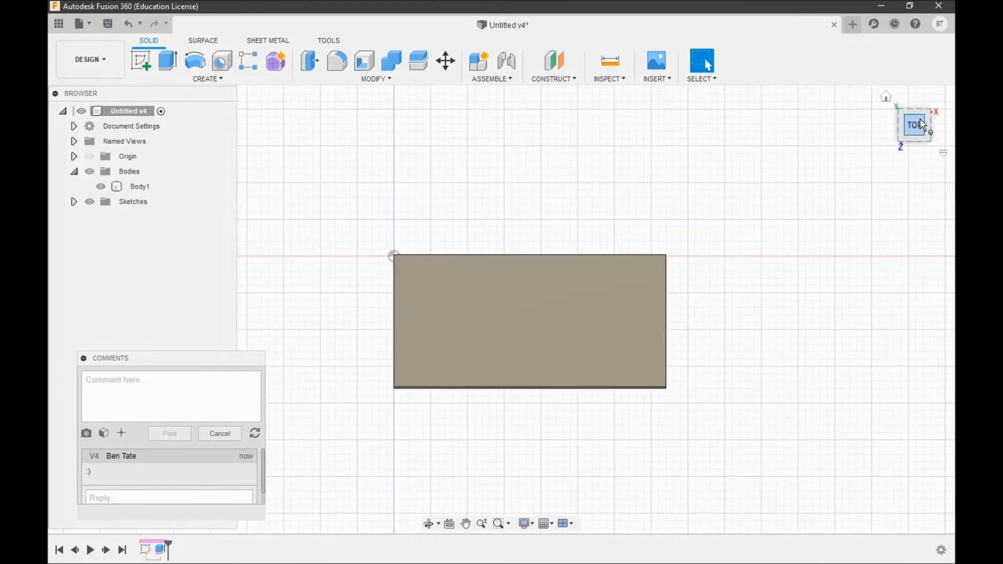
# Examine the box from the front, the right side and a freely orbited angle
pyautogui.click(913, 139)
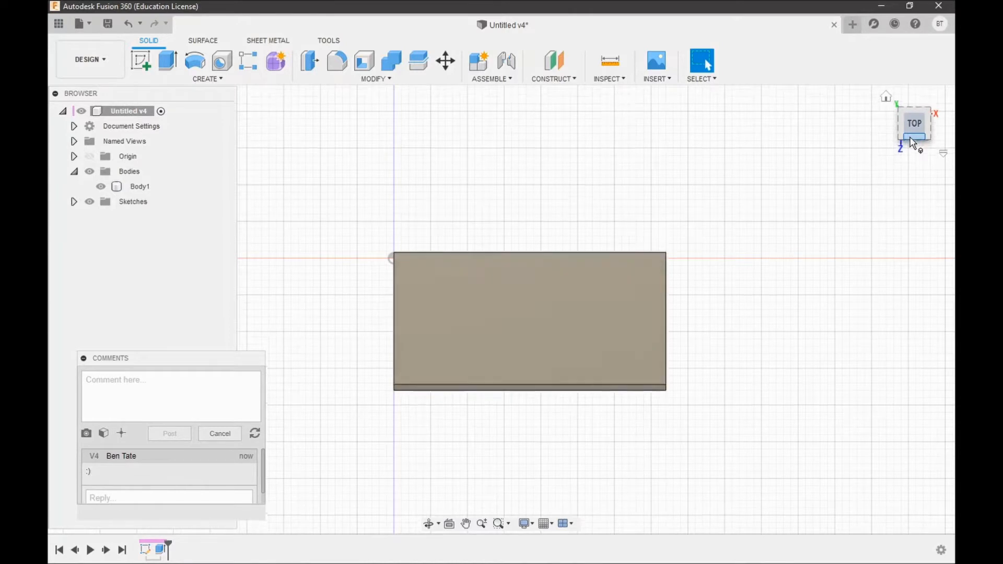
pyautogui.click(913, 140)
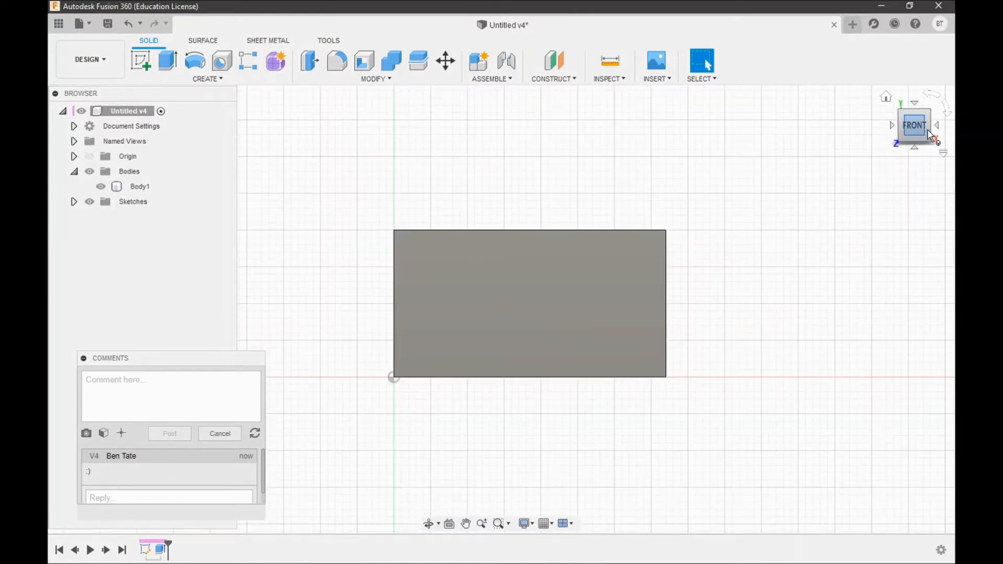
pyautogui.click(930, 134)
pyautogui.click(918, 123)
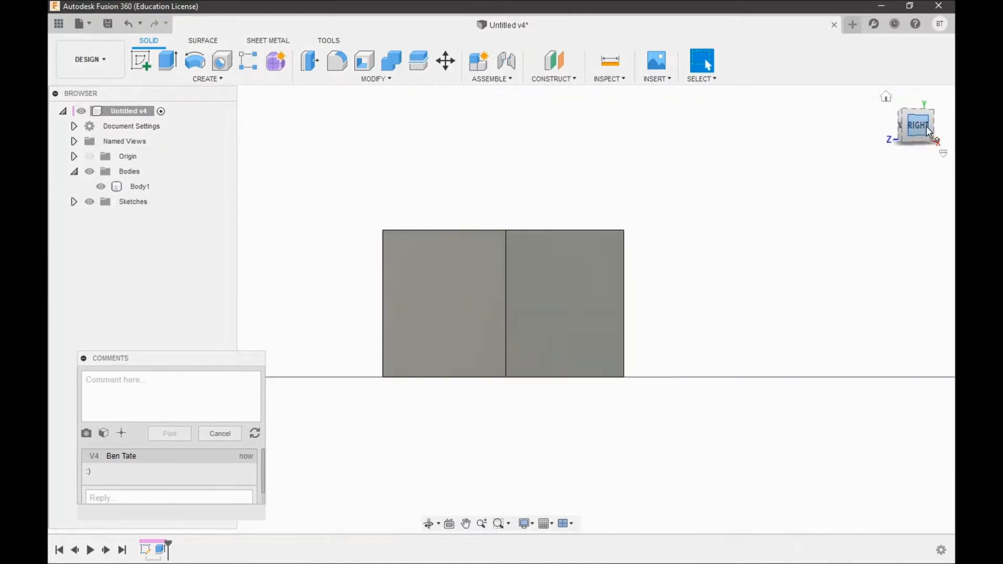
pyautogui.moveTo(909, 116)
pyautogui.mouseDown()
pyautogui.moveTo(916, 133)
pyautogui.moveTo(954, 121)
pyautogui.moveTo(929, 128)
pyautogui.mouseUp()
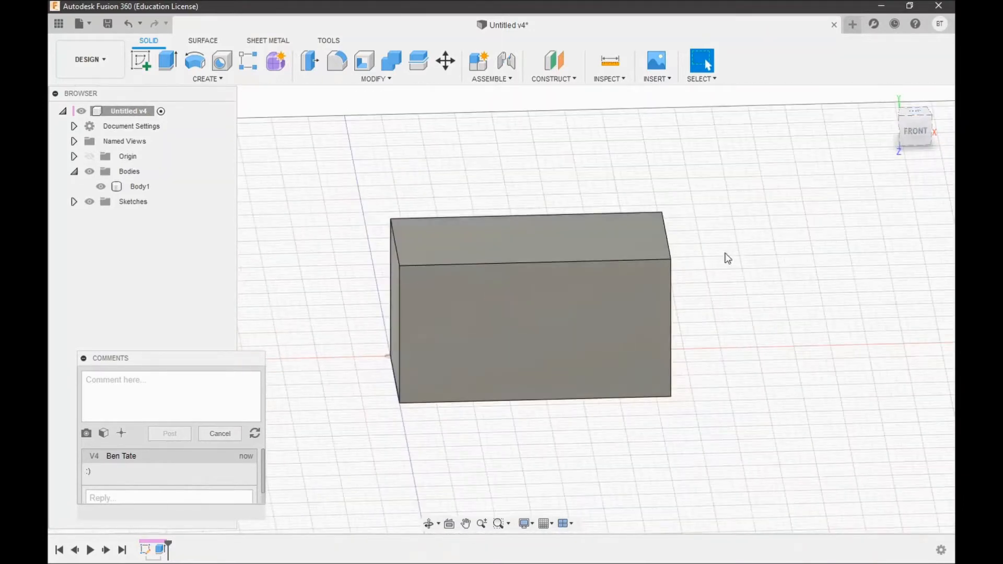
pyautogui.click(429, 524)
pyautogui.moveTo(512, 427); pyautogui.dragTo(532, 410)
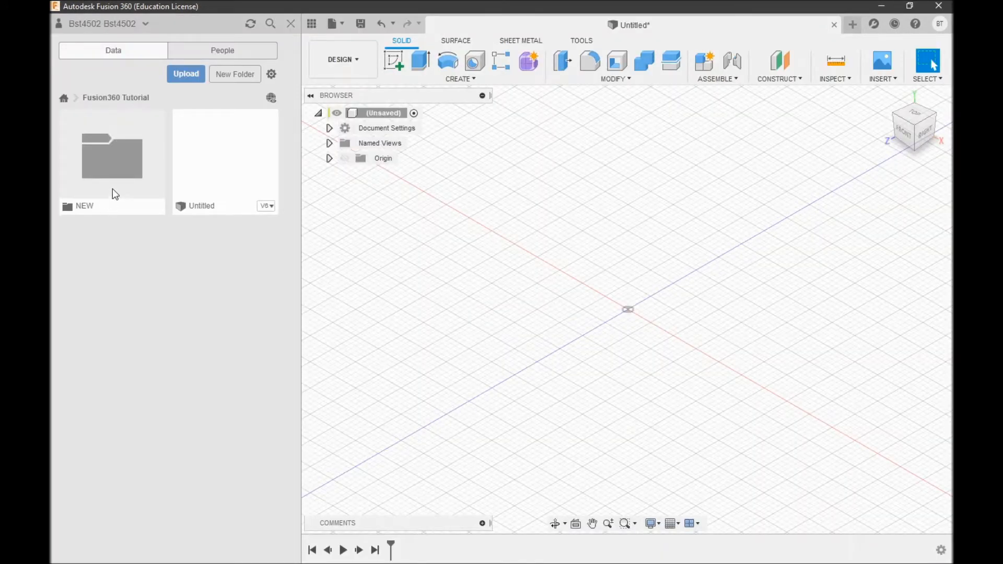
# Hide the project data and start a new sketch on the horizontal XZ origin plane of the empty design
pyautogui.click(311, 25)
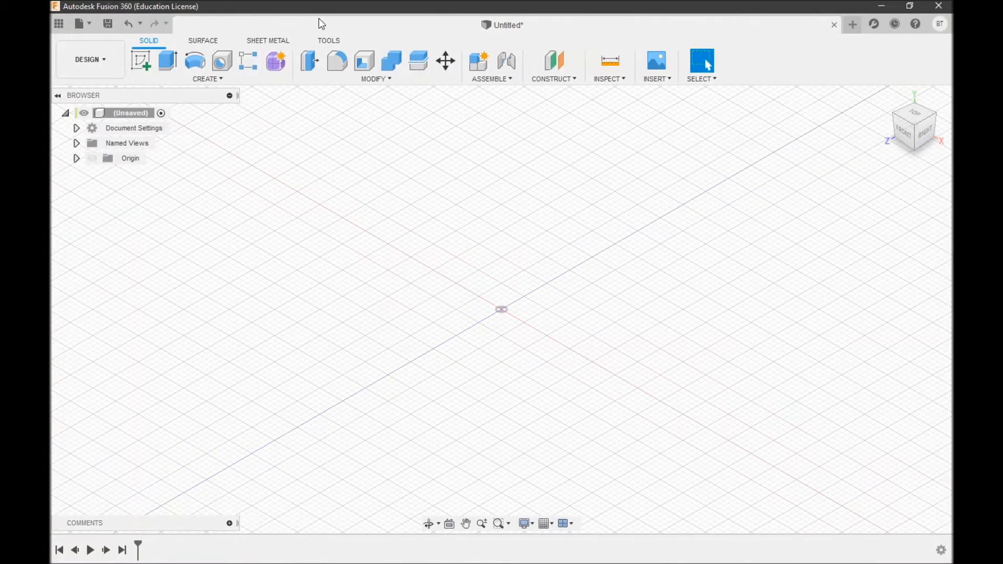
pyautogui.click(218, 82)
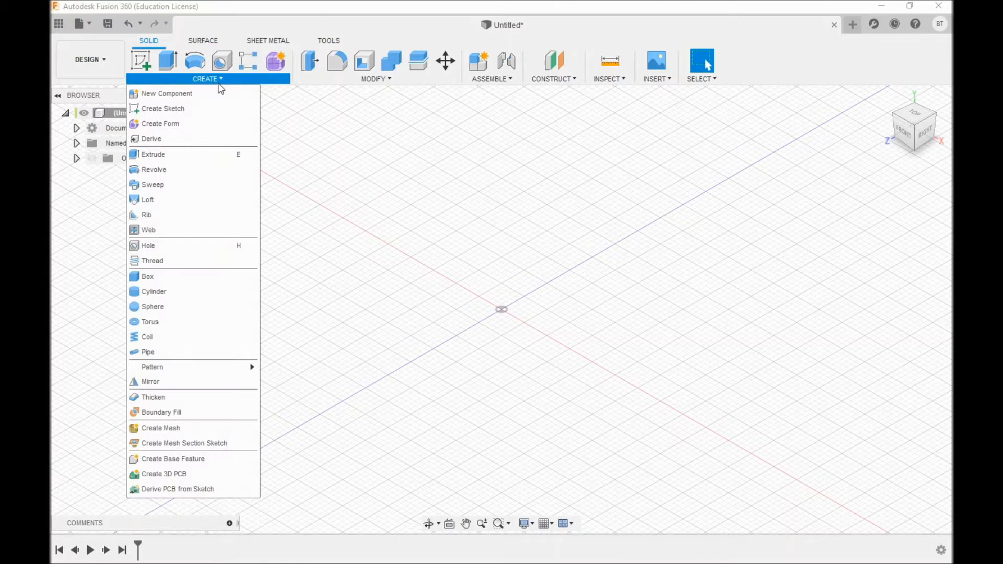
pyautogui.click(169, 108)
pyautogui.click(477, 295)
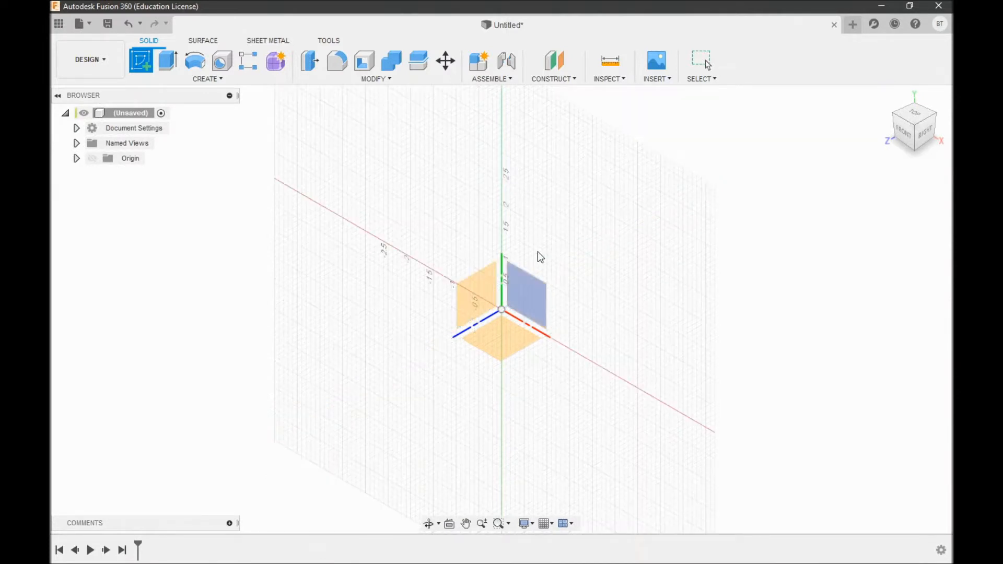
pyautogui.click(504, 340)
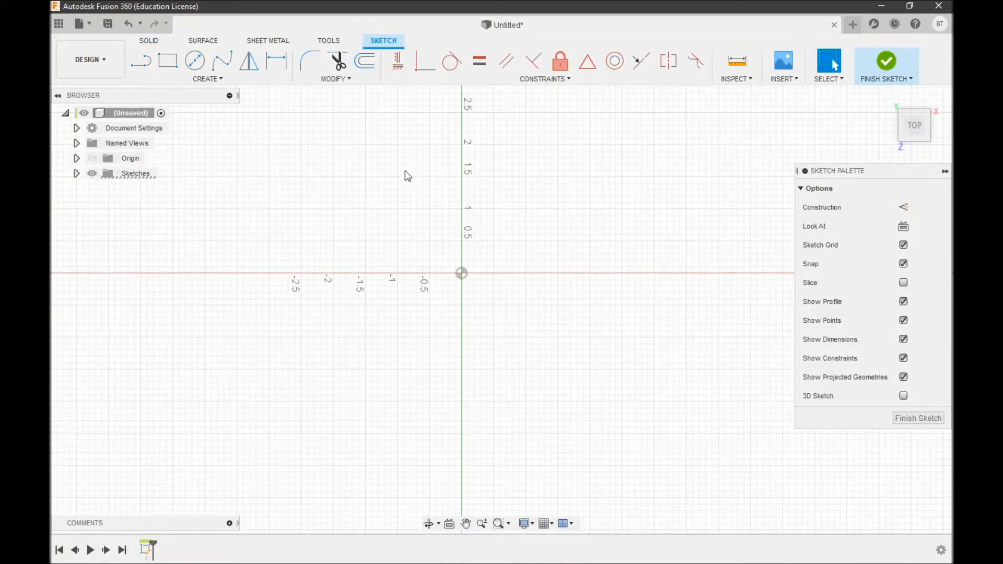
# Sketch a 2-point rectangle about 2 by 2 in, left of the origin with its lower edge on the X axis, and end the command
pyautogui.click(227, 77)
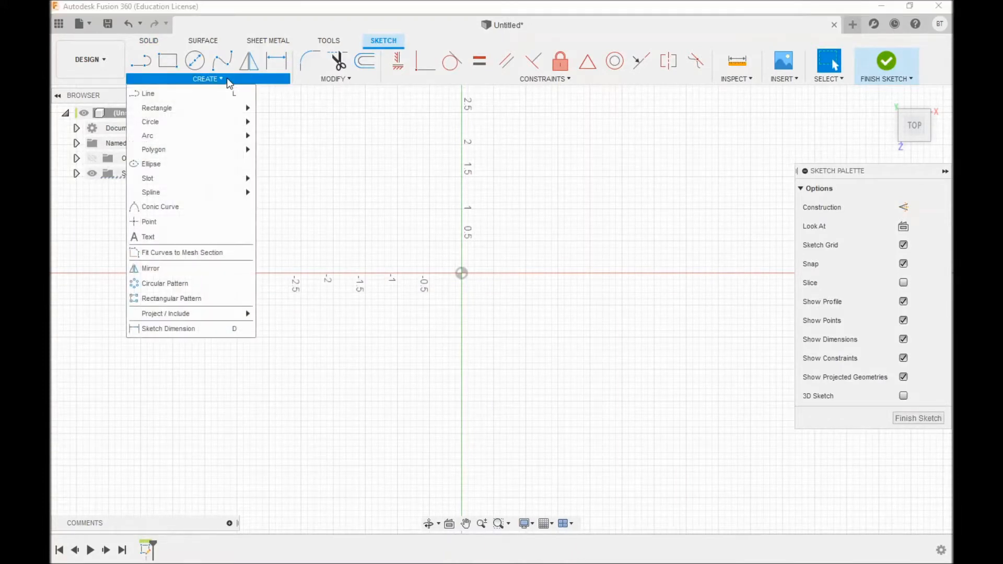
pyautogui.moveTo(175, 111)
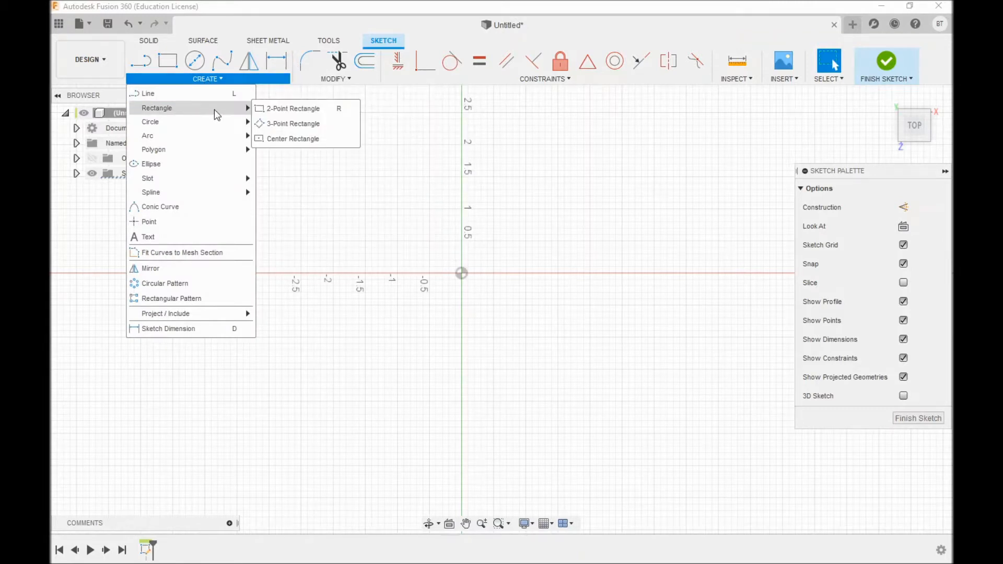
pyautogui.click(324, 109)
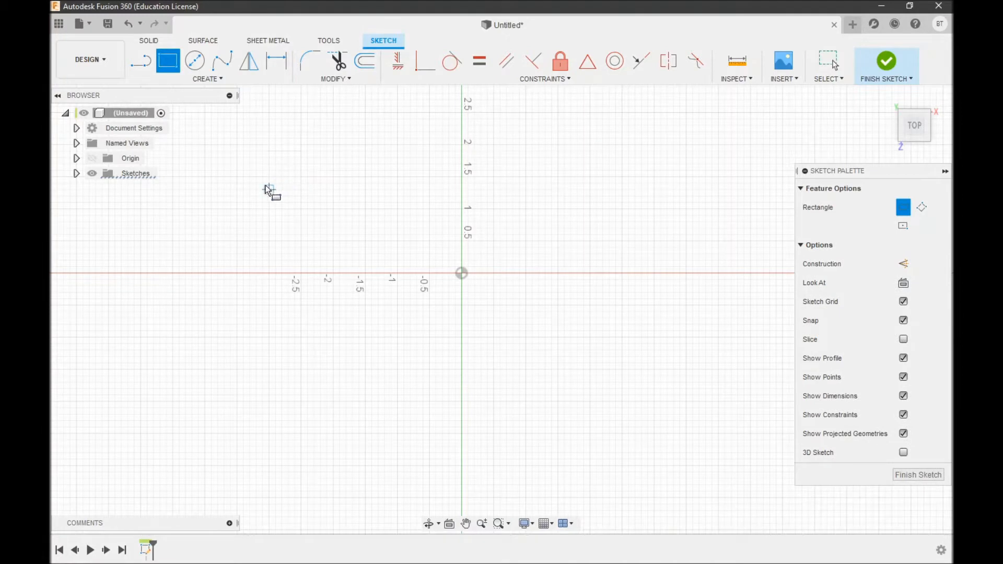
pyautogui.click(237, 145)
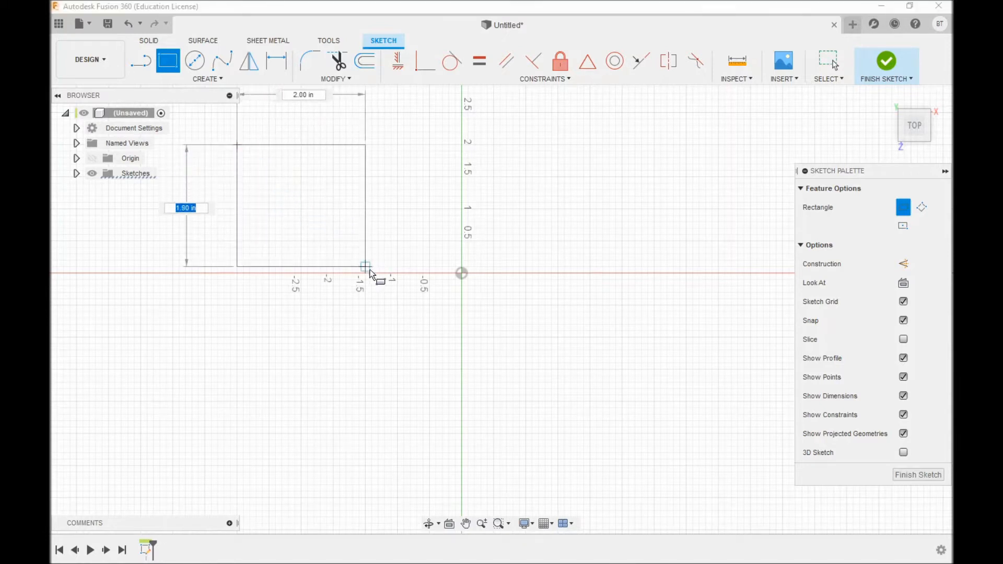
pyautogui.click(366, 273)
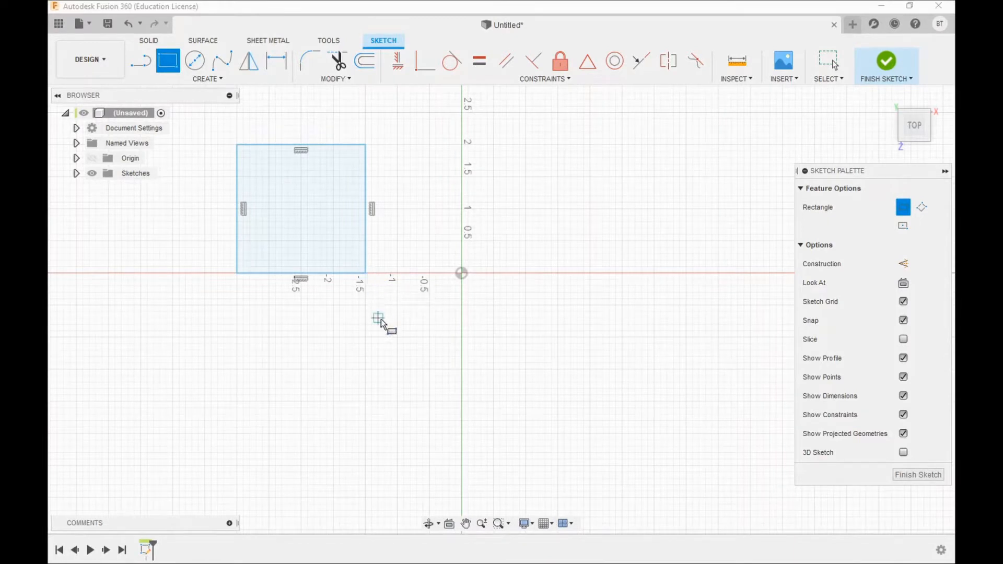
pyautogui.rightClick(411, 328)
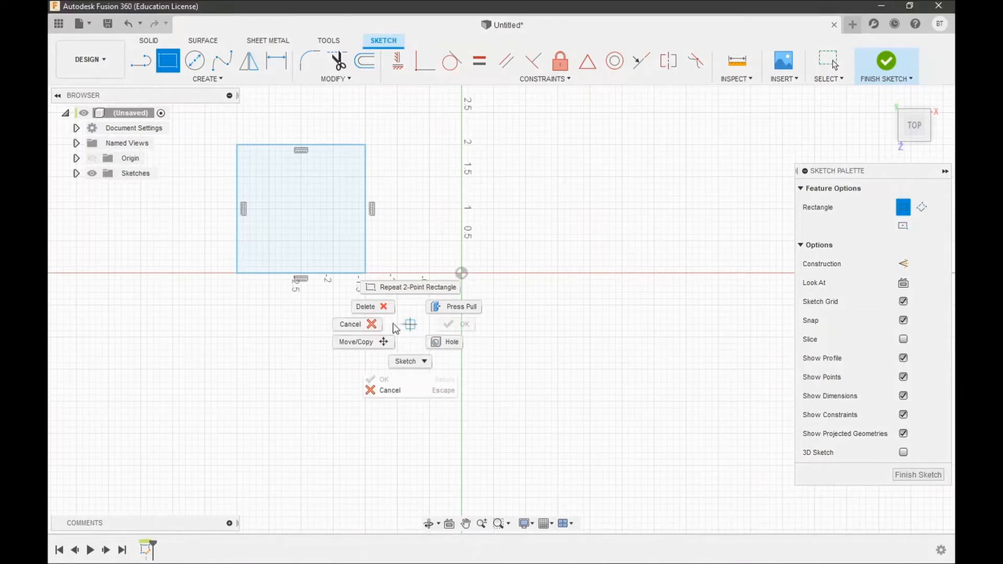
pyautogui.click(358, 326)
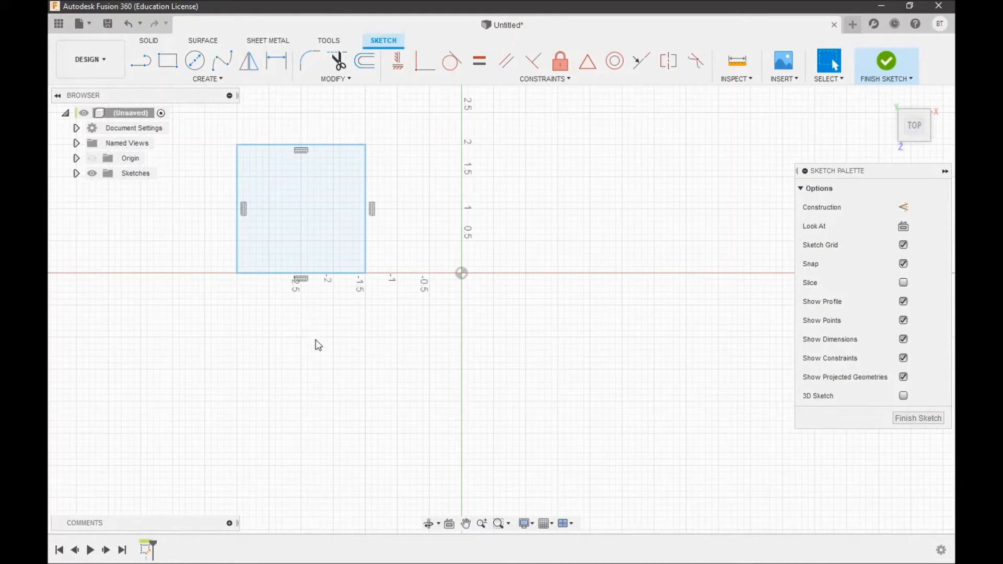
# Add a sketch dimension to the rectangle's right edge and set it to 5 in
pyautogui.click(217, 77)
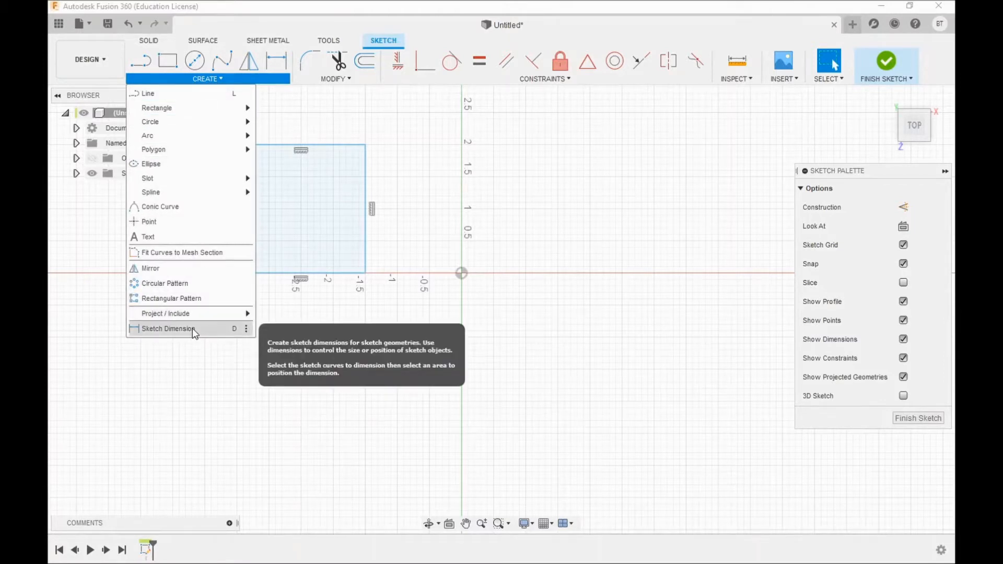
pyautogui.click(167, 329)
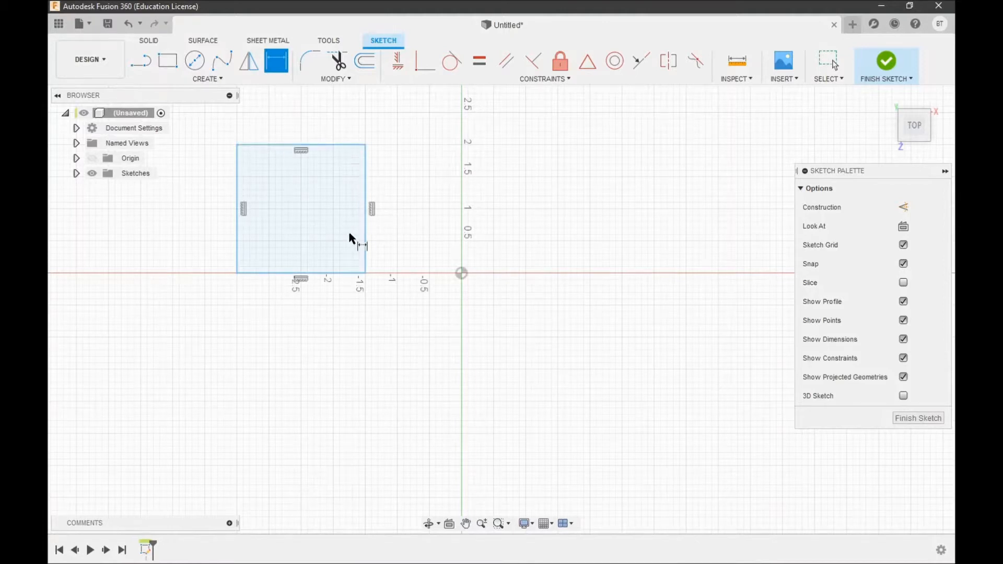
pyautogui.click(367, 239)
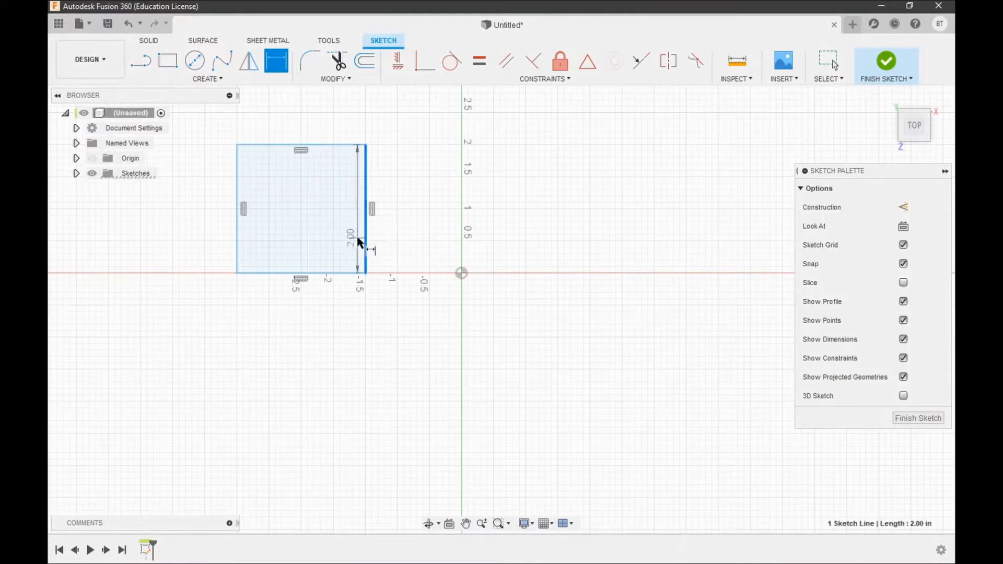
pyautogui.click(420, 238)
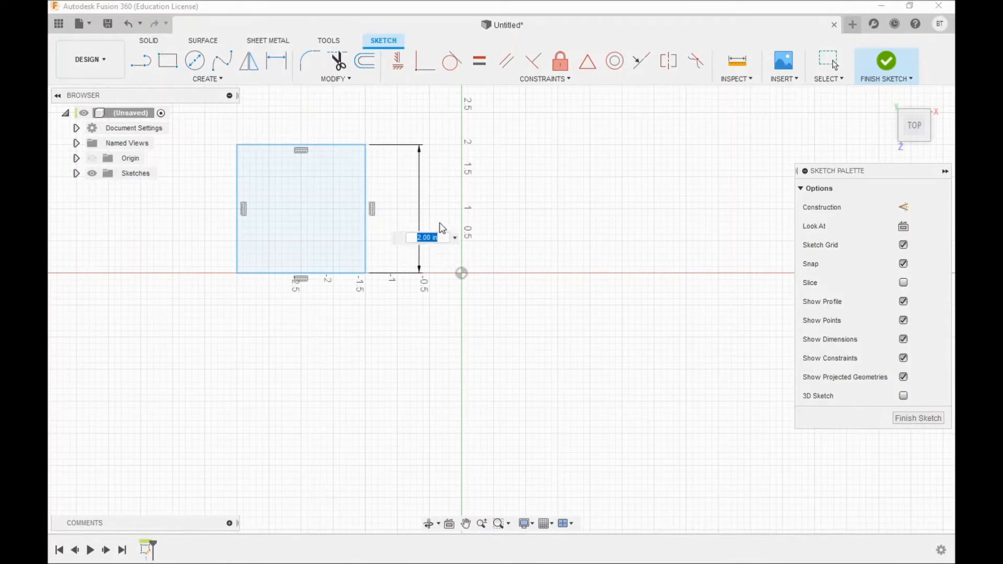
pyautogui.write('5')
pyautogui.press('Return')
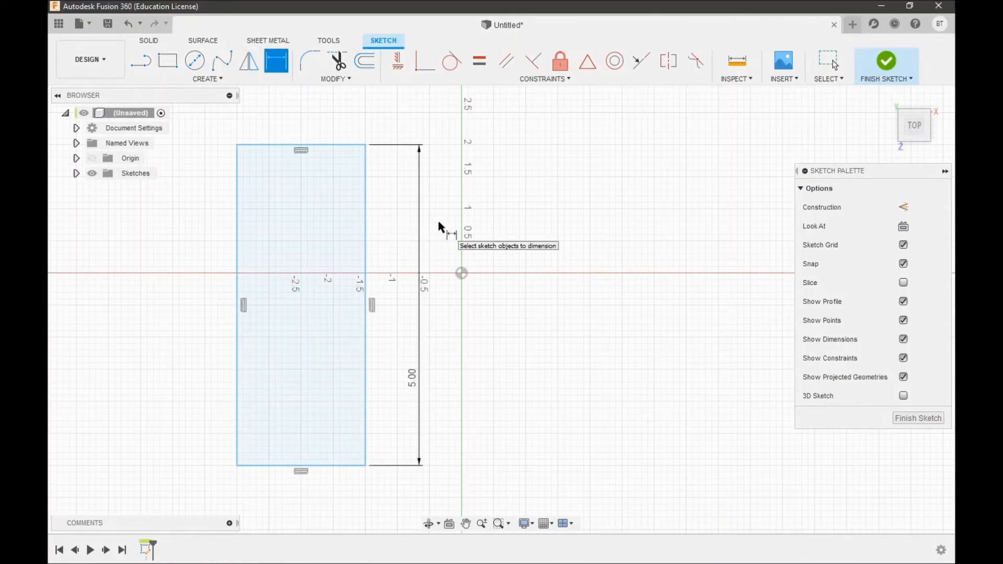
# Add a 2 in sketch dimension to the rectangle's bottom edge, placed below it, and end the dimension command
pyautogui.click(283, 467)
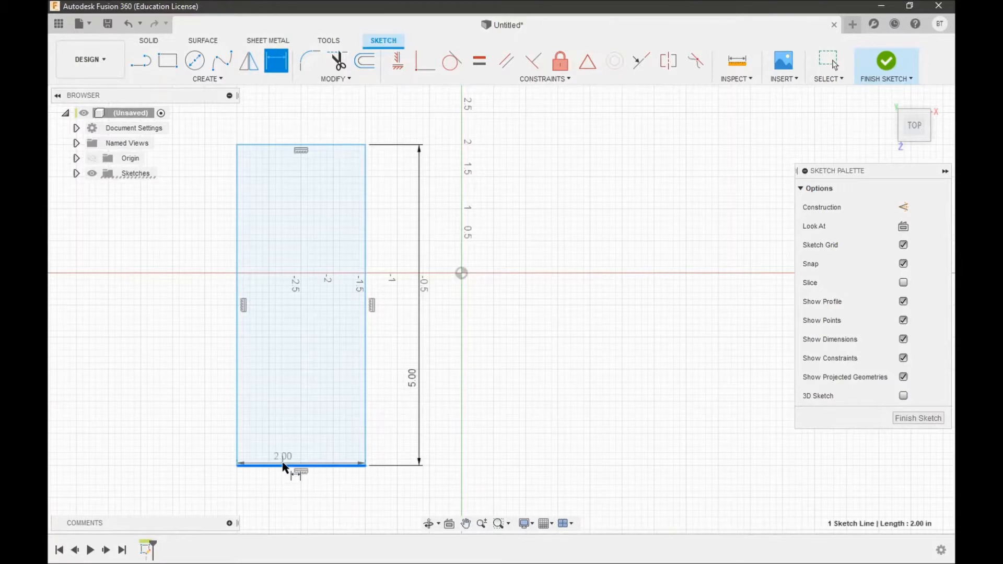
pyautogui.click(284, 506)
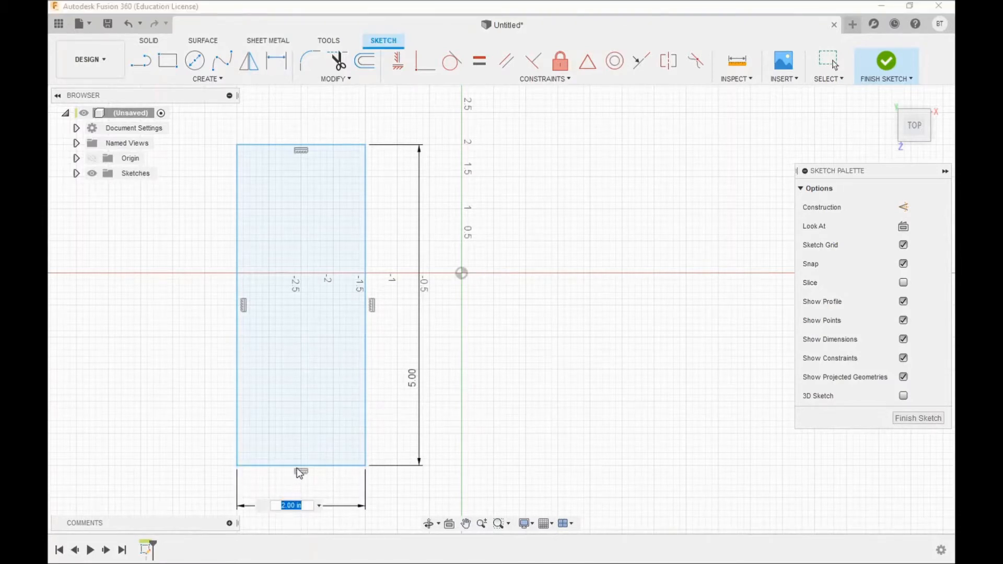
pyautogui.press('Return')
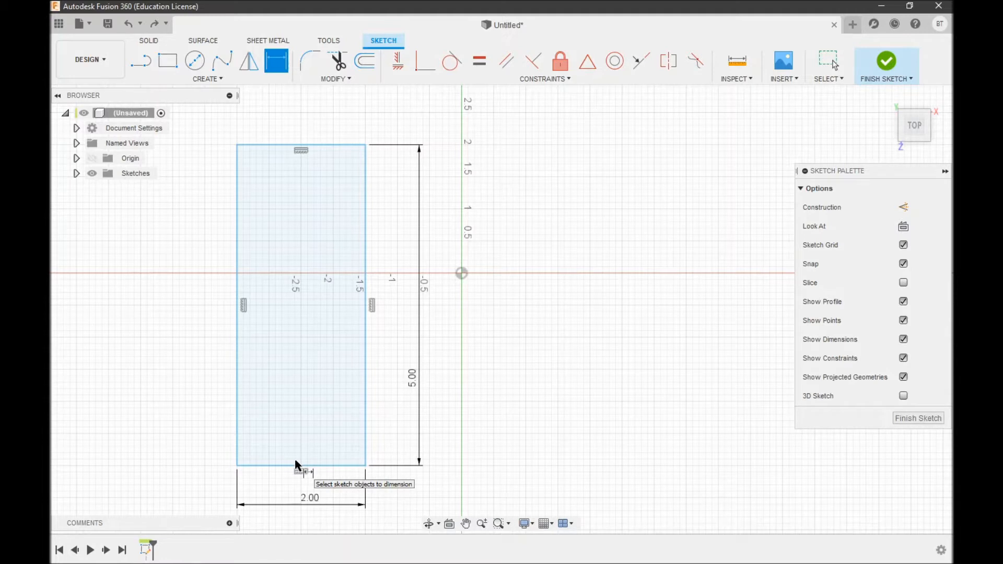
pyautogui.rightClick(460, 384)
pyautogui.click(416, 382)
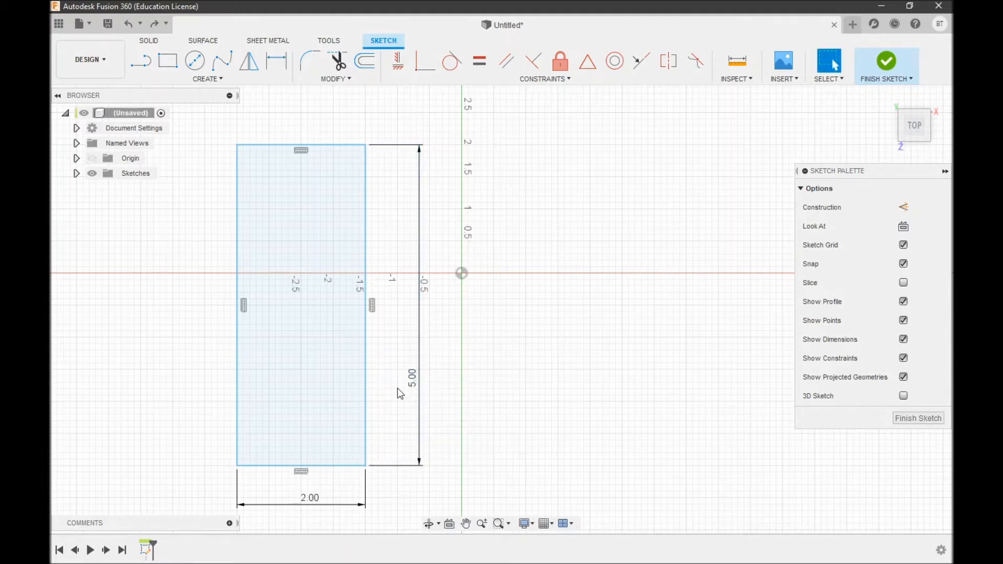
# Offset the whole rectangle outward with an offset position of -0.25 in
pyautogui.click(350, 80)
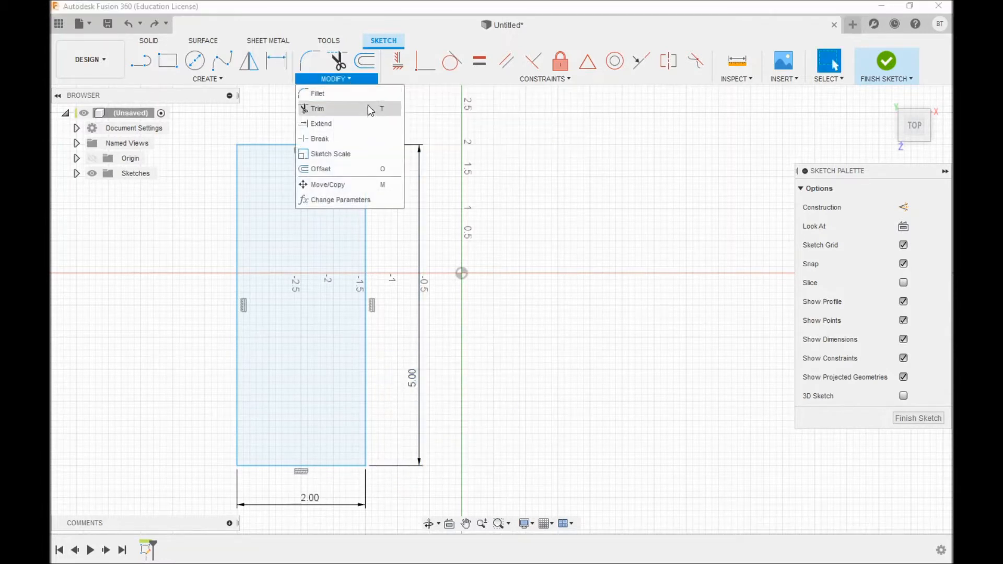
pyautogui.click(369, 175)
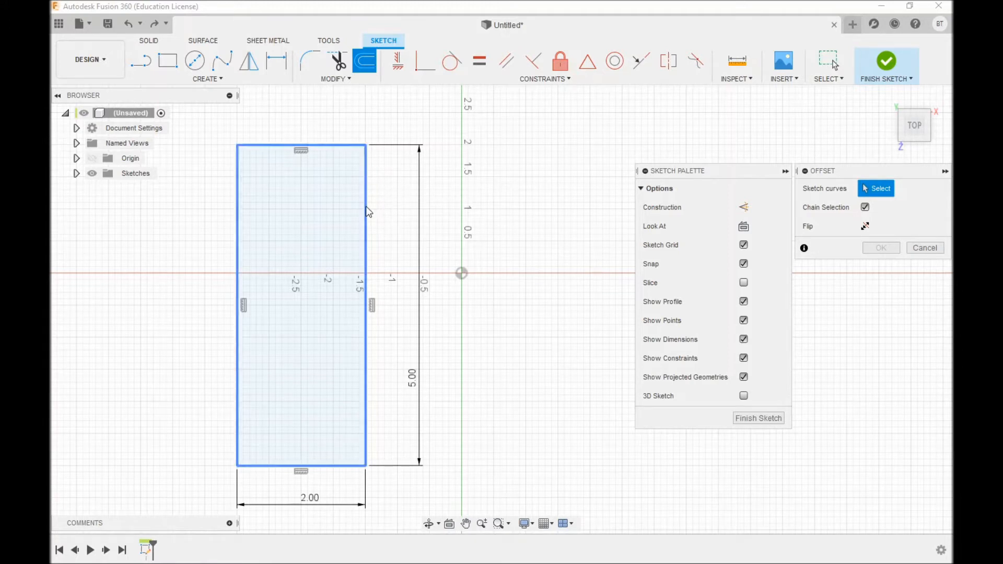
pyautogui.click(364, 278)
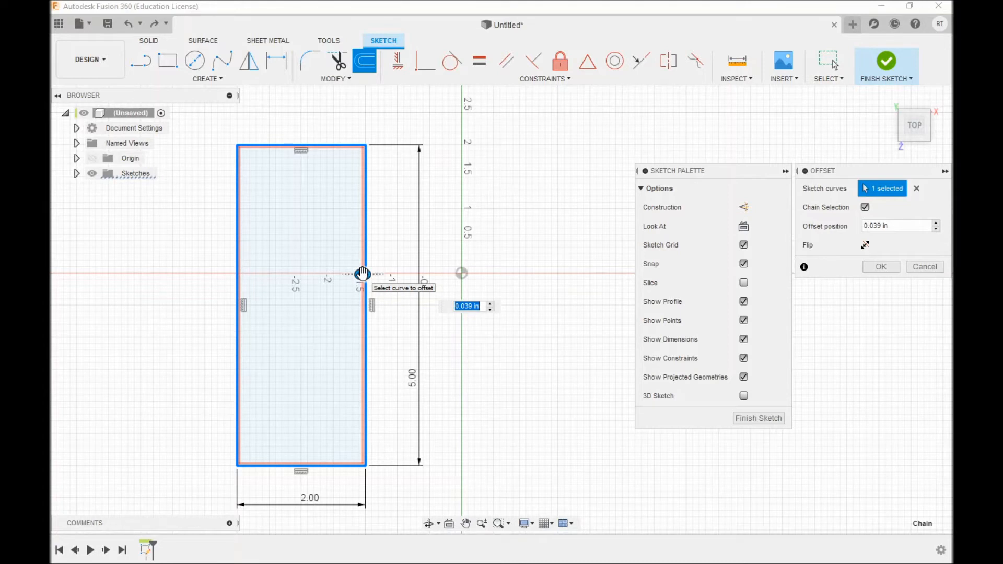
pyautogui.write('-.25')
pyautogui.press('Return')
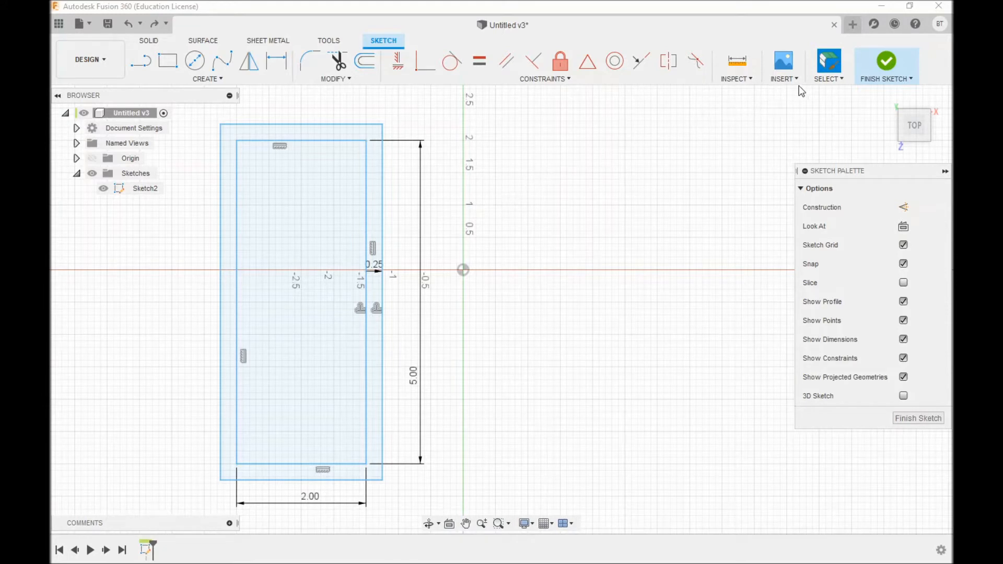
# Finish the sketch and extrude the inner rectangle profile 0.25 in as a new body for the box floor
pyautogui.click(892, 61)
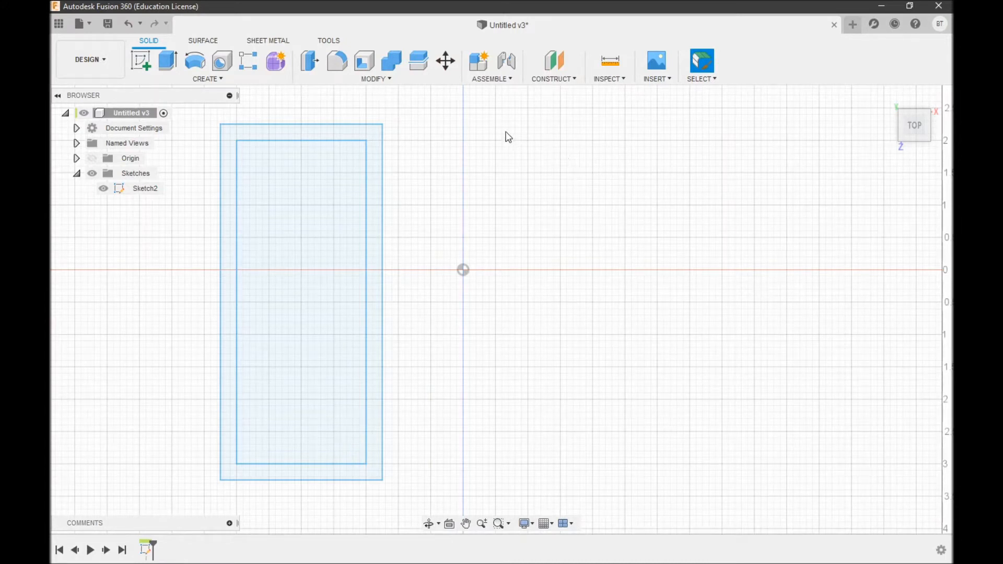
pyautogui.click(240, 81)
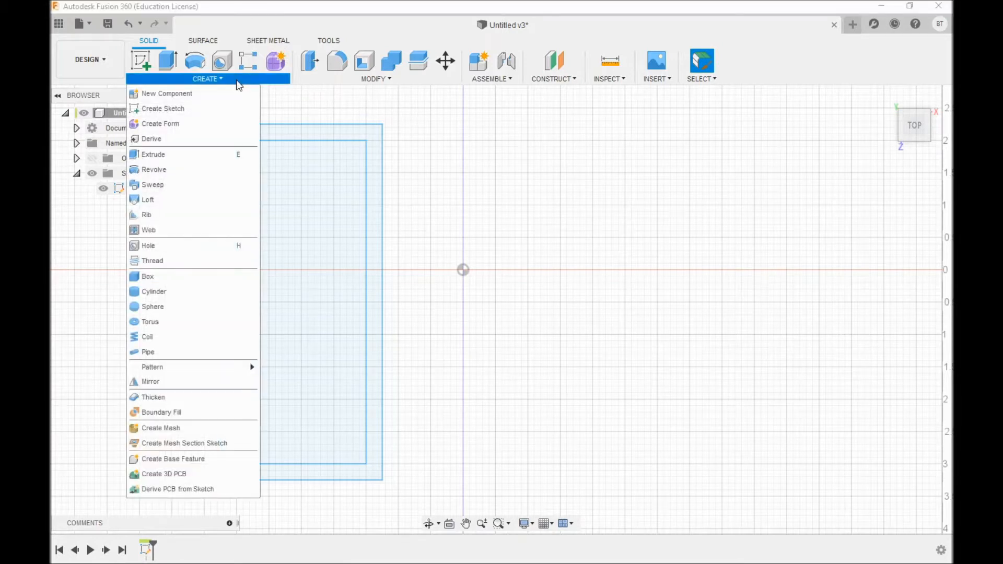
pyautogui.click(216, 153)
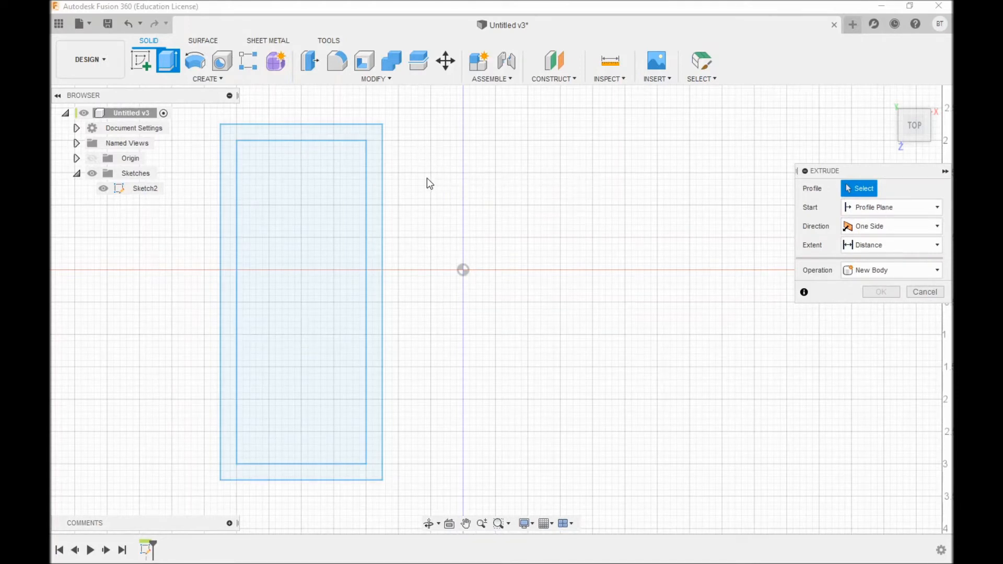
pyautogui.click(325, 211)
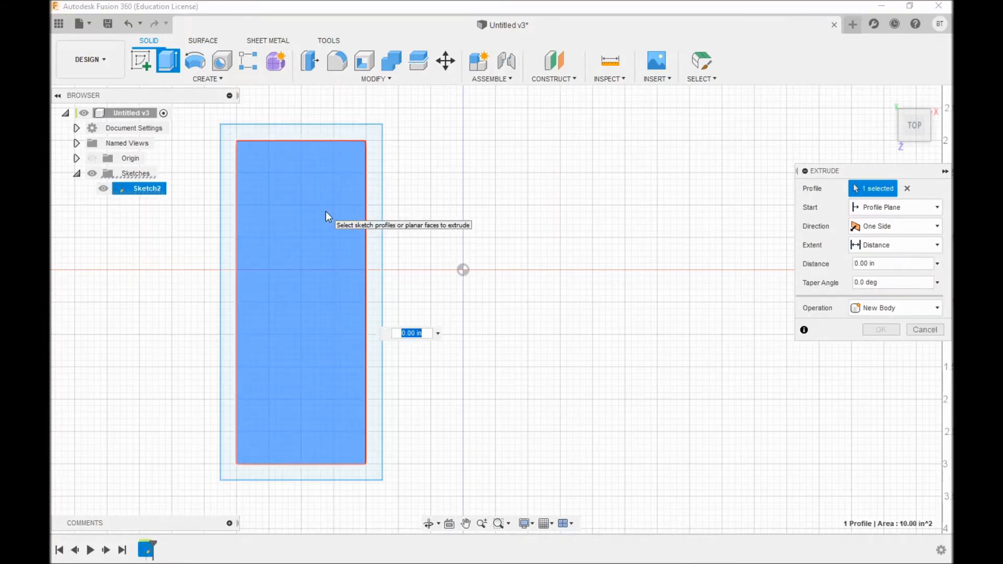
pyautogui.write('.25')
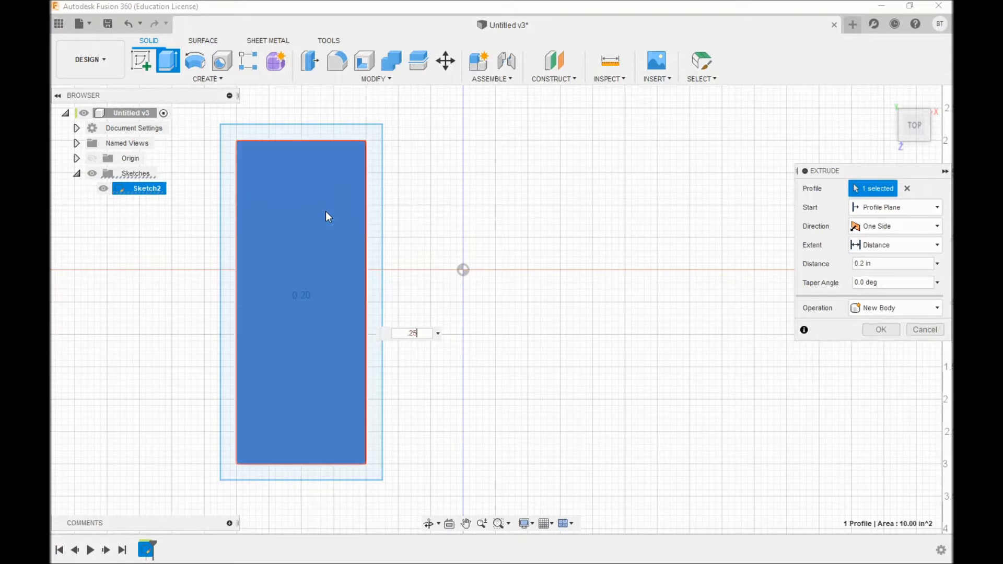
pyautogui.press('Return')
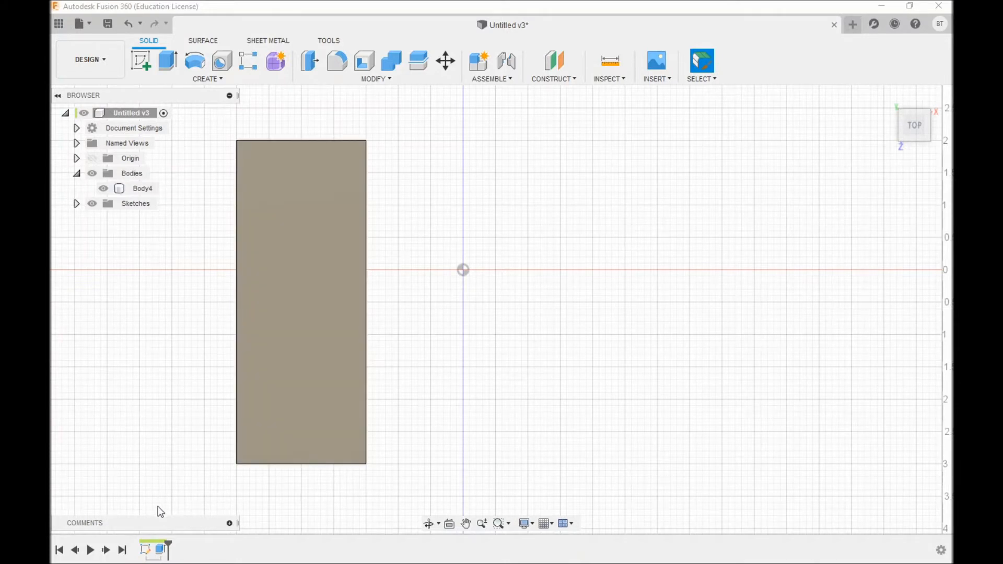
# Reopen the box sketch and extrude the ring profile between the two rectangles 3 in as a new body for the walls
pyautogui.rightClick(148, 548)
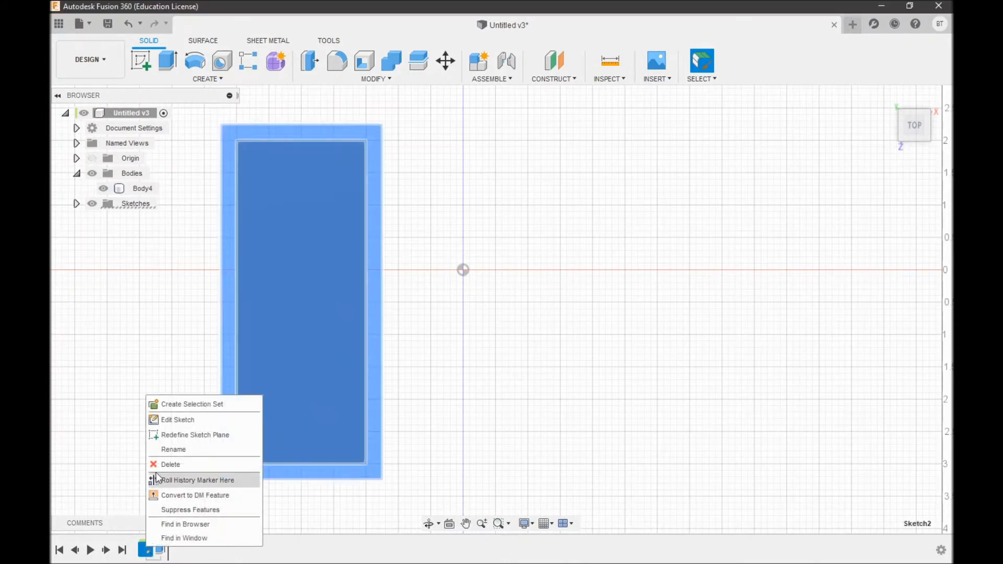
pyautogui.click(173, 420)
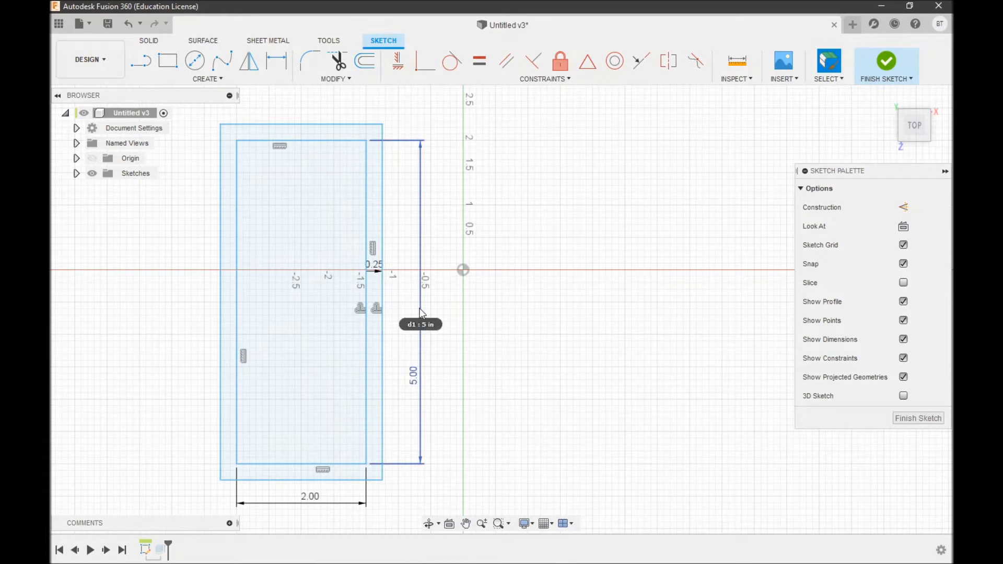
pyautogui.press('e')
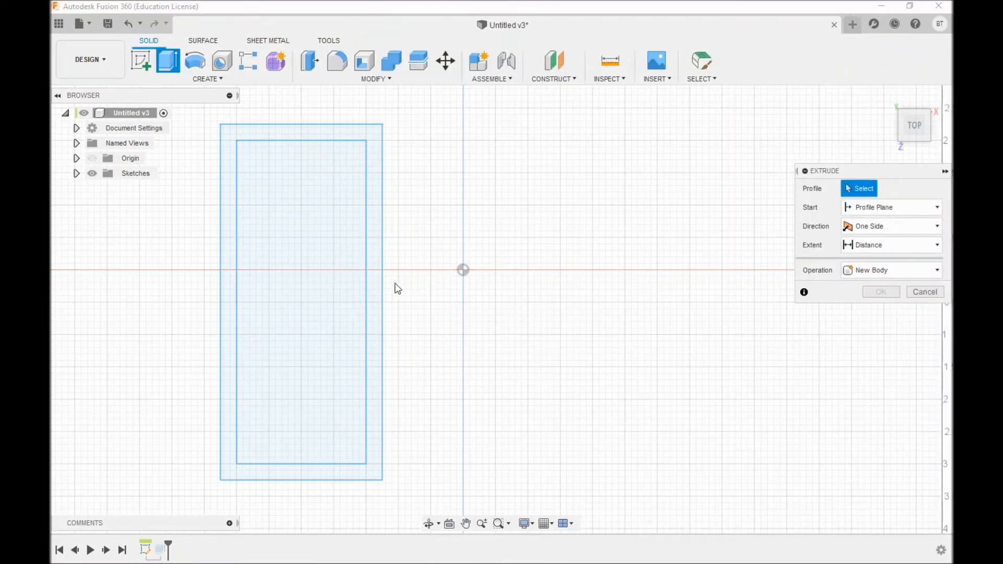
pyautogui.click(377, 287)
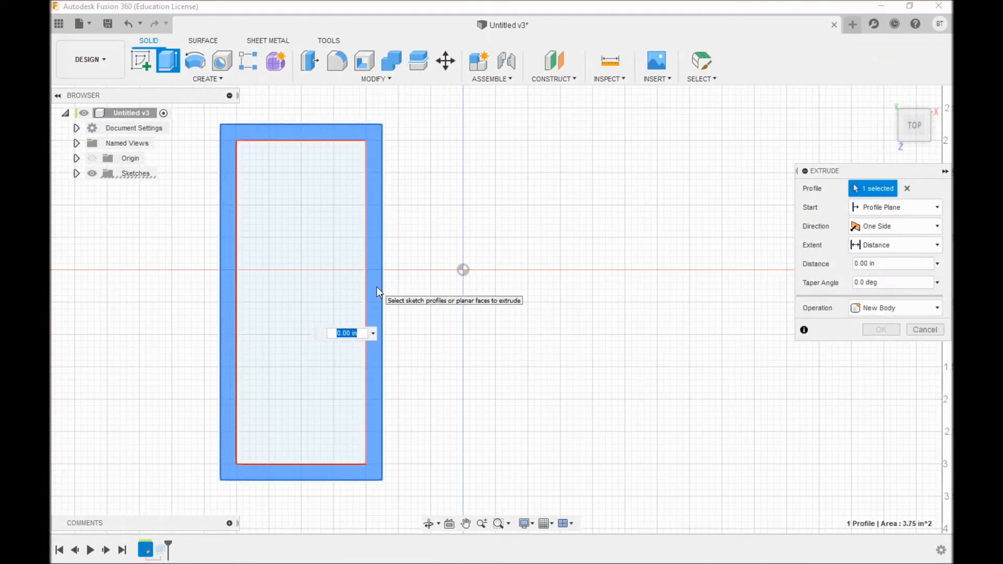
pyautogui.write('3')
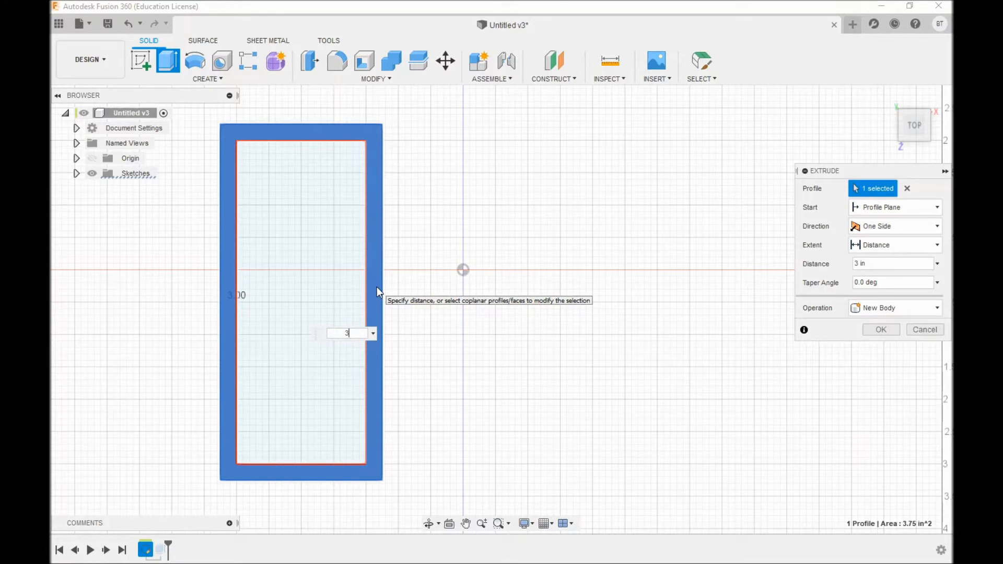
pyautogui.press('Return')
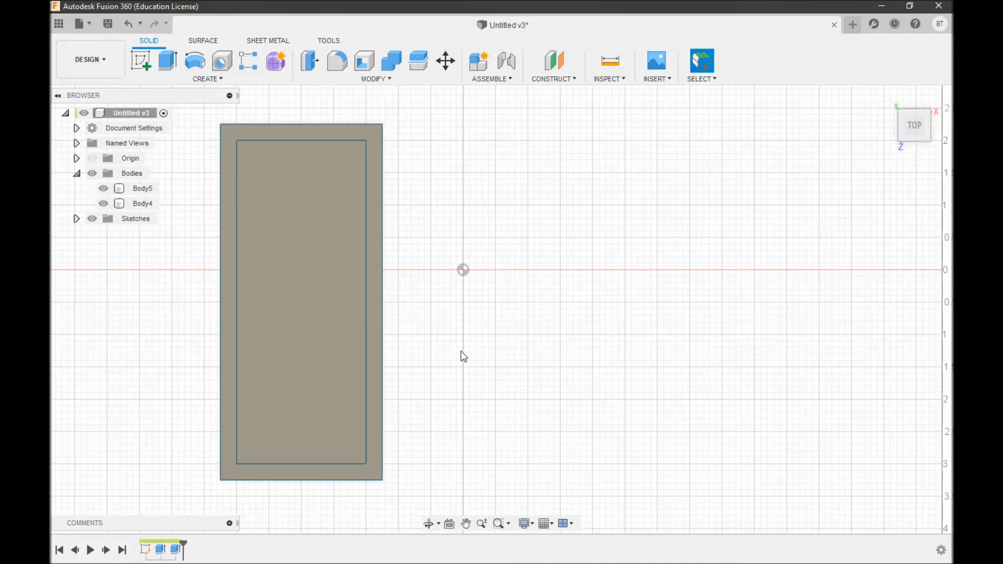
# Combine the box floor as target body with the surrounding walls as tool body, using the Join operation
pyautogui.moveTo(182, 546)
pyautogui.mouseDown()
pyautogui.moveTo(164, 546)
pyautogui.moveTo(186, 544)
pyautogui.mouseUp()
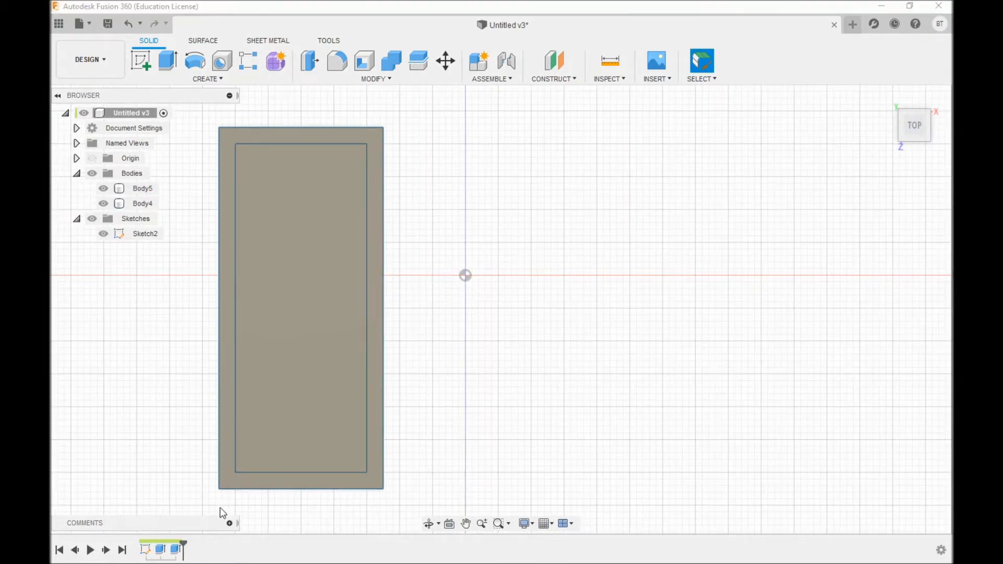
pyautogui.click(914, 136)
pyautogui.moveTo(914, 136); pyautogui.dragTo(874, 104)
pyautogui.scroll(-2, 827, 411)
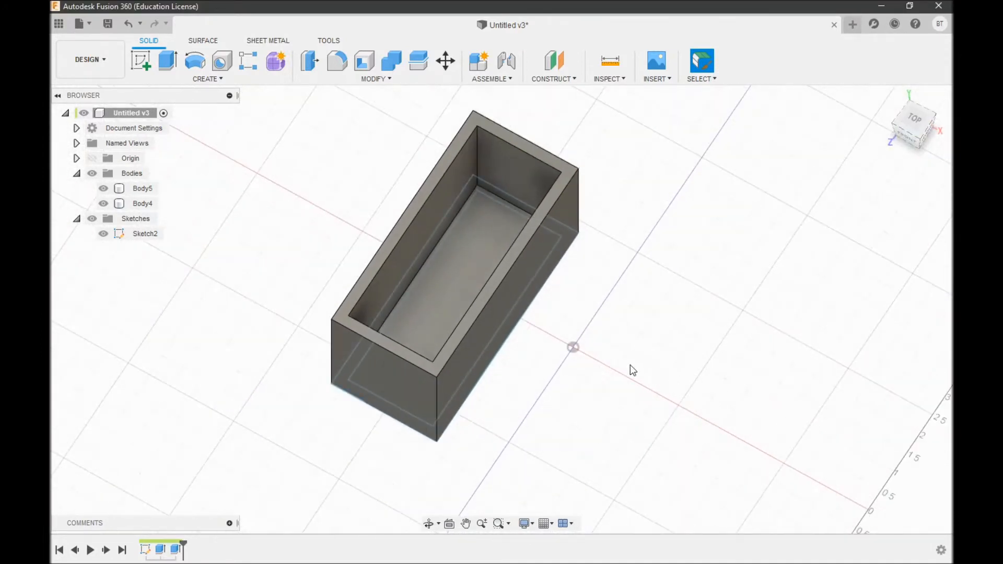
pyautogui.scroll(1, 554, 352)
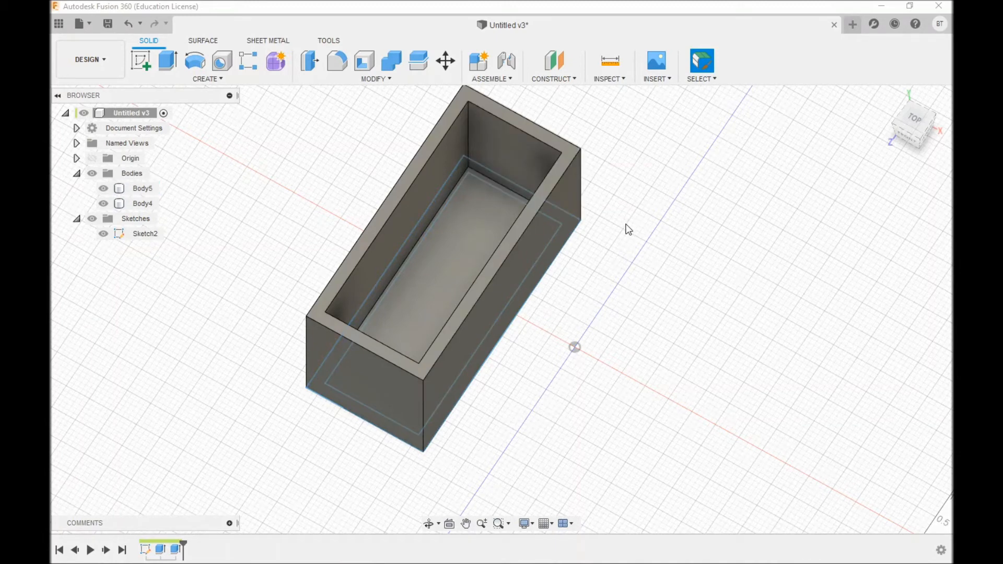
pyautogui.click(386, 79)
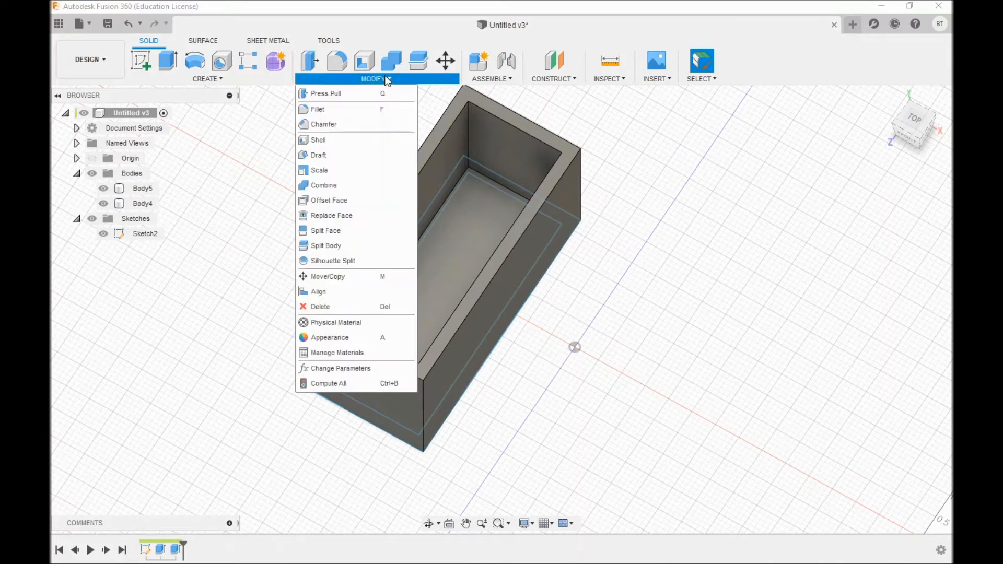
pyautogui.click(354, 186)
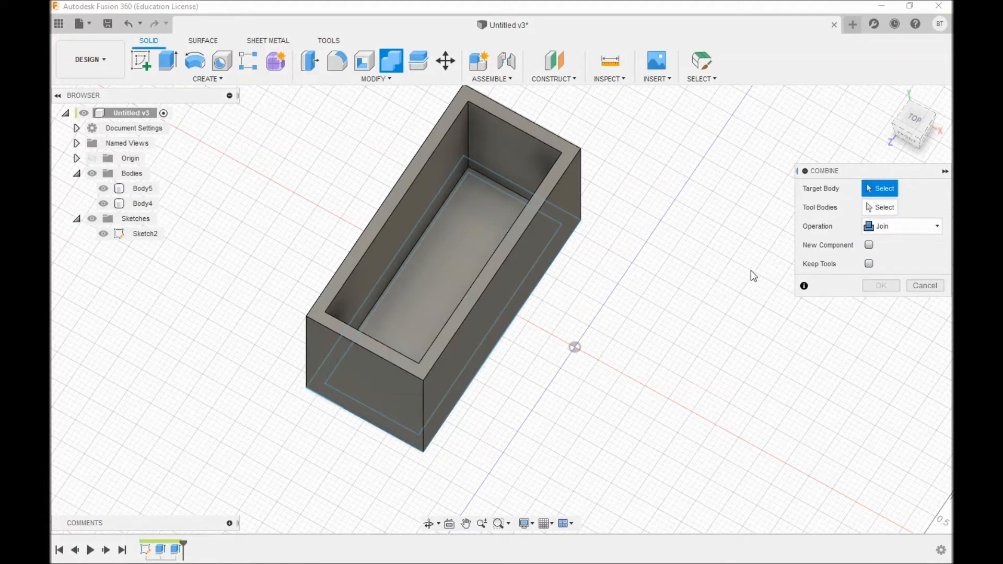
pyautogui.click(476, 232)
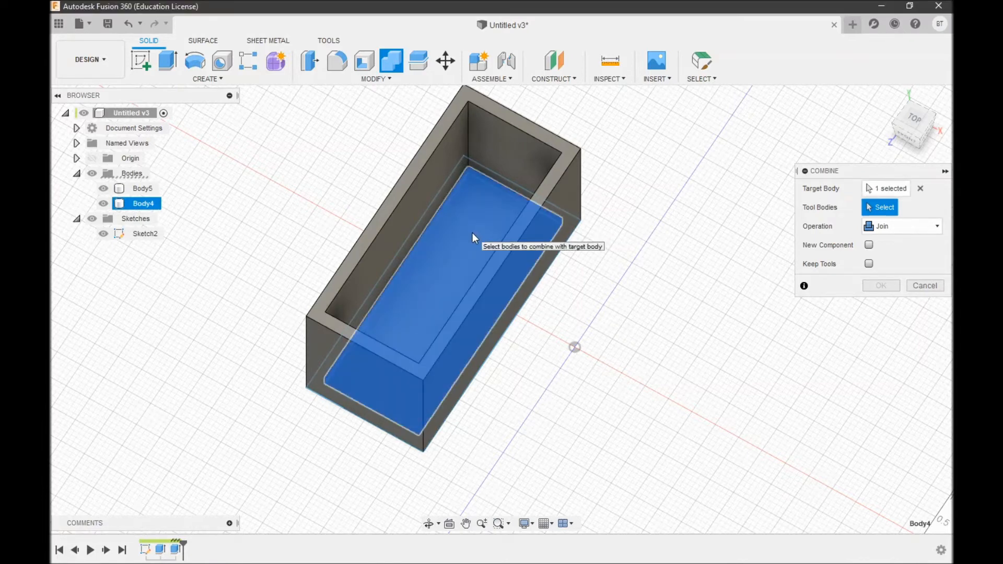
pyautogui.click(452, 183)
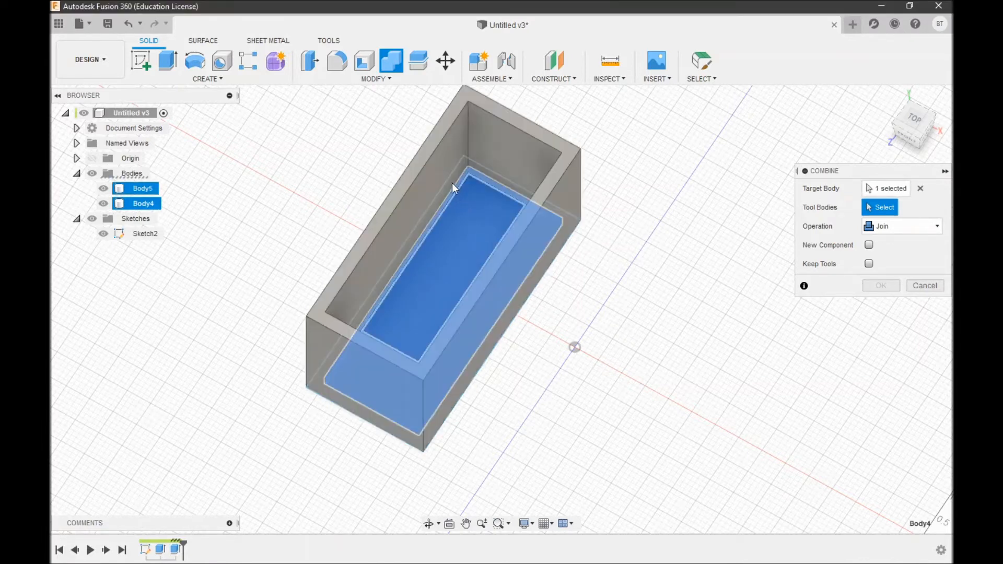
pyautogui.click(434, 178)
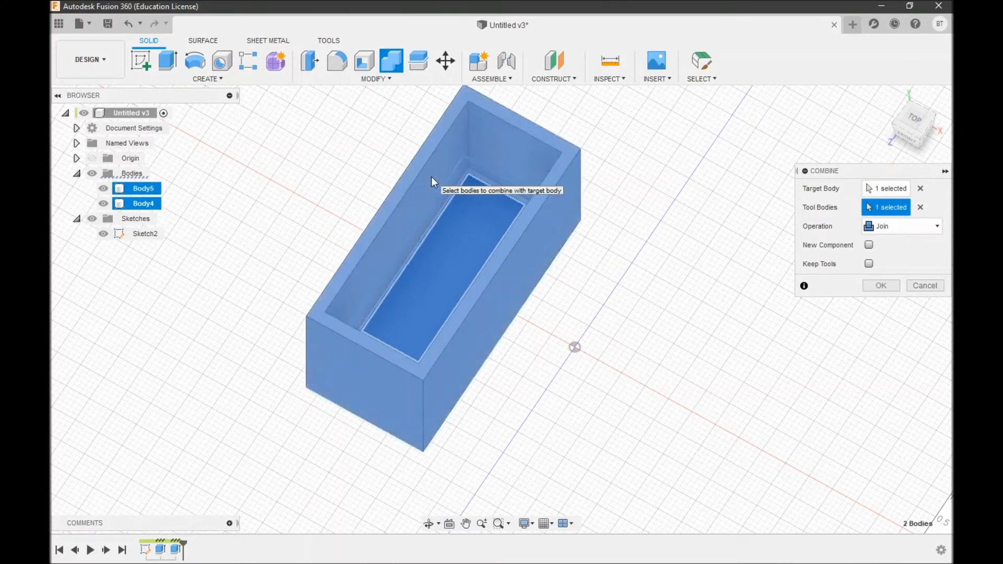
pyautogui.click(883, 284)
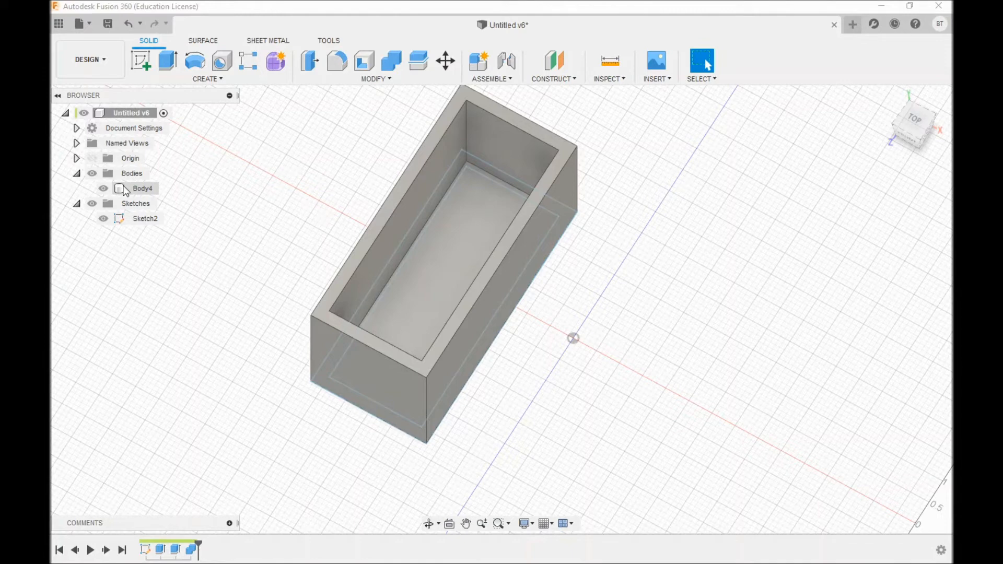
# Start a new sketch on the horizontal origin plane beside the box
pyautogui.click(207, 78)
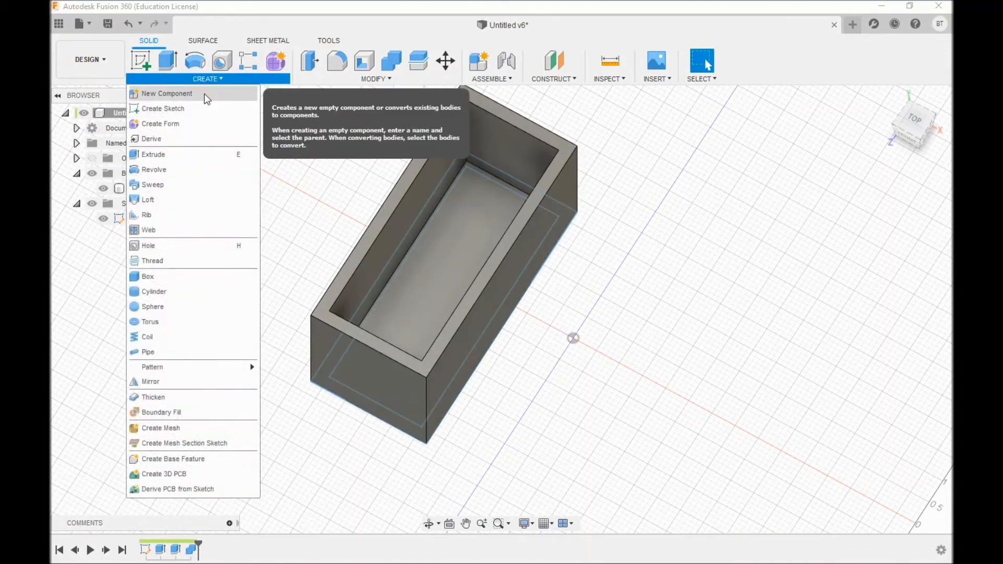
pyautogui.click(205, 109)
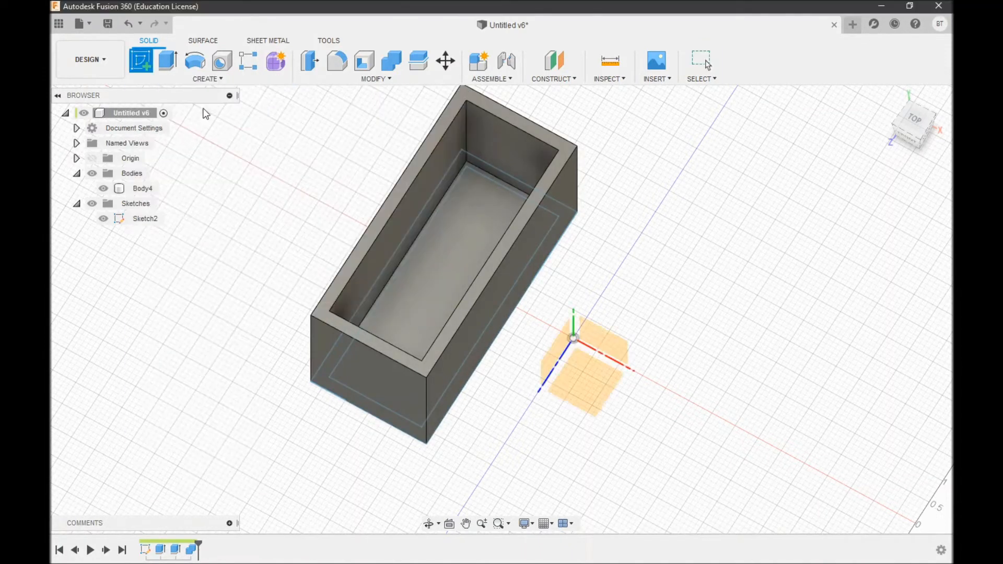
pyautogui.click(594, 376)
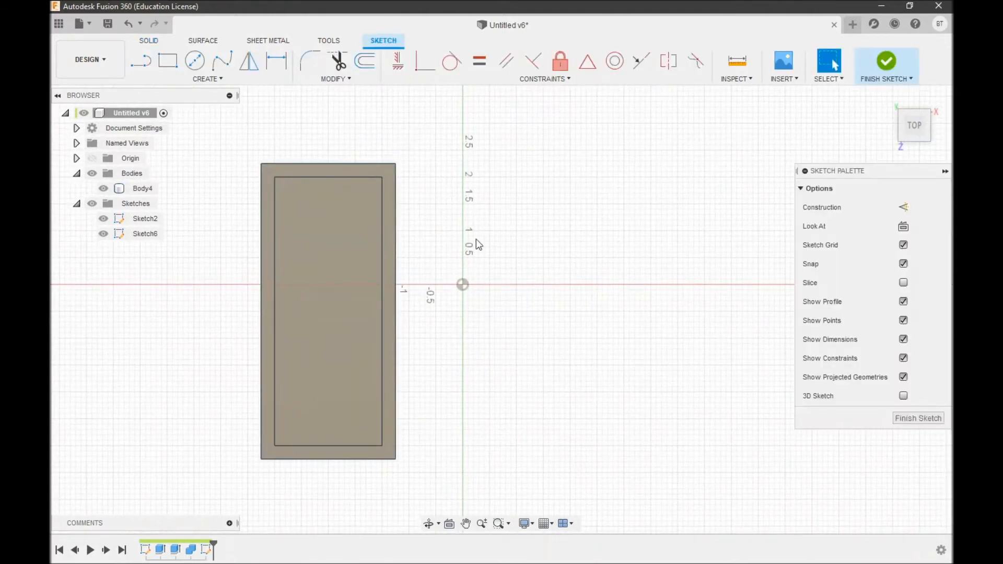
# Sketch a 2-point rectangle about 1.6 by 1.2 in, just right of the origin and straddling the X axis
pyautogui.click(254, 79)
pyautogui.moveTo(246, 106)
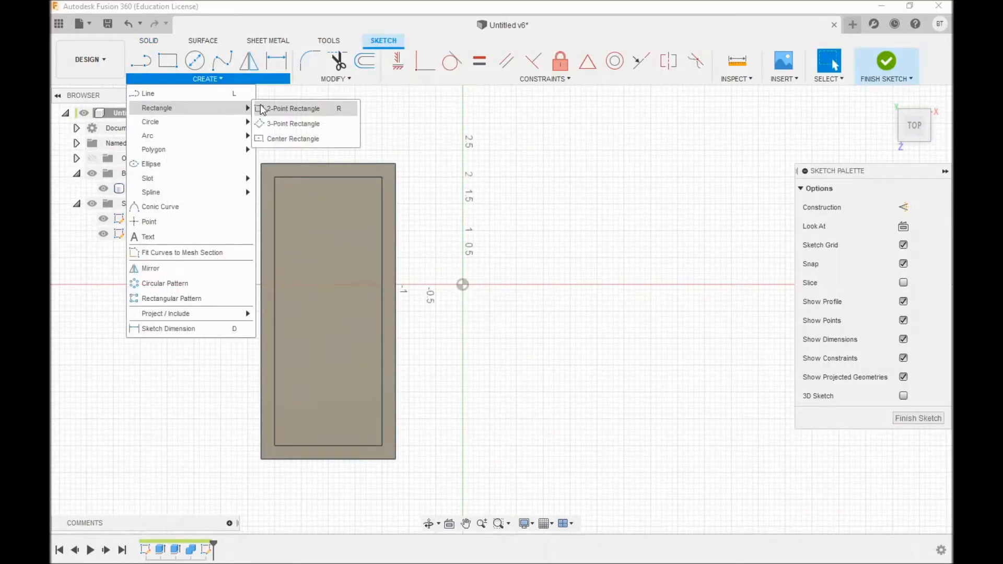
pyautogui.click(278, 110)
pyautogui.click(468, 252)
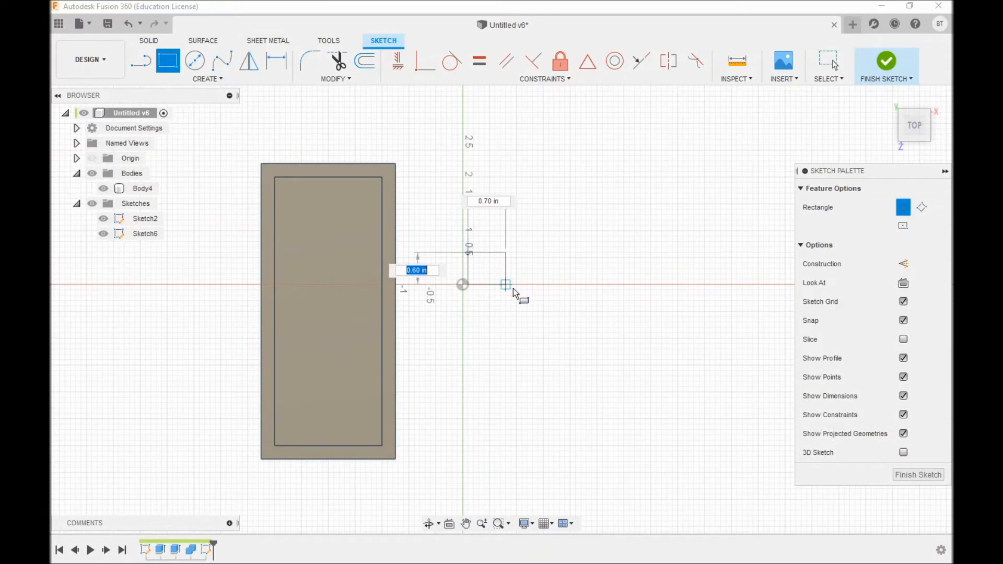
pyautogui.click(555, 316)
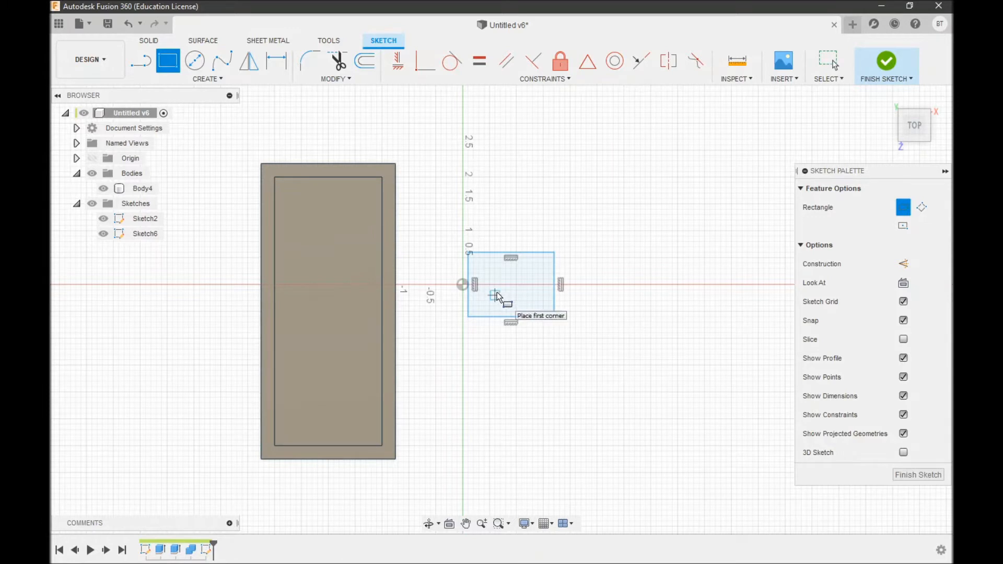
# Dimension the rectangle beside the origin to 3 in high and 2.7 in wide
pyautogui.press('d')
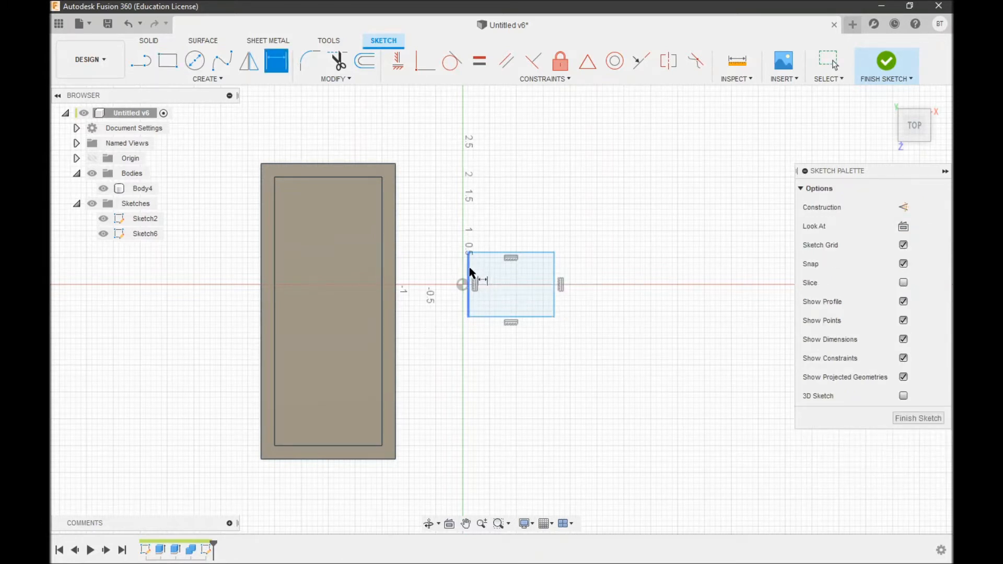
pyautogui.click(470, 273)
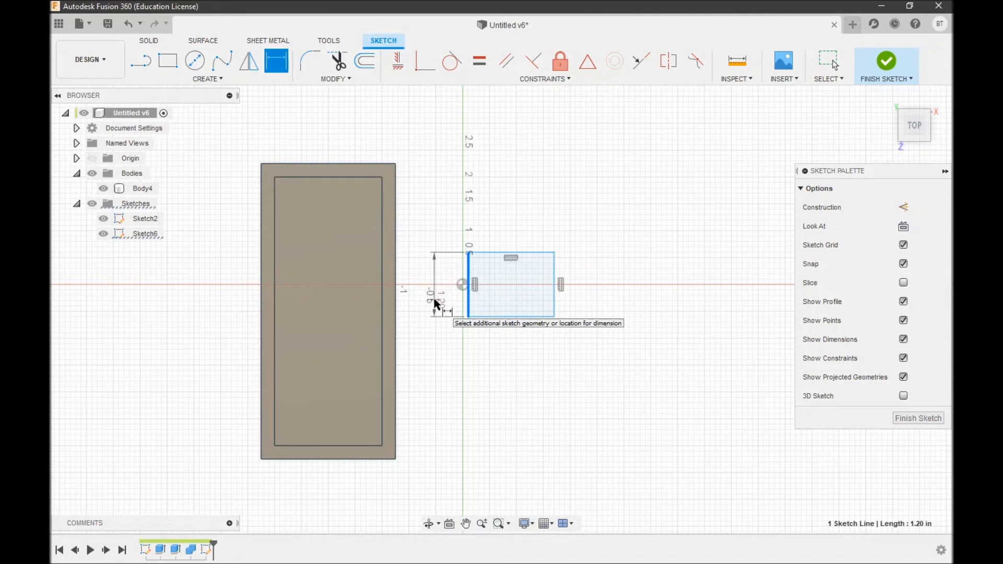
pyautogui.click(434, 298)
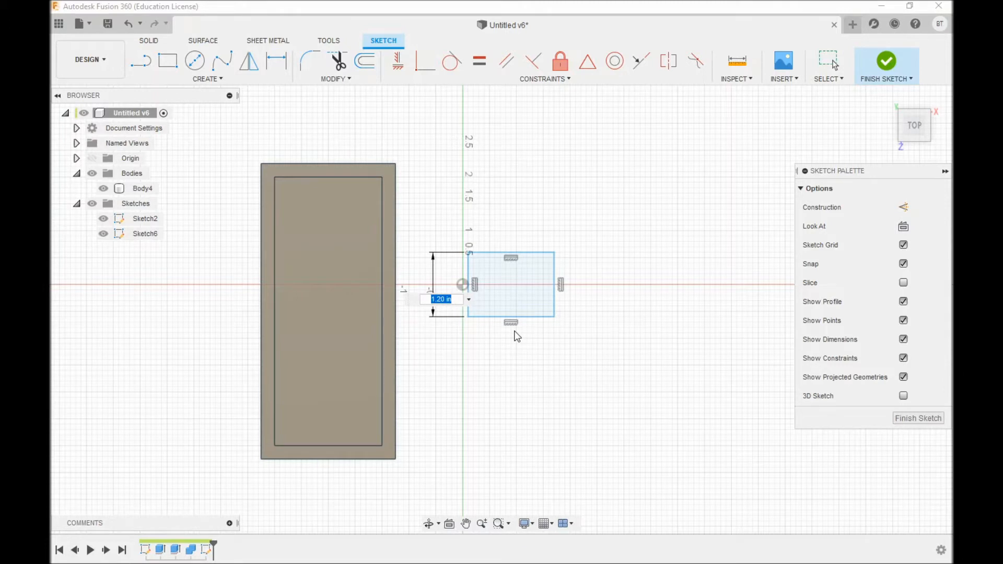
pyautogui.write('3')
pyautogui.press('Return')
pyautogui.click(526, 252)
pyautogui.click(531, 220)
pyautogui.write('2.7')
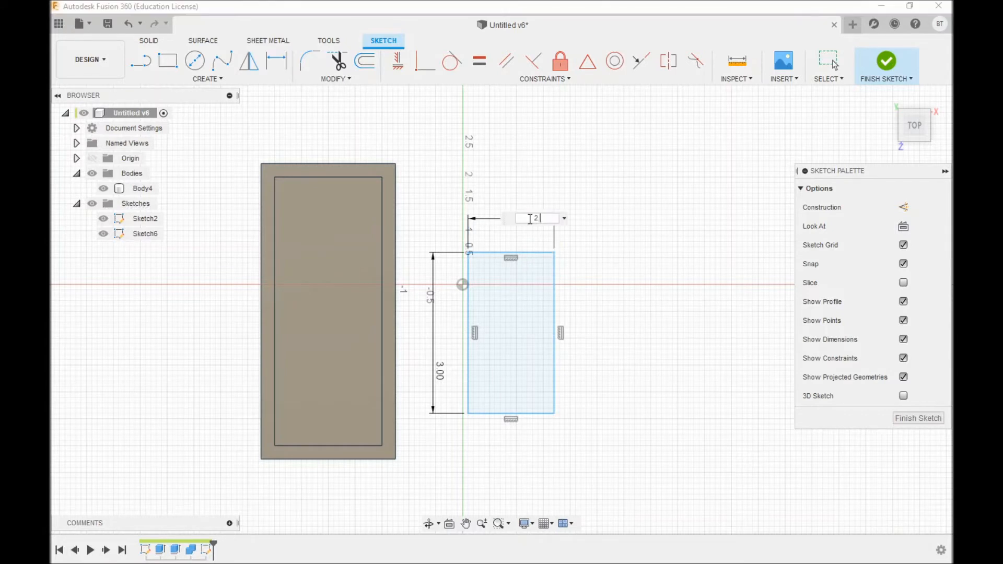
pyautogui.press('Return')
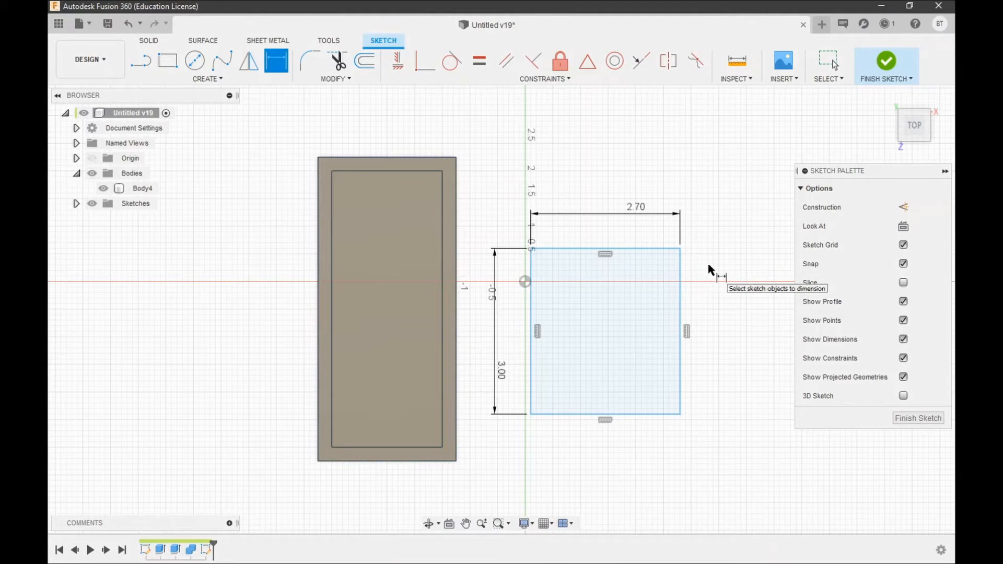
pyautogui.rightClick(716, 272)
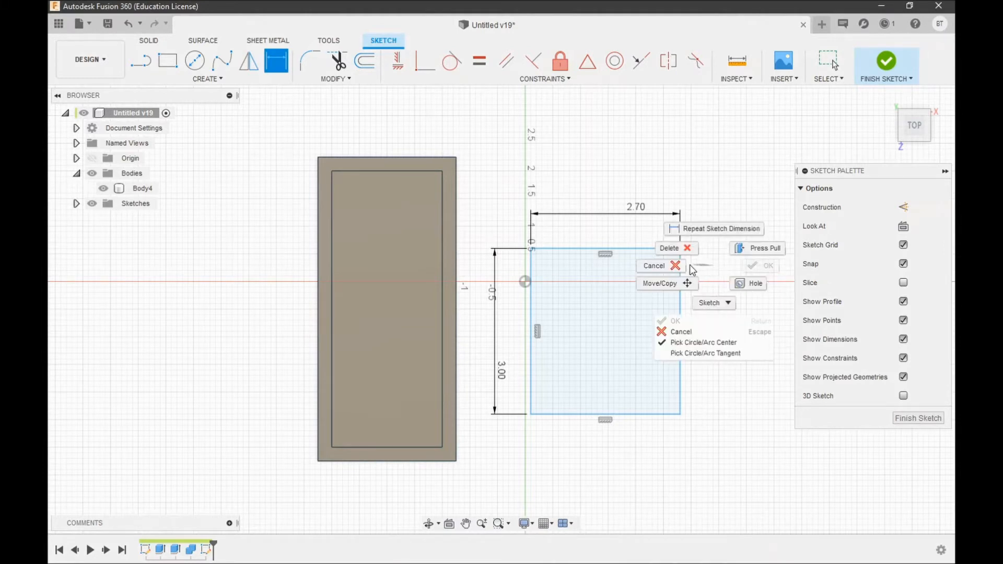
pyautogui.click(674, 267)
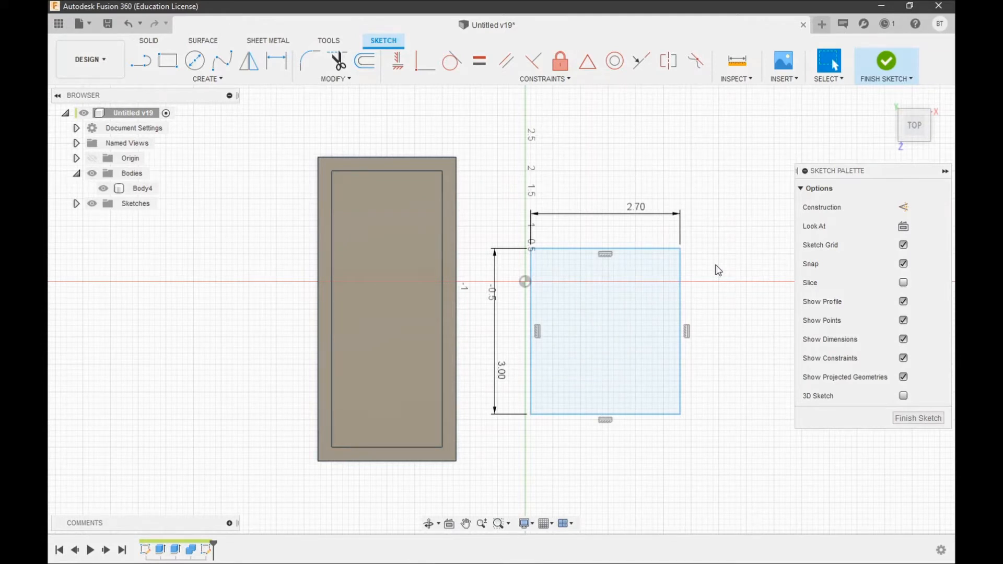
# Extrude the 3 by 2.7 in rectangle upward into a separate solid block beside the box
pyautogui.press('e')
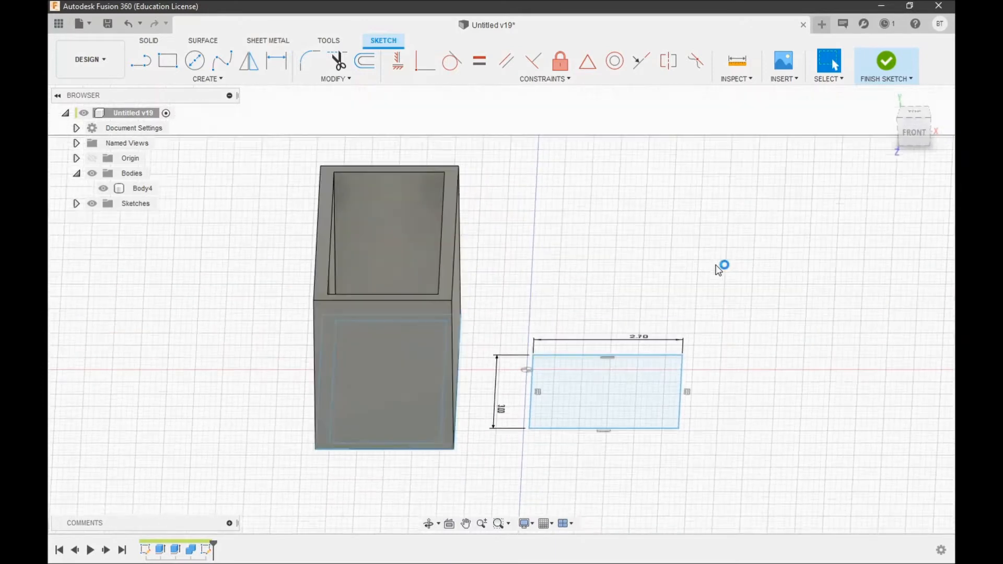
pyautogui.click(634, 381)
pyautogui.write('1.3')
pyautogui.press('Return')
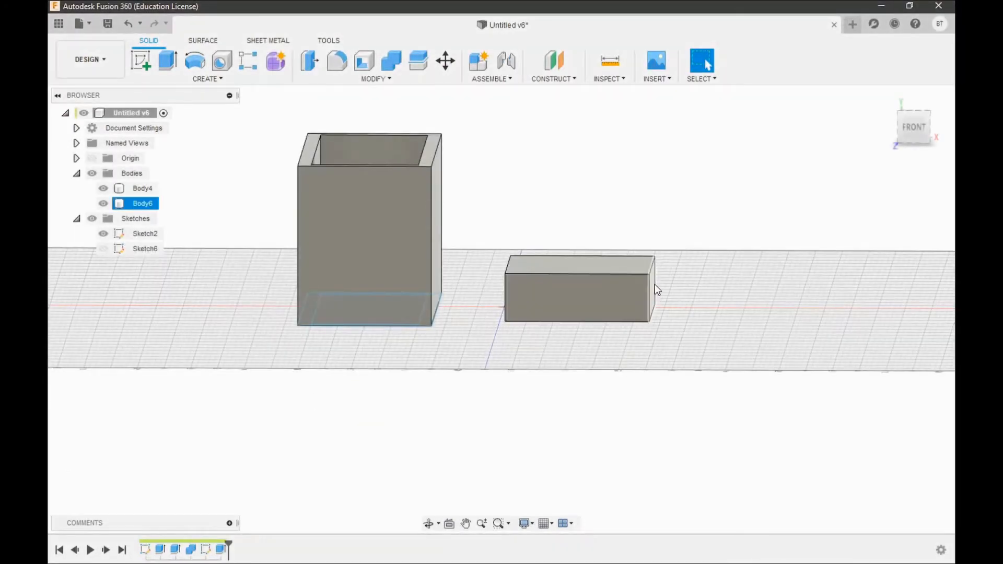
pyautogui.click(610, 244)
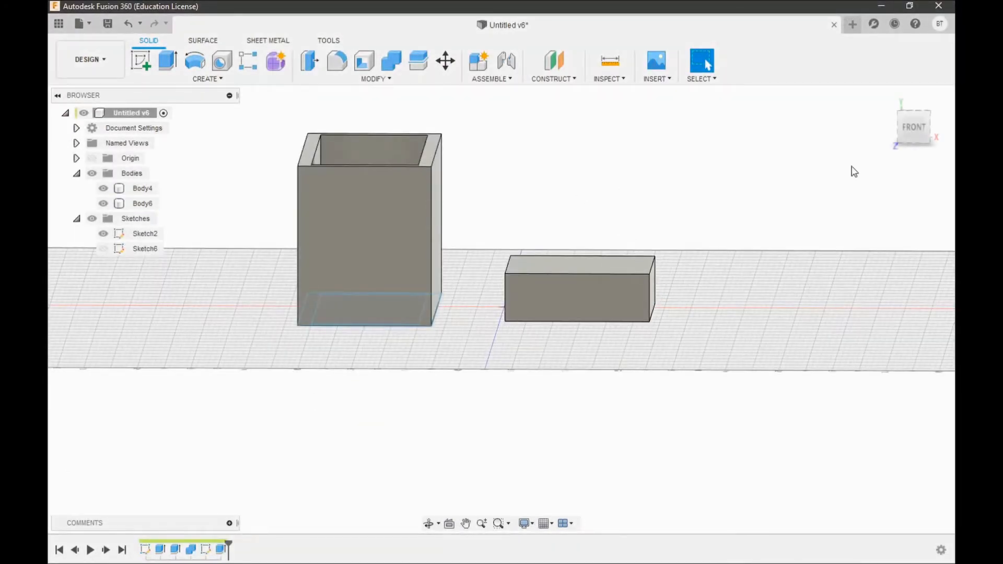
# Shell the new block with its front face removed, using a 0.1 in thickness and the Inside direction
pyautogui.click(920, 124)
pyautogui.click(369, 77)
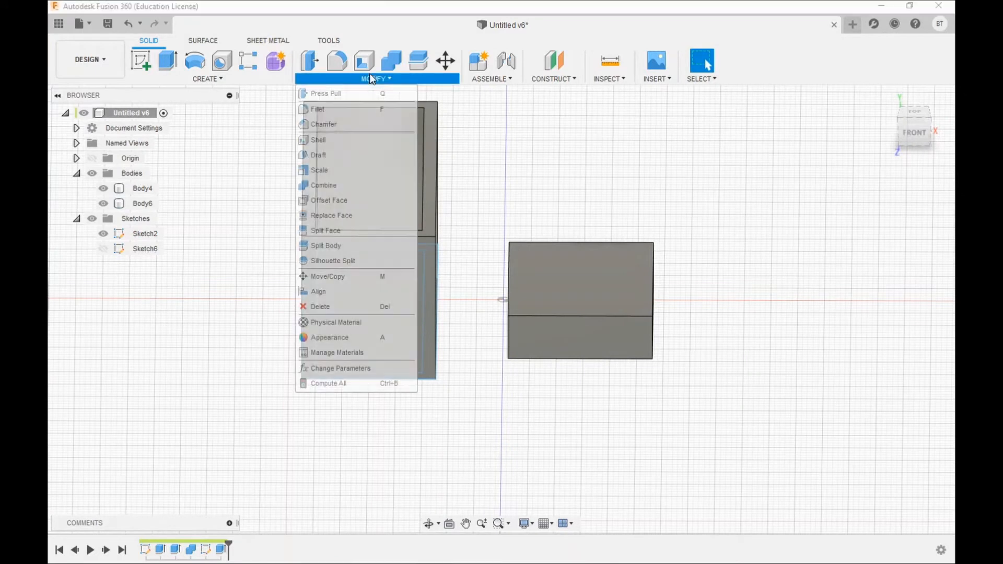
pyautogui.click(353, 140)
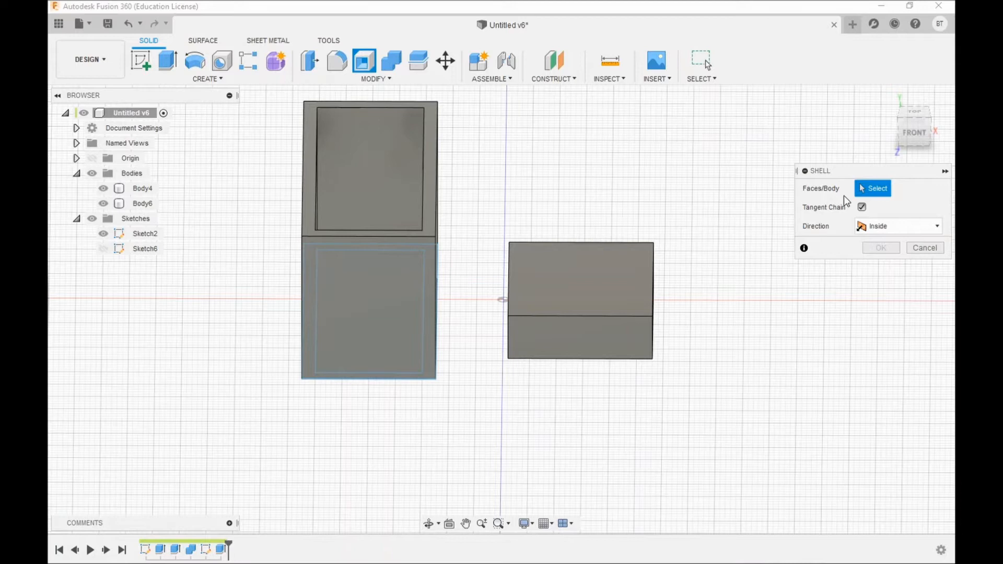
pyautogui.click(873, 232)
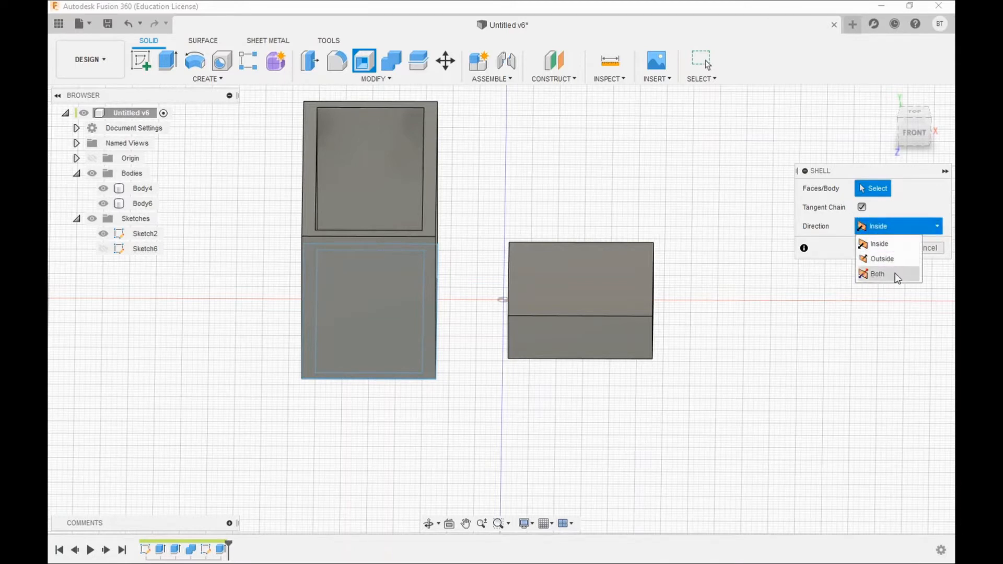
pyautogui.click(900, 207)
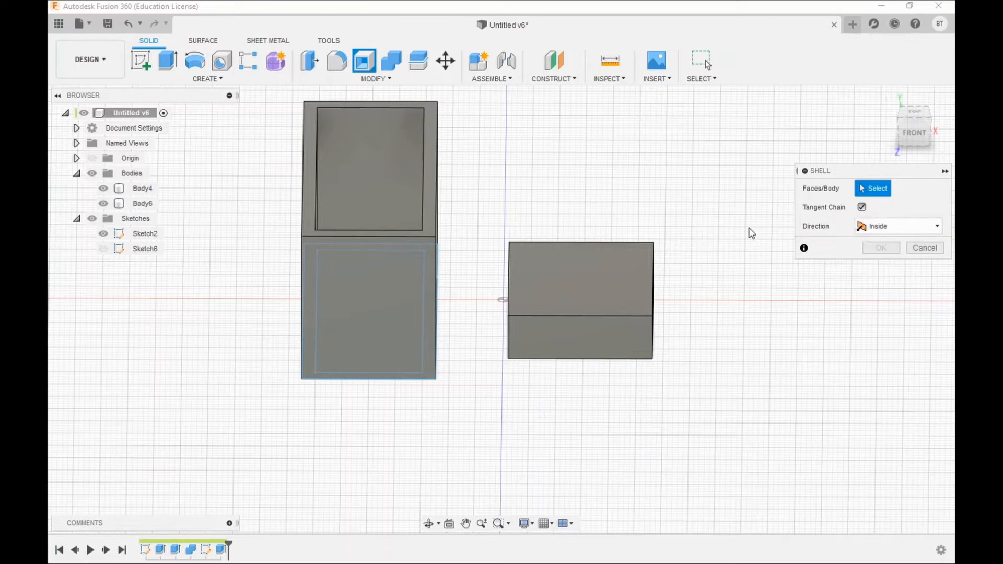
pyautogui.moveTo(913, 133); pyautogui.dragTo(917, 128)
pyautogui.click(919, 129)
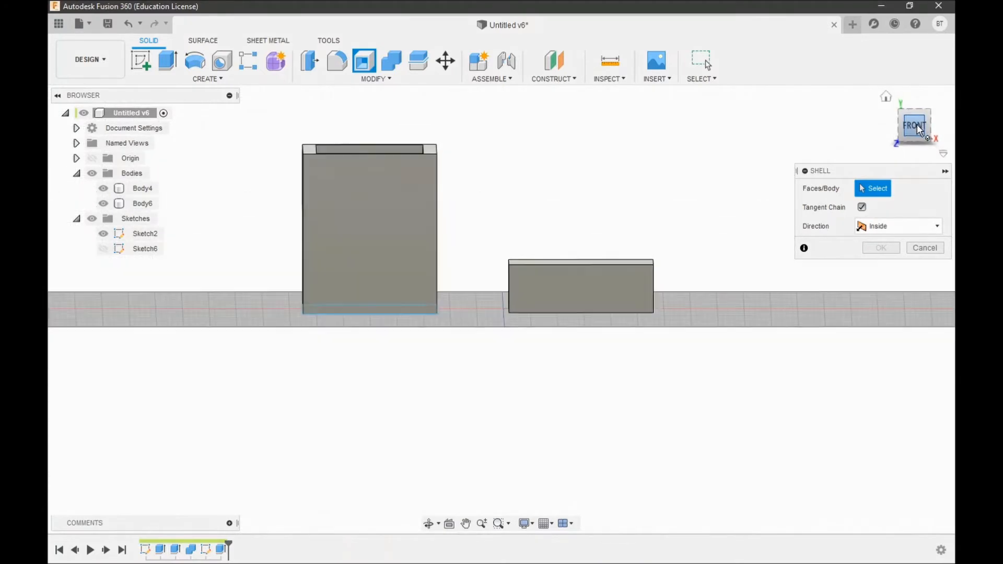
pyautogui.click(581, 281)
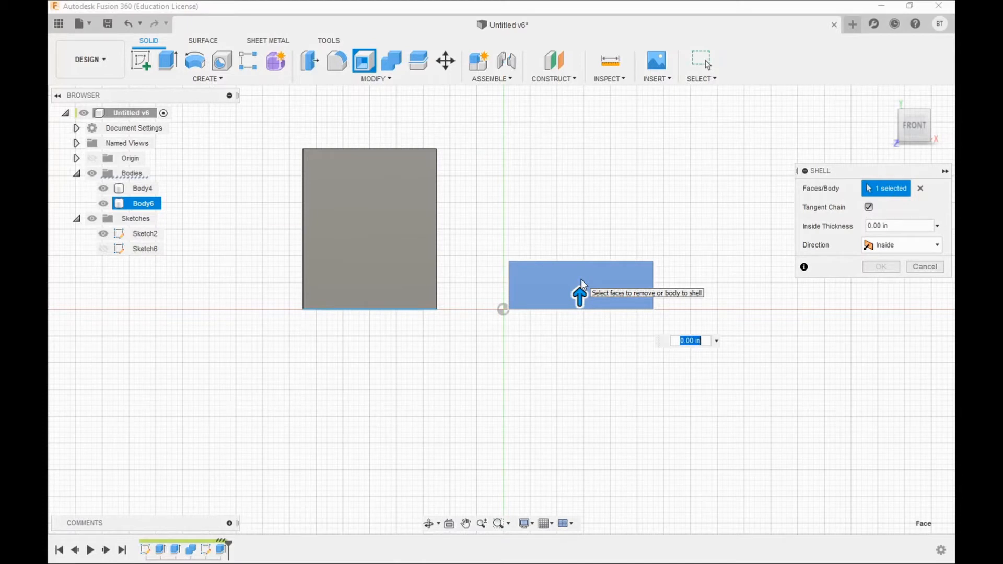
pyautogui.write('.1')
pyautogui.press('Return')
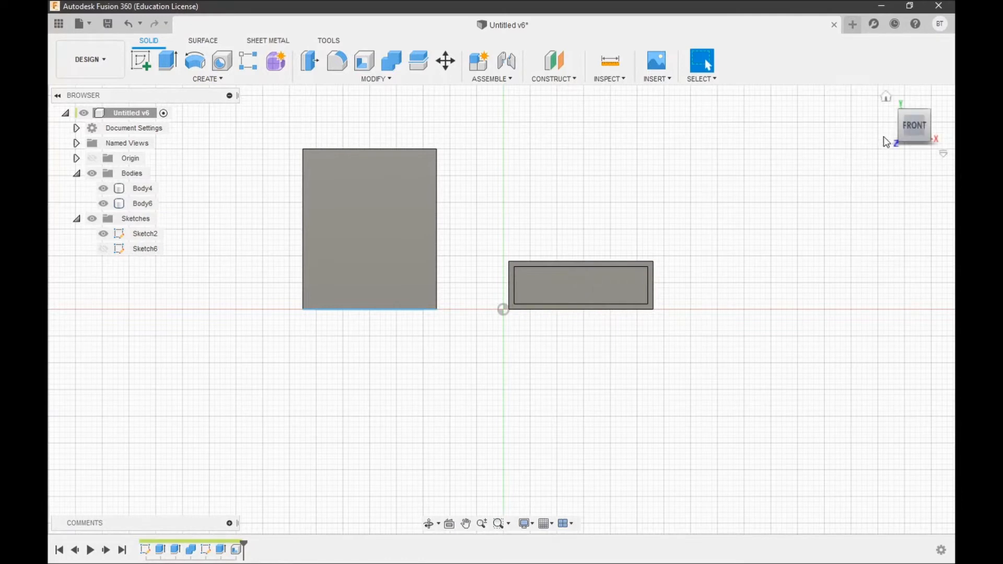
# Start a new sketch on the top face of the shelled block
pyautogui.moveTo(910, 135); pyautogui.dragTo(881, 144)
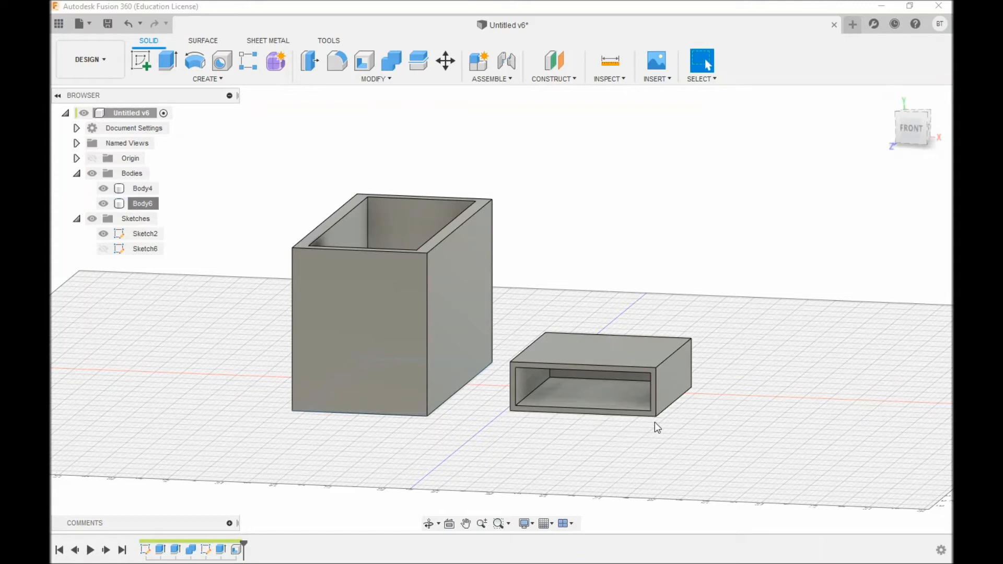
pyautogui.click(514, 413)
pyautogui.click(681, 435)
pyautogui.moveTo(912, 128)
pyautogui.mouseDown()
pyautogui.moveTo(882, 140)
pyautogui.moveTo(863, 115)
pyautogui.moveTo(890, 123)
pyautogui.mouseUp()
pyautogui.click(915, 127)
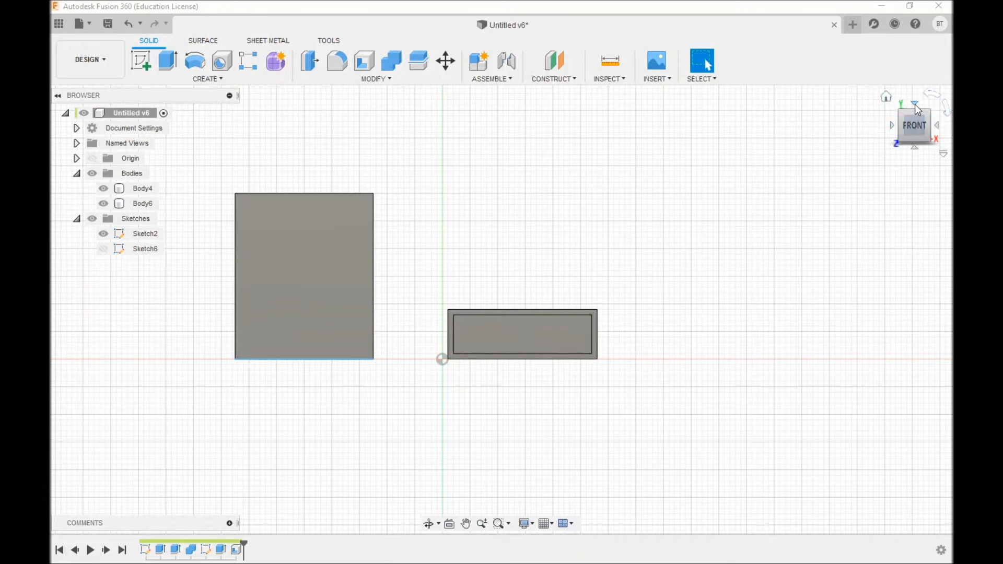
pyautogui.click(914, 103)
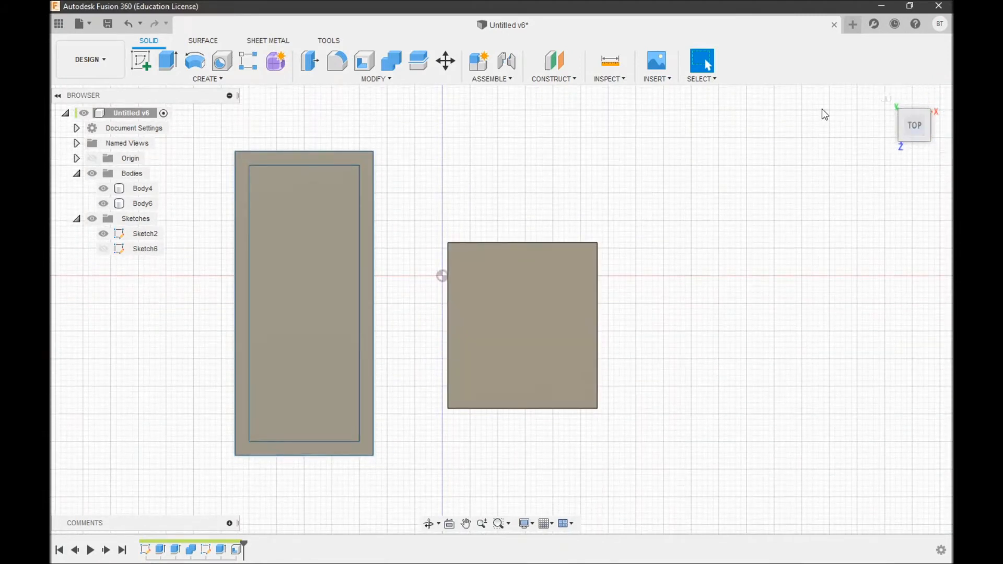
pyautogui.click(206, 79)
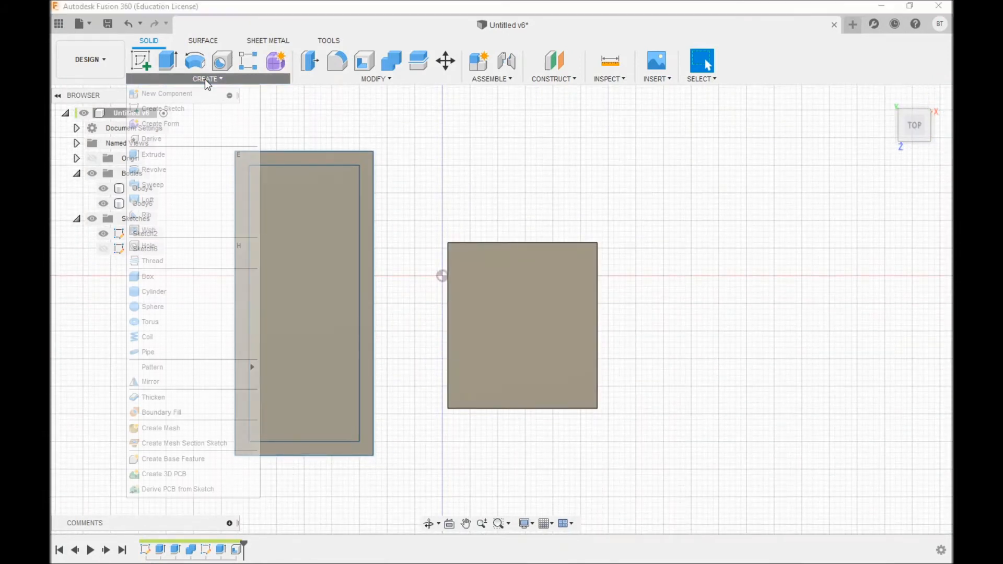
pyautogui.click(197, 107)
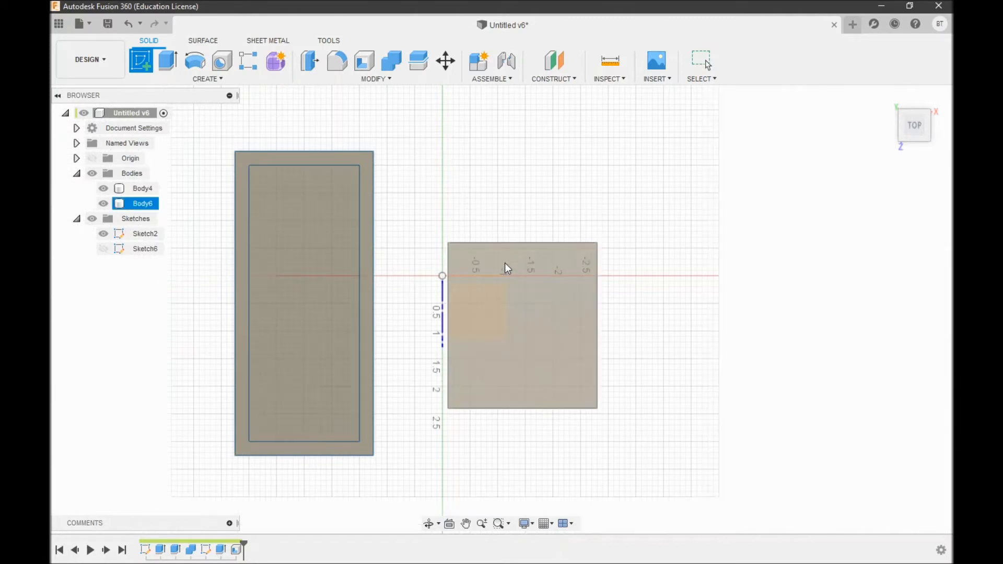
pyautogui.click(487, 292)
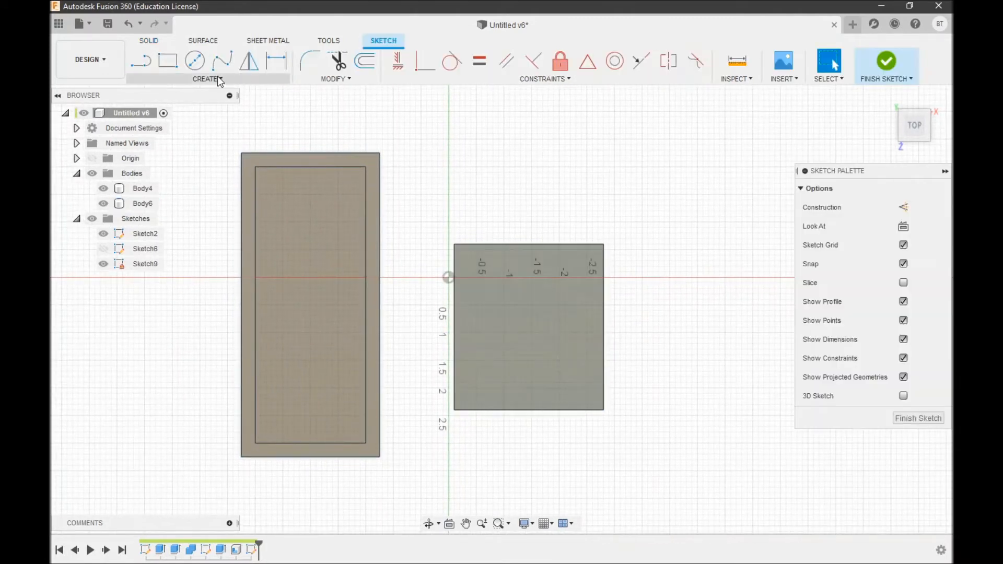
# Sketch a 2-point rectangle 2.9 in high and 2.3 in wide over the block's top face
pyautogui.click(208, 78)
pyautogui.moveTo(202, 108)
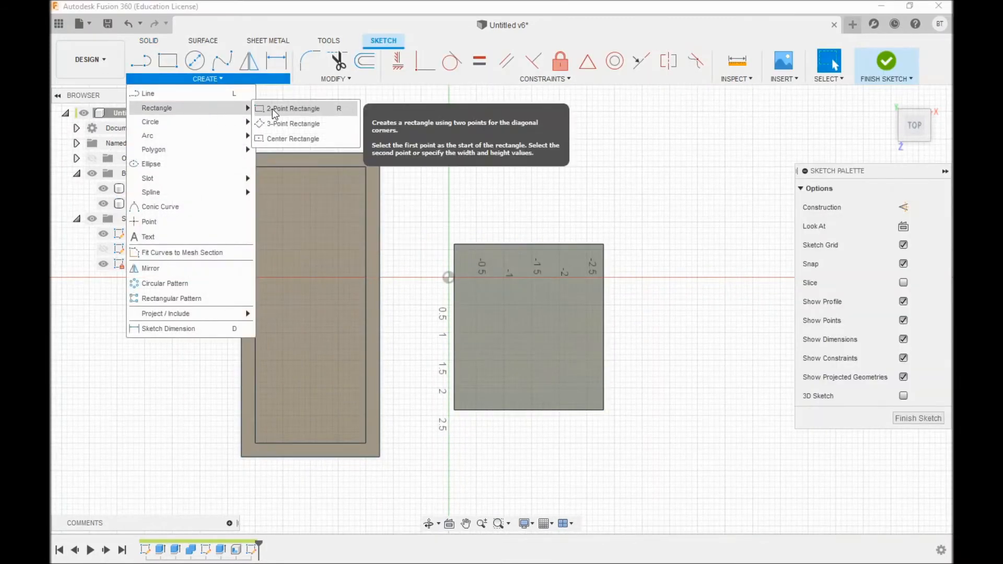
pyautogui.click(272, 109)
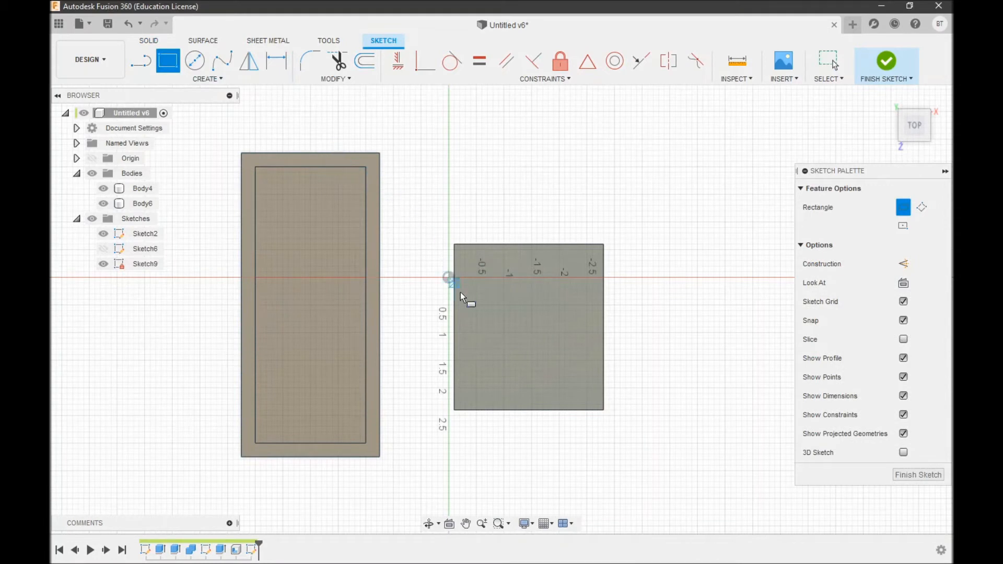
pyautogui.click(475, 388)
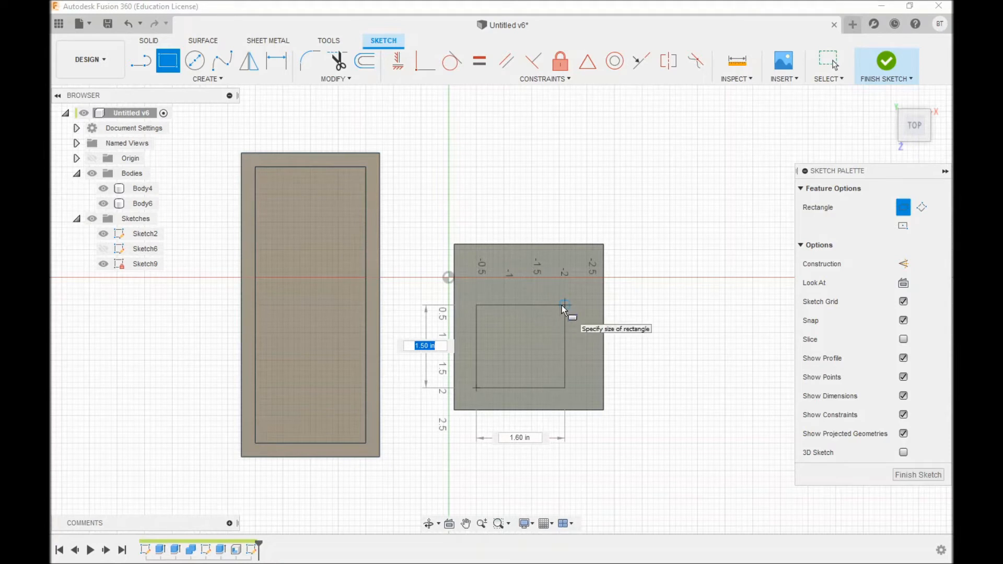
pyautogui.write('2.9')
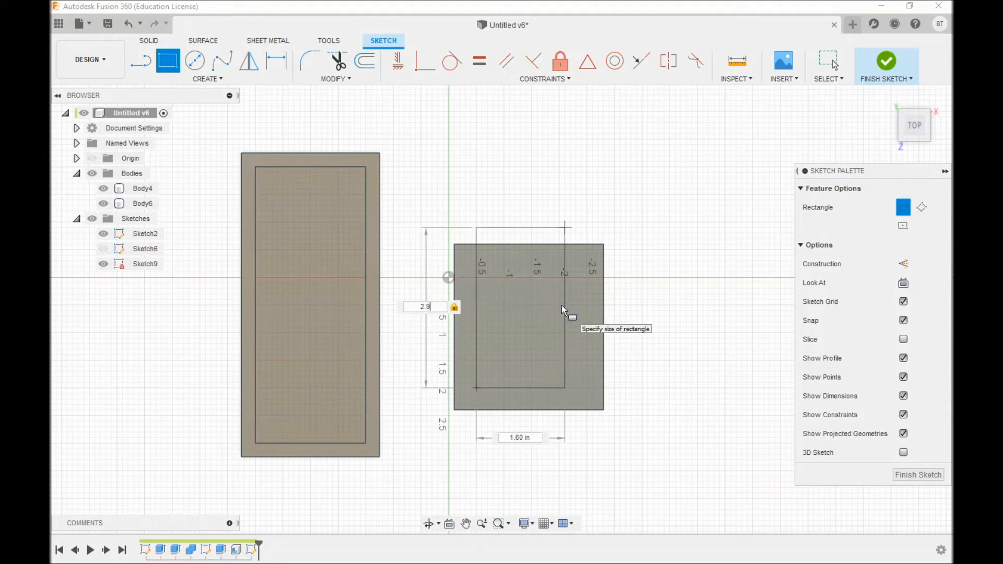
pyautogui.moveTo(568, 310); pyautogui.dragTo(574, 296, button='middle')
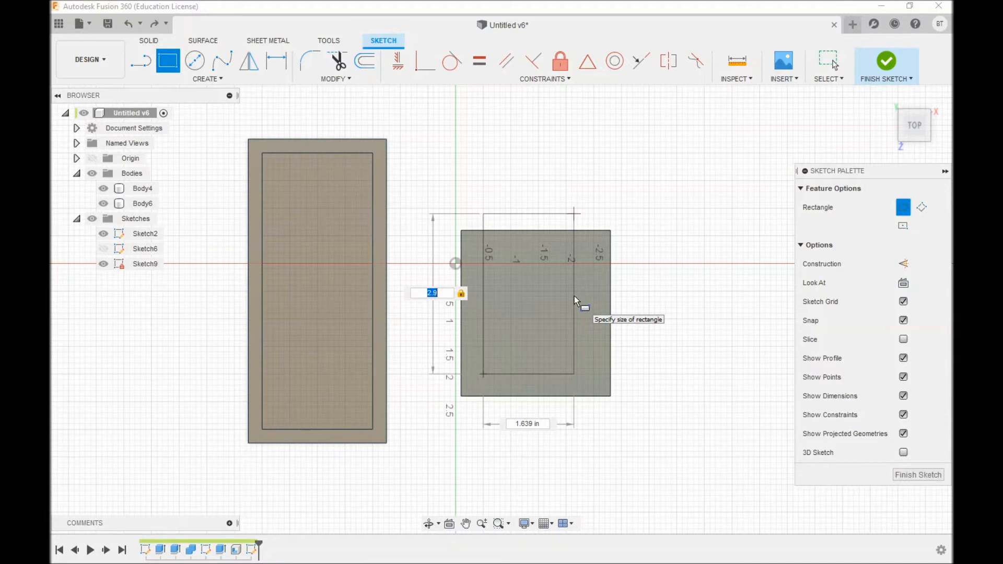
pyautogui.press('Tab')
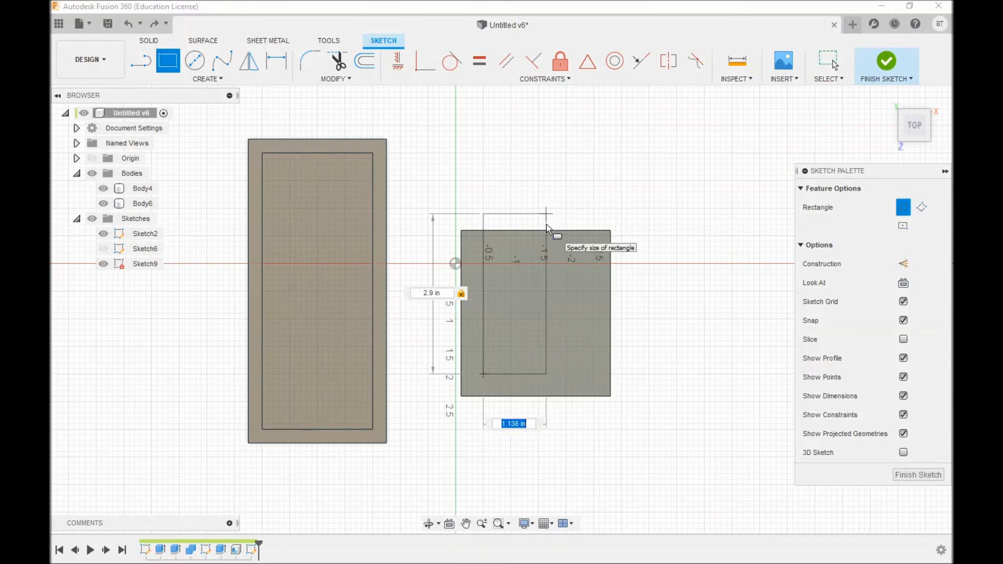
pyautogui.press('Tab')
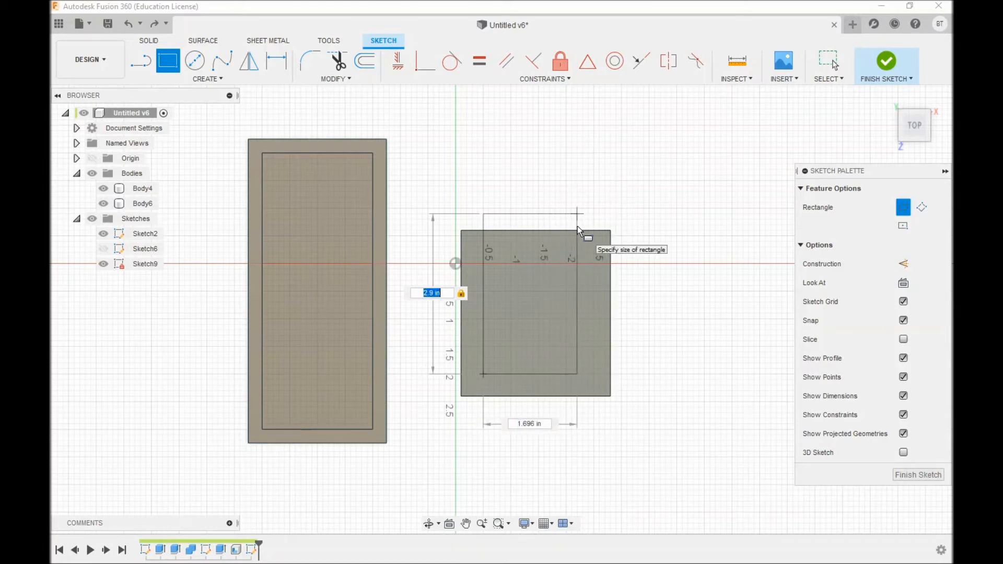
pyautogui.press('Tab')
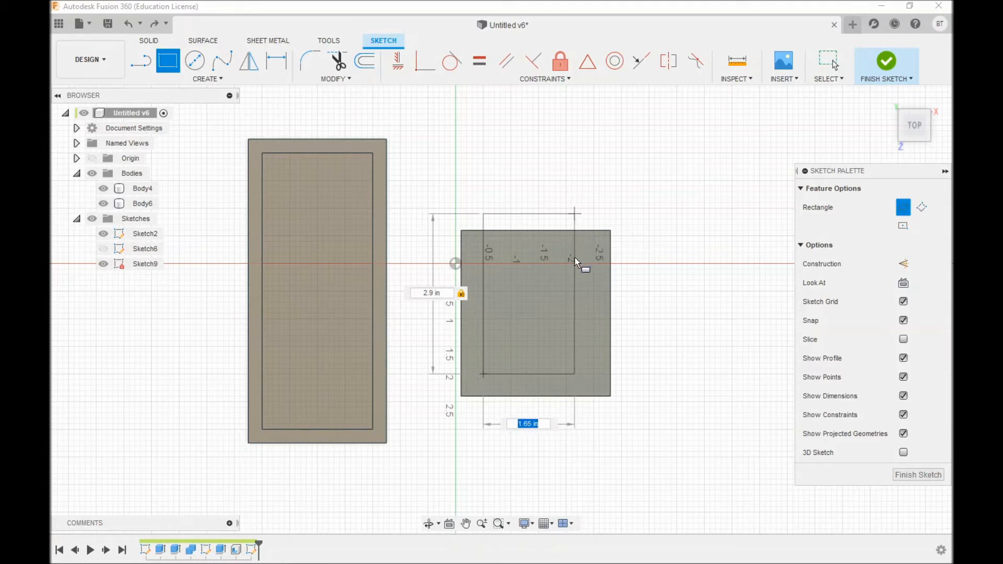
pyautogui.write('2.3')
pyautogui.press('Tab')
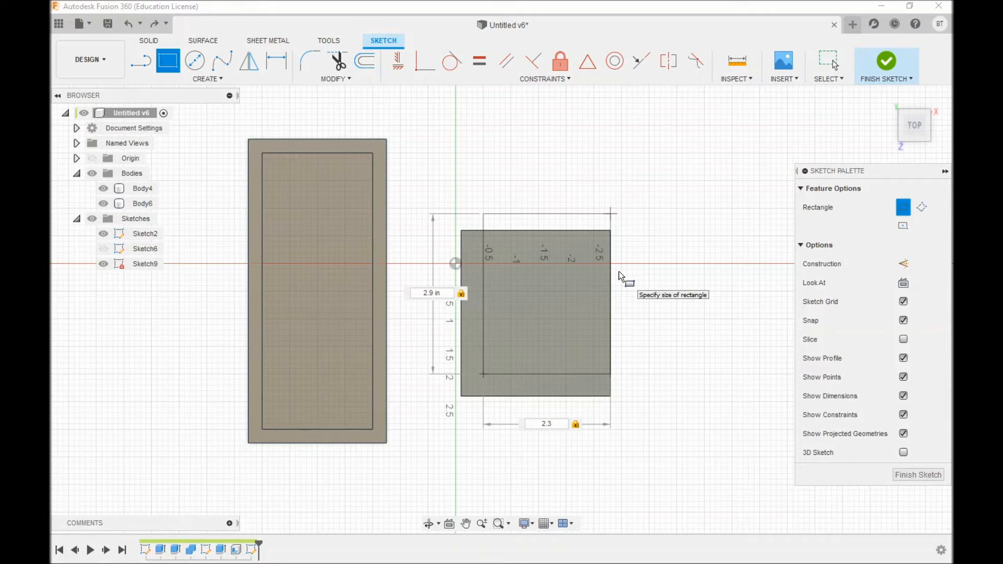
pyautogui.press('Return')
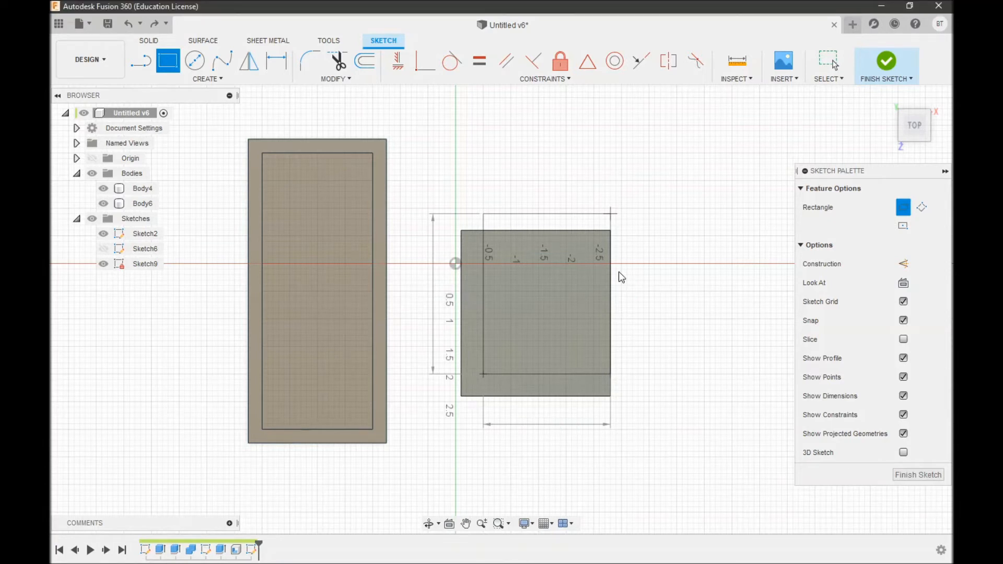
pyautogui.press('Escape')
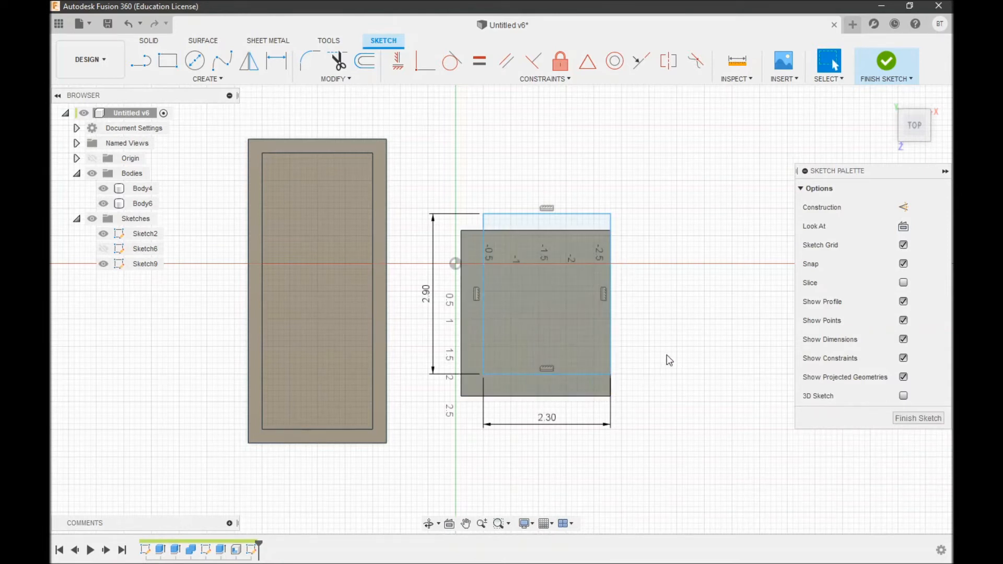
# Center the rectangle on the block's front edge with a MidPoint constraint on its lower line, and finish the sketch
pyautogui.click(555, 82)
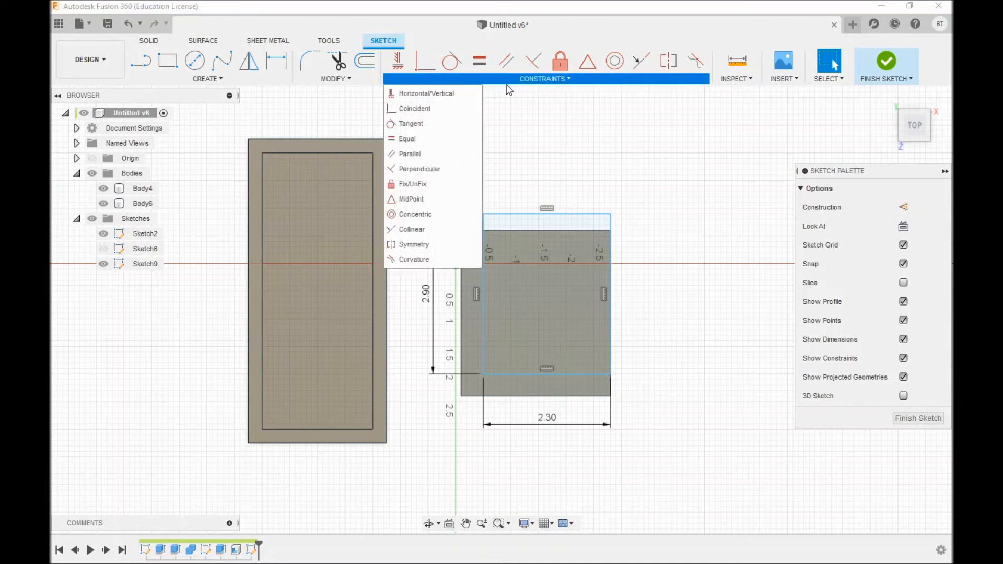
pyautogui.click(417, 199)
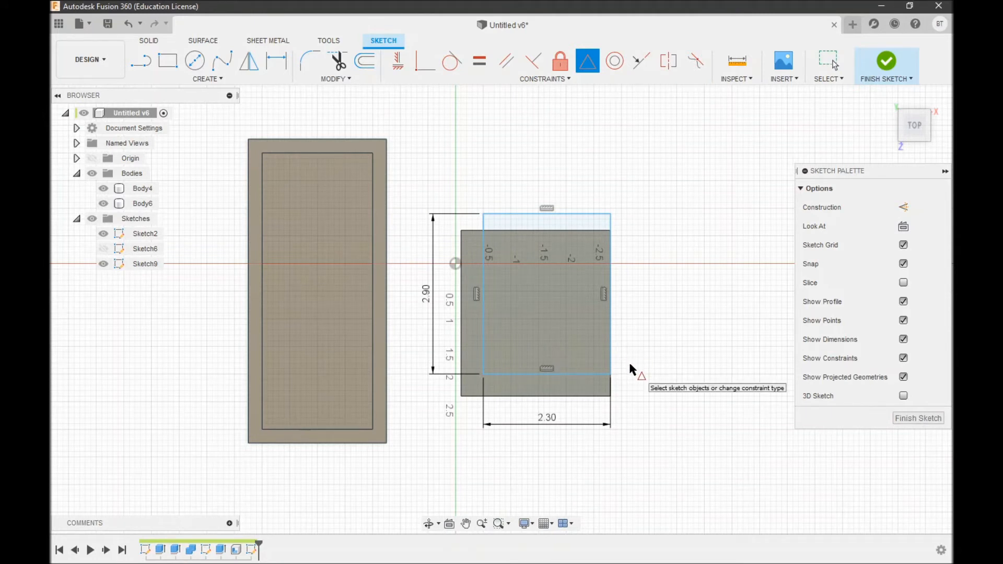
pyautogui.click(587, 373)
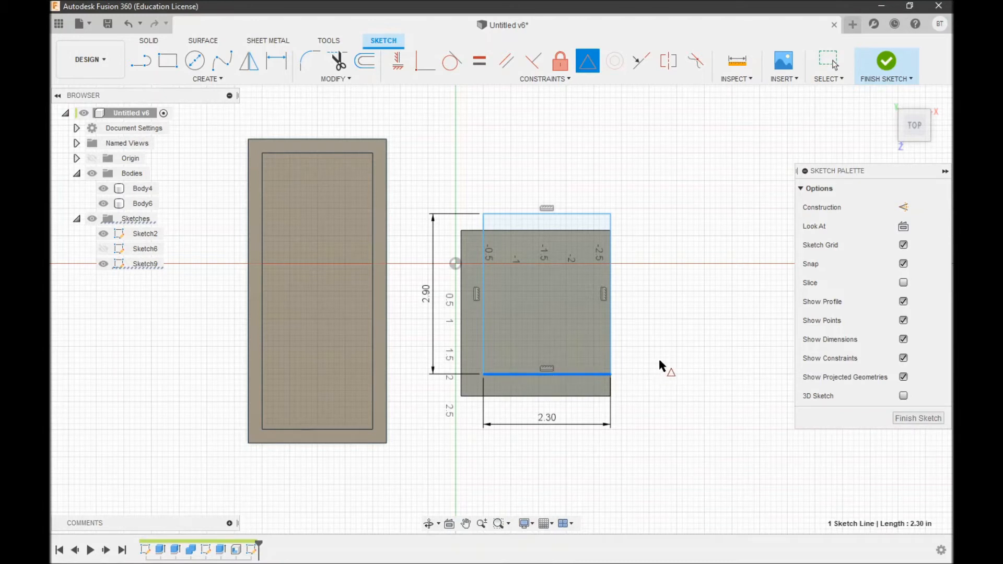
pyautogui.click(577, 397)
pyautogui.rightClick(682, 337)
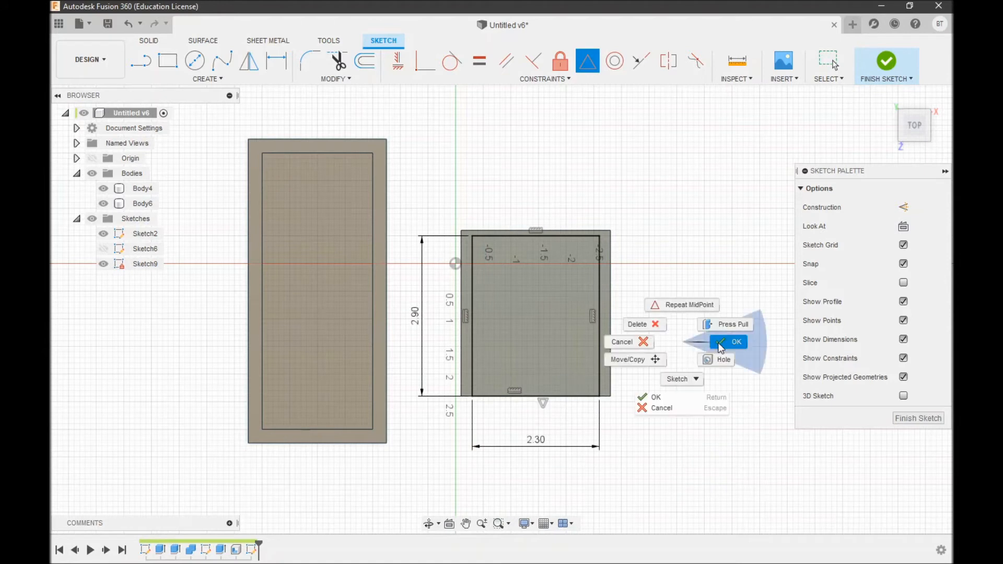
pyautogui.click(727, 341)
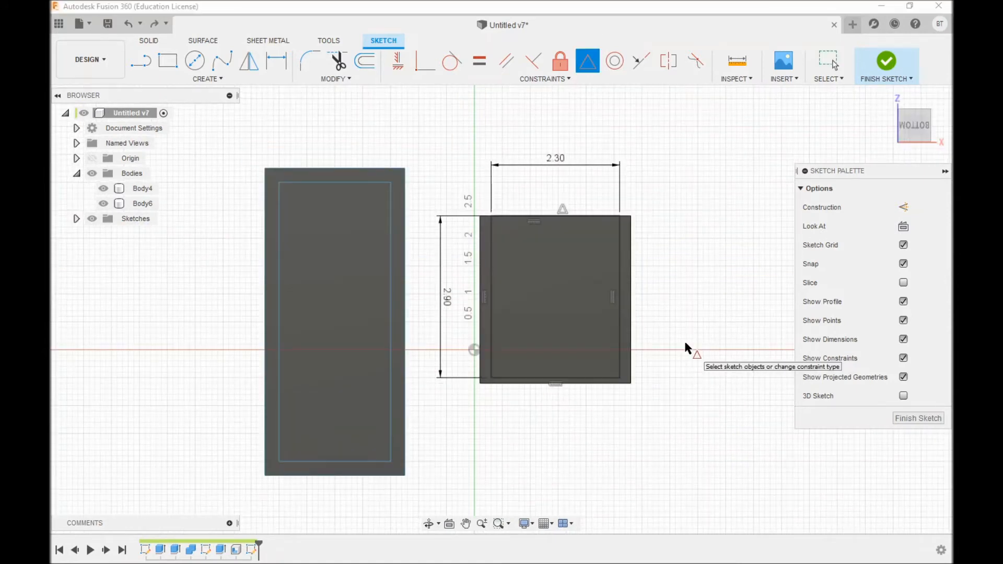
pyautogui.rightClick(685, 345)
pyautogui.click(635, 343)
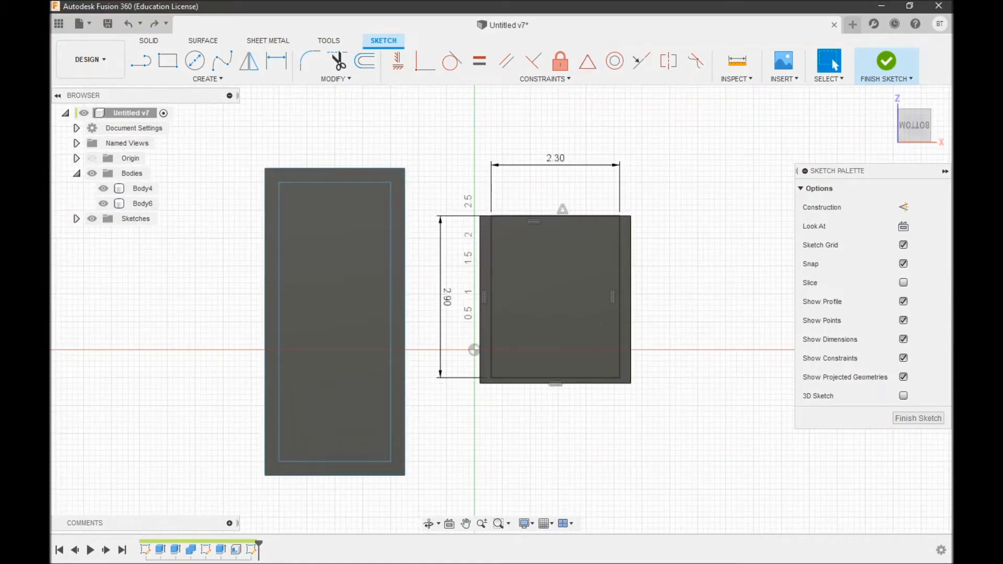
pyautogui.click(921, 418)
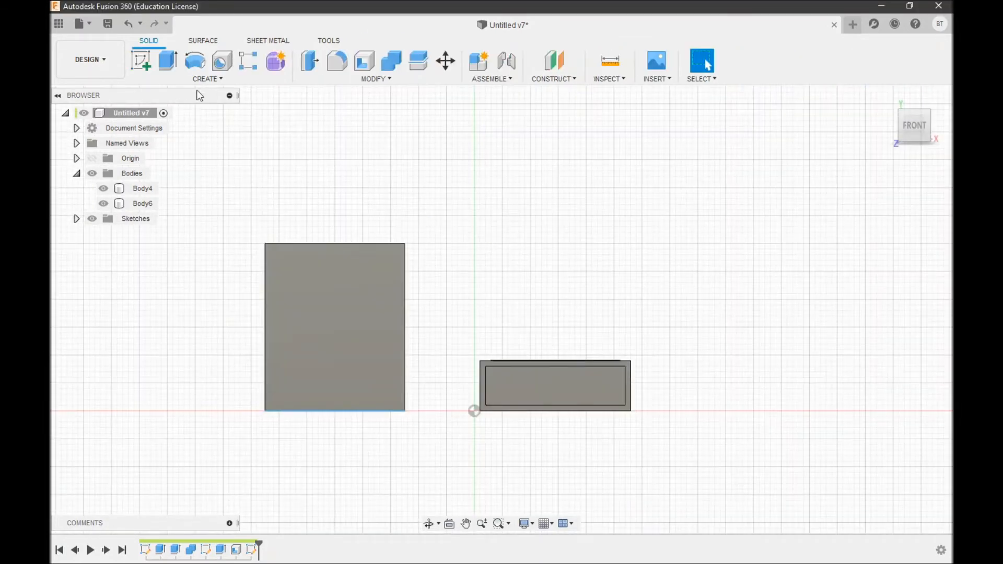
# Extrude the 2.9 by 2.3 in rectangle by -0.1 in as a cut through the shelled block's top wall
pyautogui.click(208, 78)
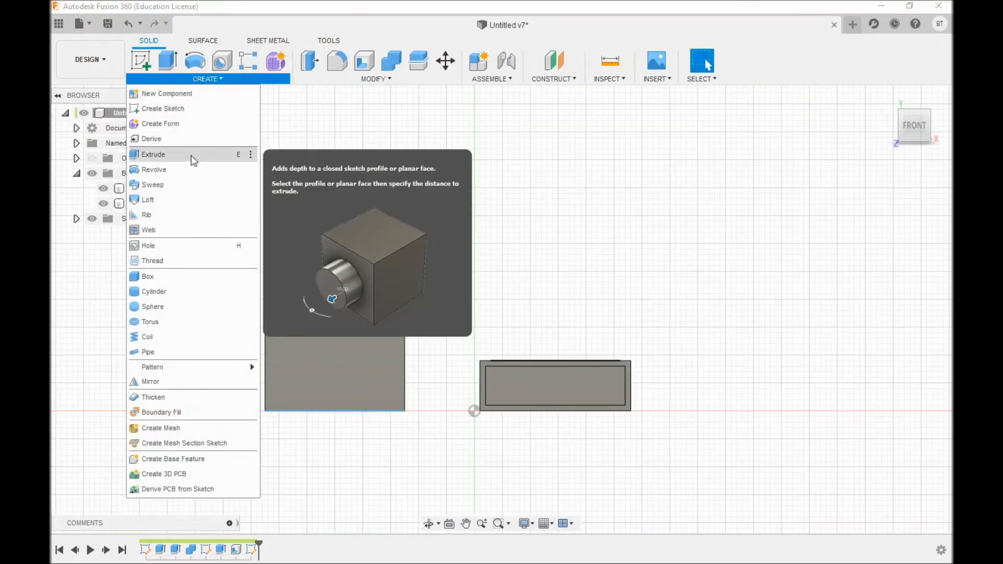
pyautogui.click(193, 160)
pyautogui.moveTo(914, 124); pyautogui.dragTo(915, 166)
pyautogui.click(539, 359)
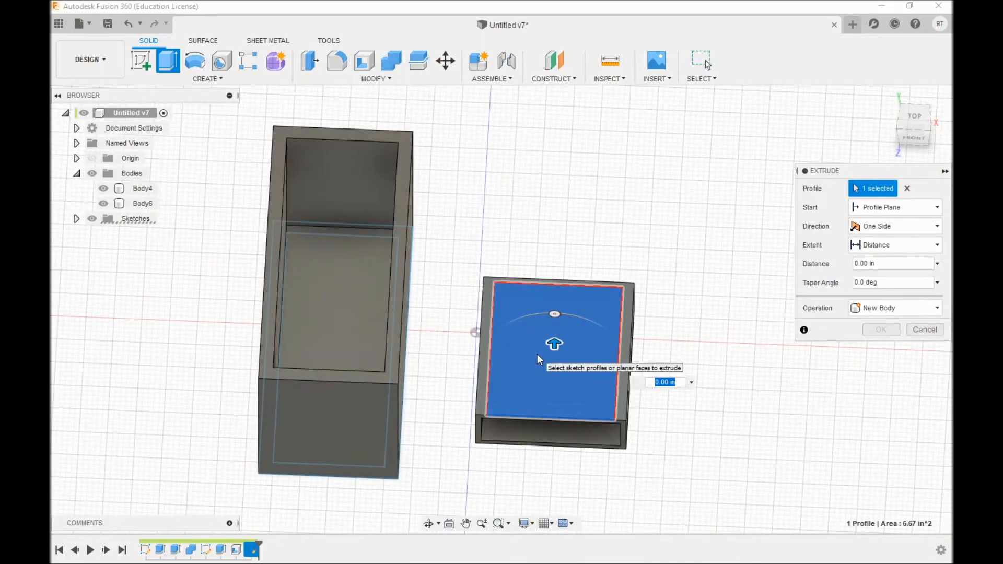
pyautogui.write('-.1')
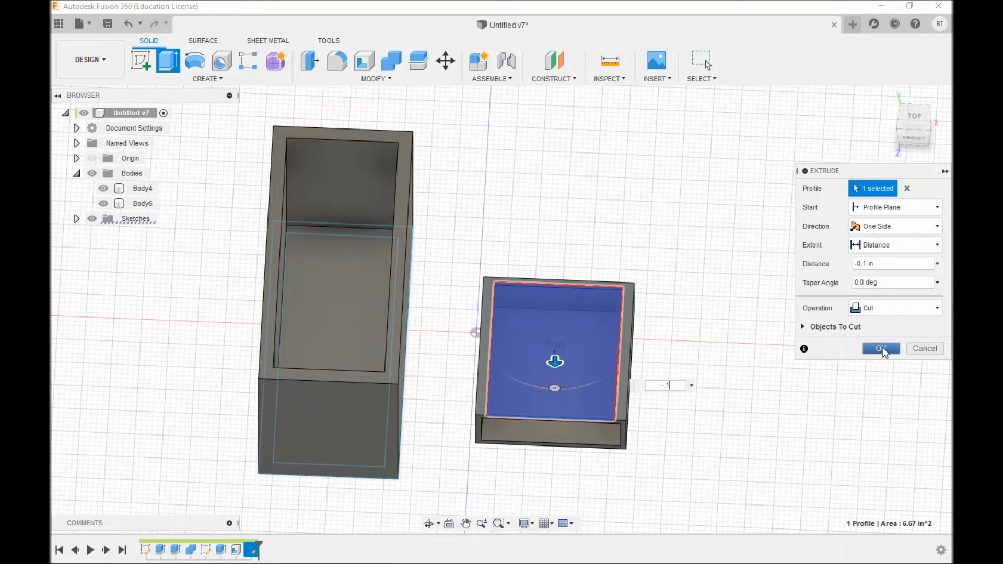
pyautogui.click(881, 348)
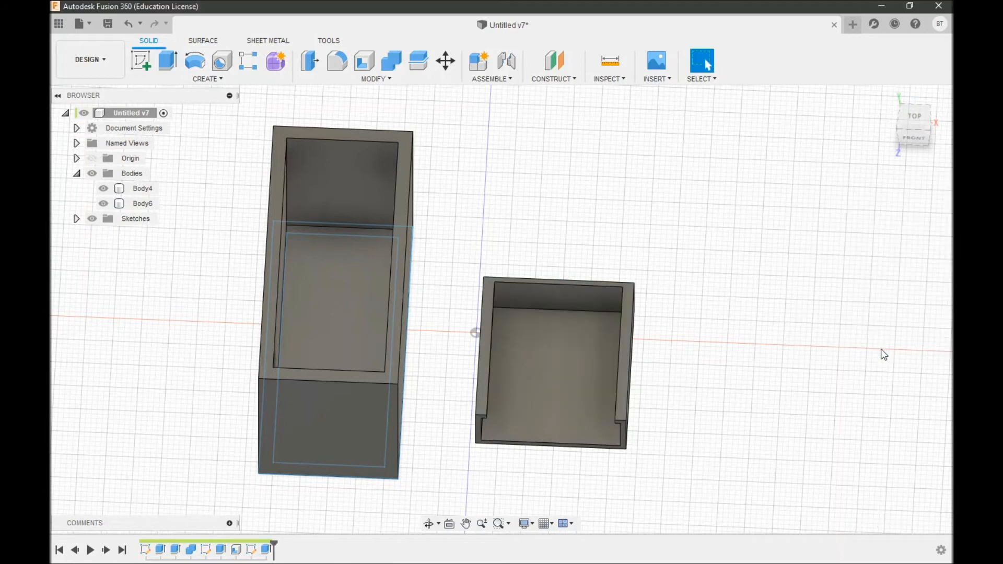
# Start a new sketch on the front face of the tall open box
pyautogui.click(908, 139)
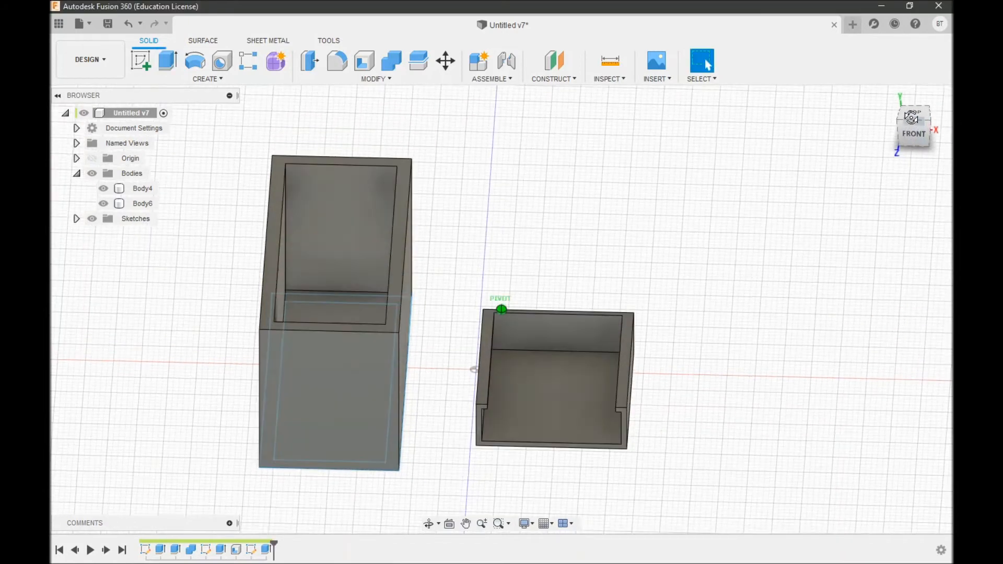
pyautogui.moveTo(917, 98); pyautogui.dragTo(908, 96)
pyautogui.click(914, 128)
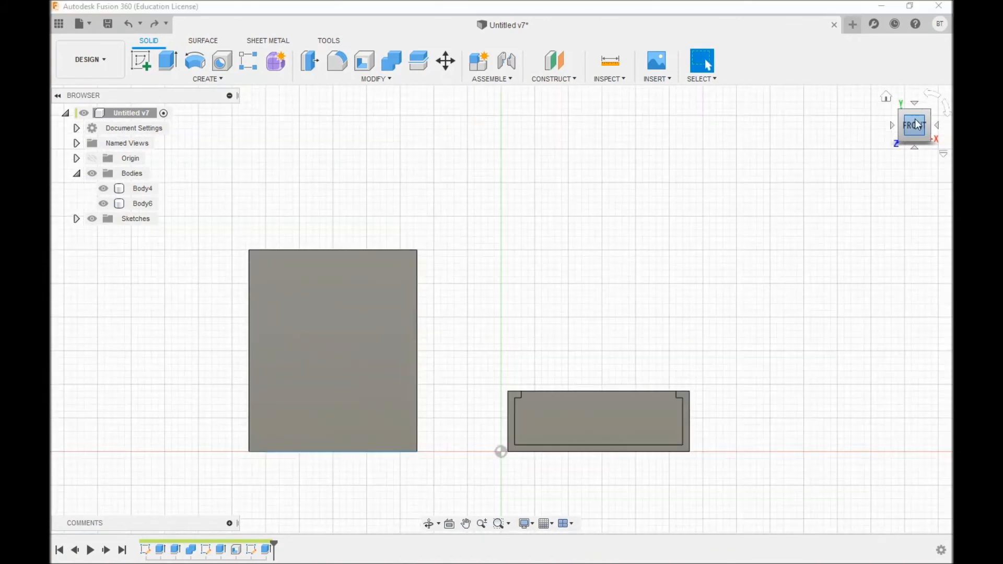
pyautogui.moveTo(918, 123); pyautogui.dragTo(909, 117)
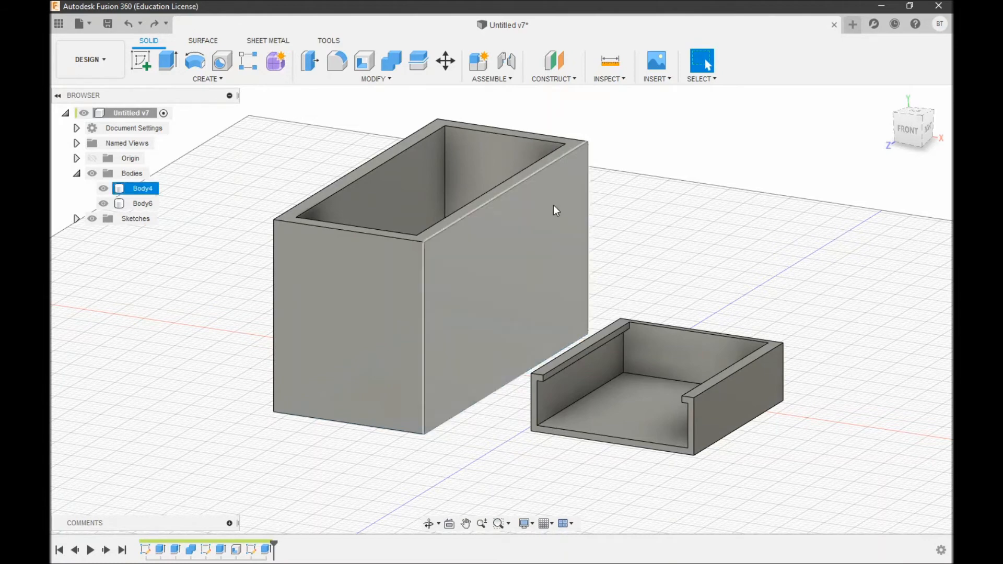
pyautogui.click(220, 78)
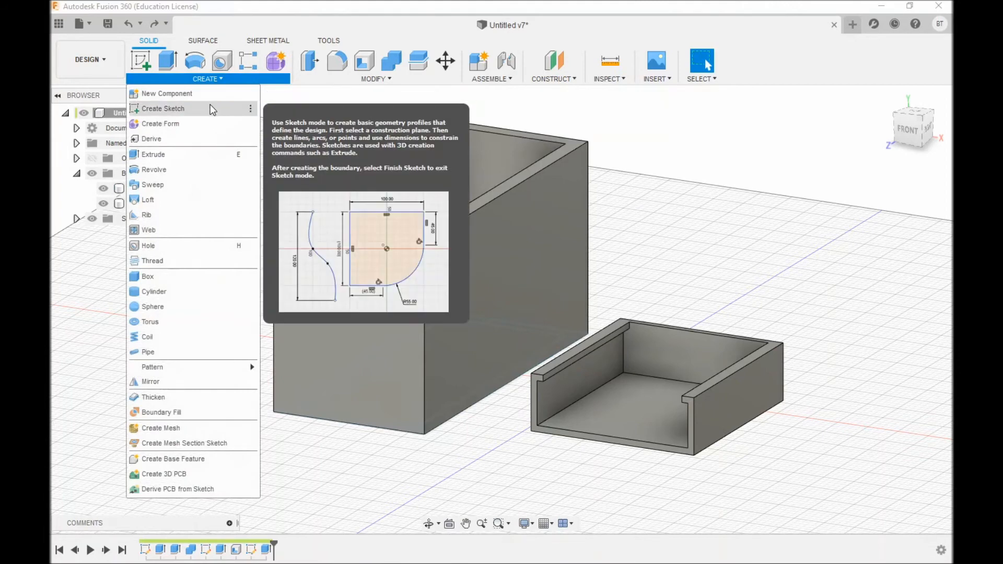
pyautogui.click(163, 108)
pyautogui.click(206, 79)
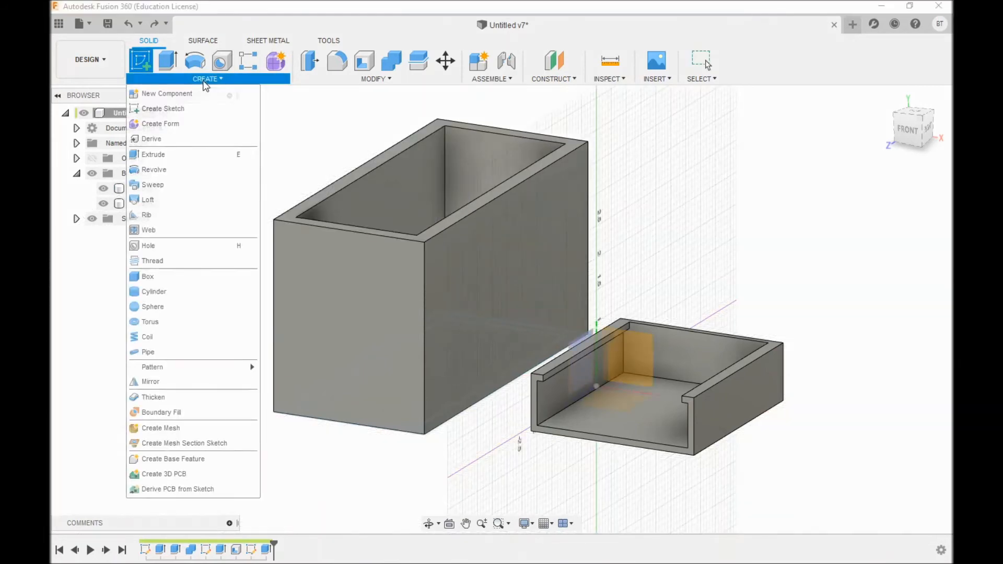
pyautogui.click(199, 116)
pyautogui.click(300, 291)
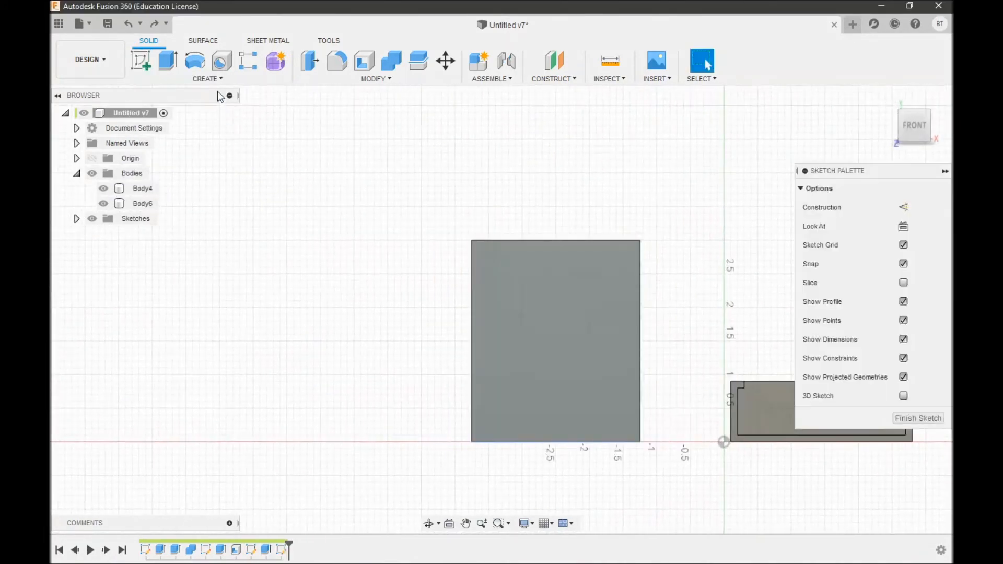
# Sketch a 2-point rectangle 1.5 in high and 1.5 in wide on the lower part of the box's front face
pyautogui.click(217, 78)
pyautogui.moveTo(213, 108)
pyautogui.click(282, 107)
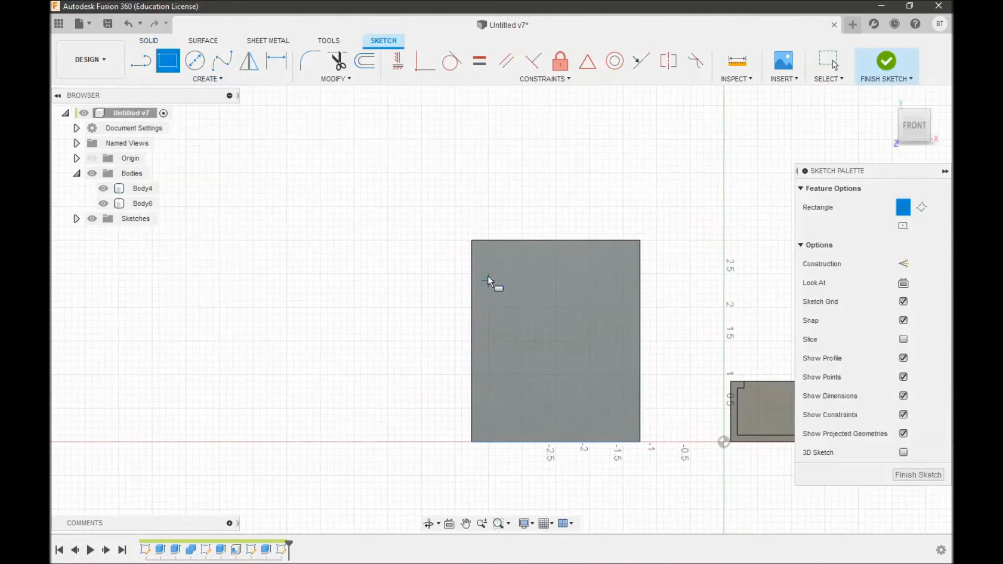
pyautogui.click(522, 435)
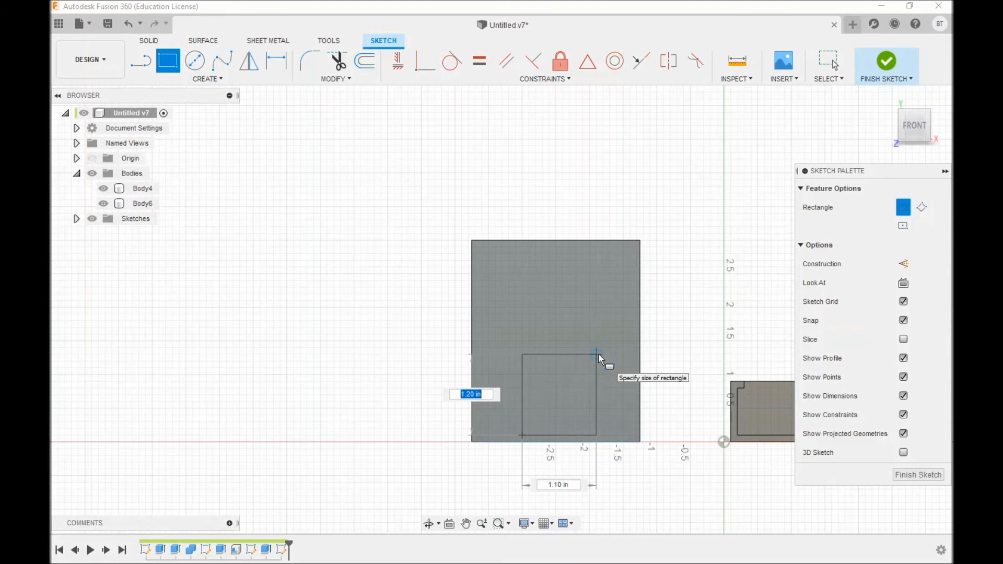
pyautogui.write('1.5')
pyautogui.press('Tab')
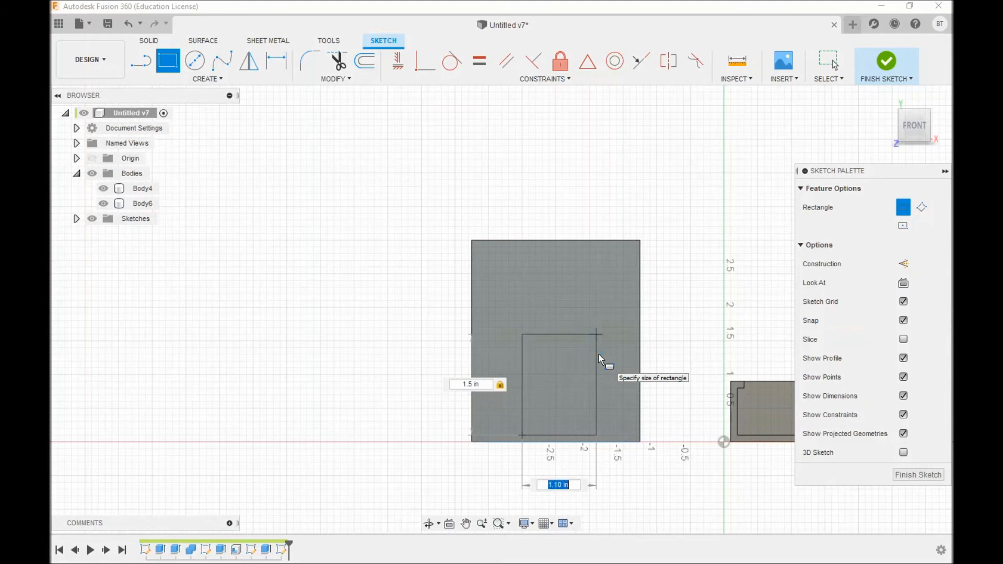
pyautogui.write('1.5')
pyautogui.press('Tab')
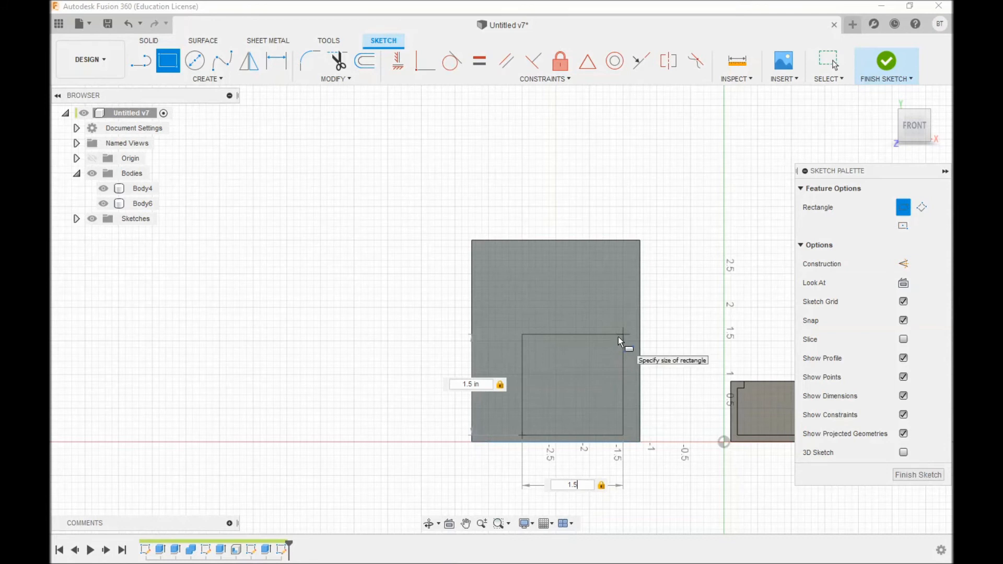
pyautogui.press('Return')
# Dimension the square's lower line 0.25 in above the bottom edge of the box's front face
pyautogui.scroll(4, 556, 446)
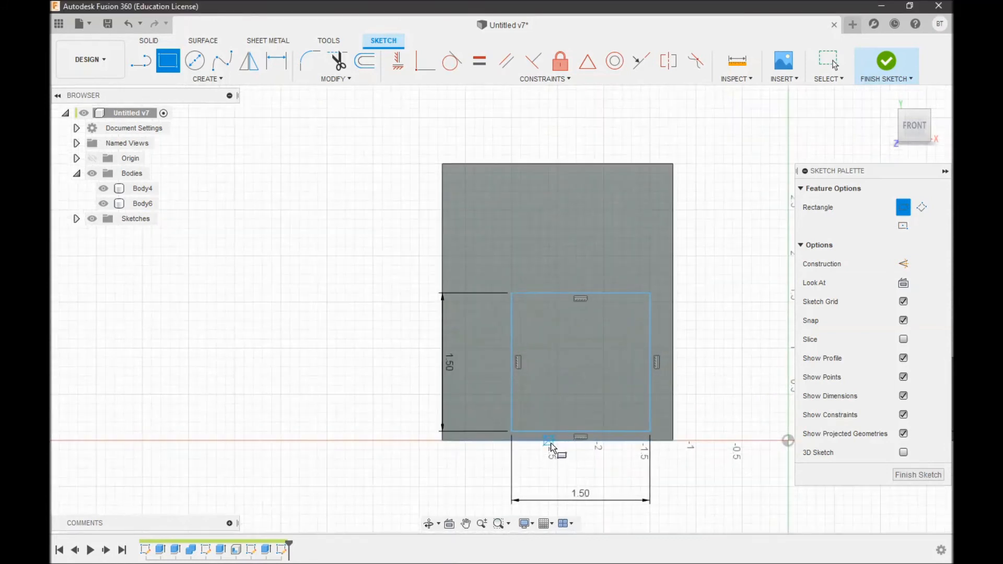
pyautogui.scroll(1, 543, 376)
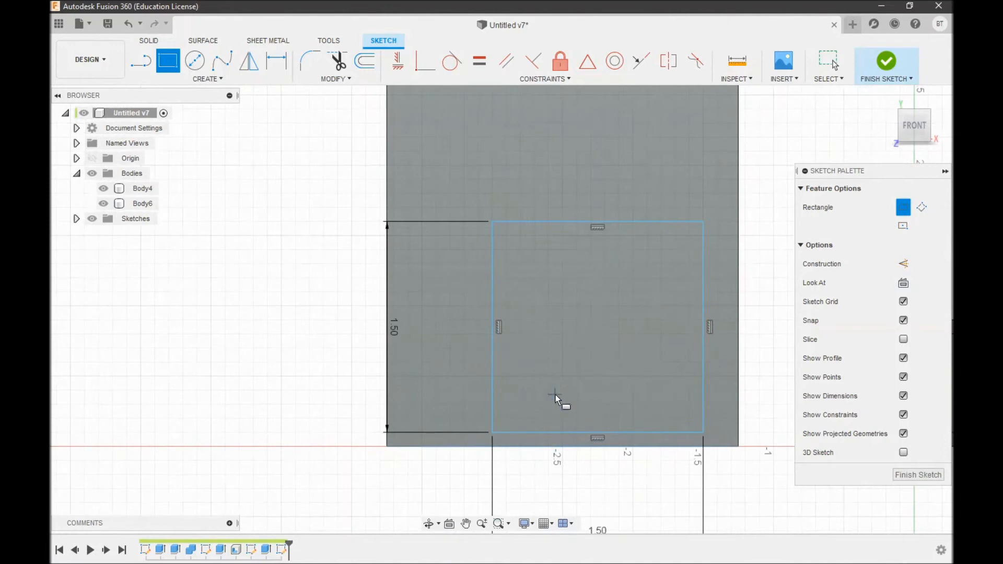
pyautogui.press('d')
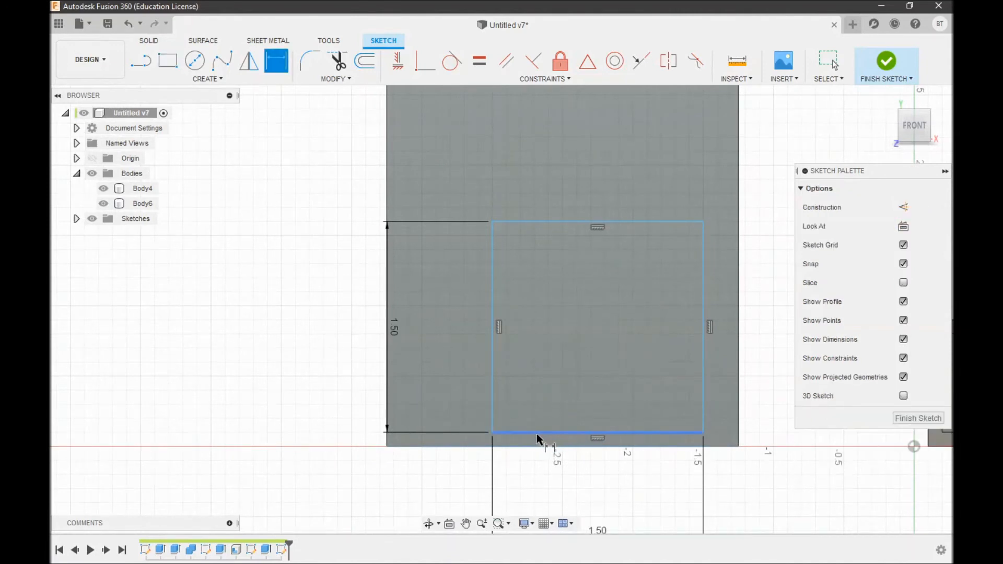
pyautogui.click(541, 432)
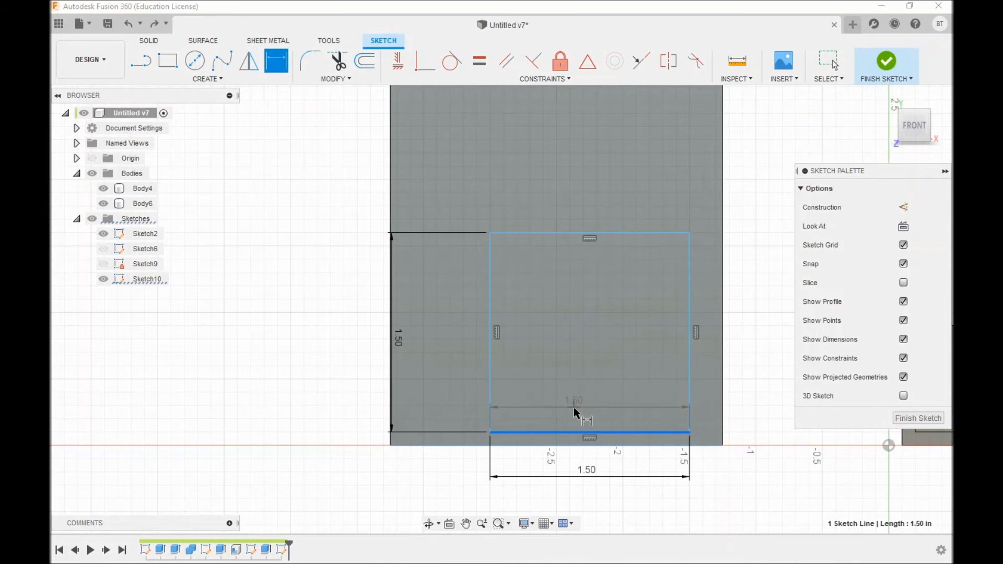
pyautogui.click(576, 447)
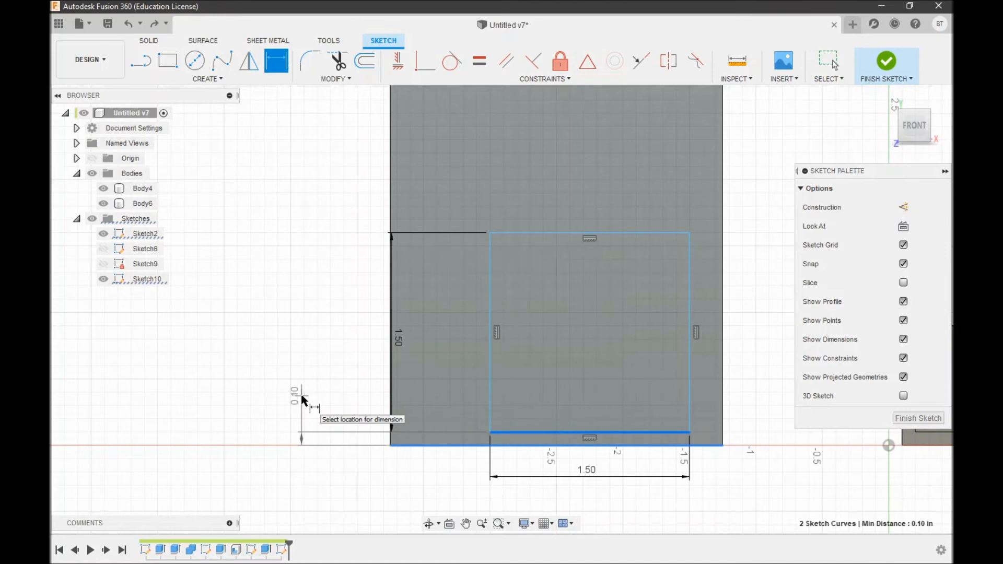
pyautogui.click(301, 400)
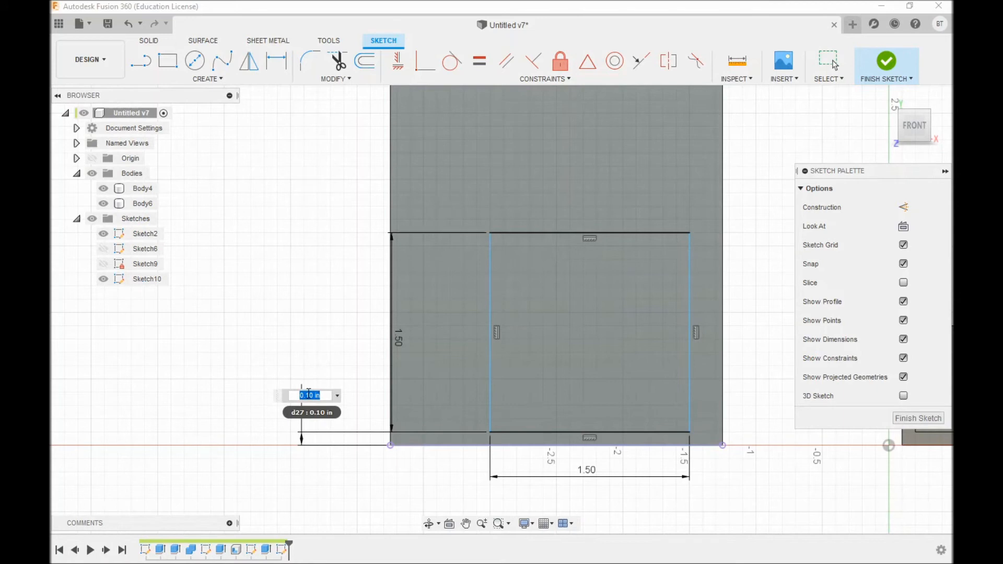
pyautogui.press('BackSpace')
pyautogui.write('25')
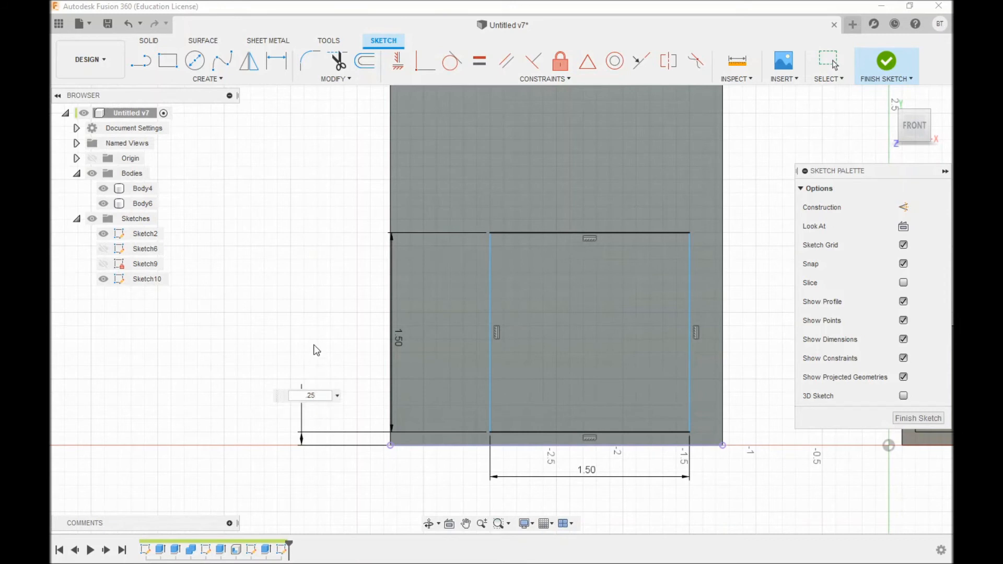
pyautogui.press('Return')
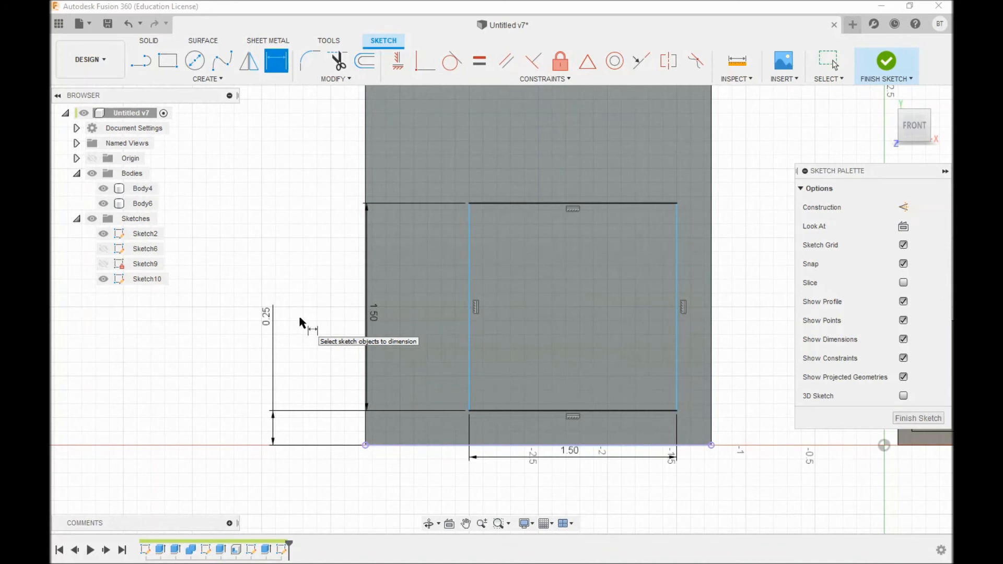
# Dimension the square's right side 0.5 in from the face's right edge and finish the sketch
pyautogui.click(677, 337)
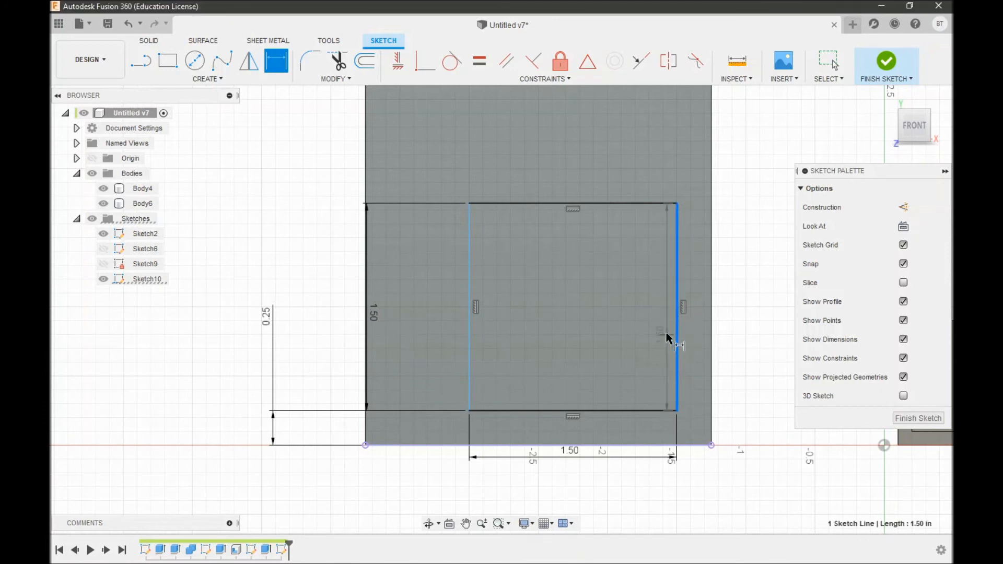
pyautogui.click(711, 339)
pyautogui.click(734, 330)
pyautogui.write('0.5')
pyautogui.press('Return')
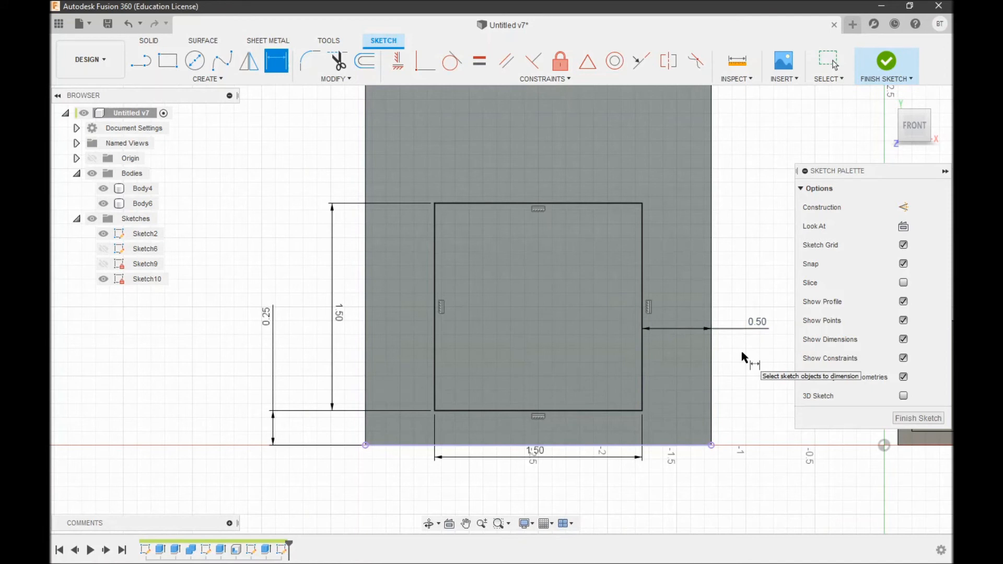
pyautogui.click(918, 417)
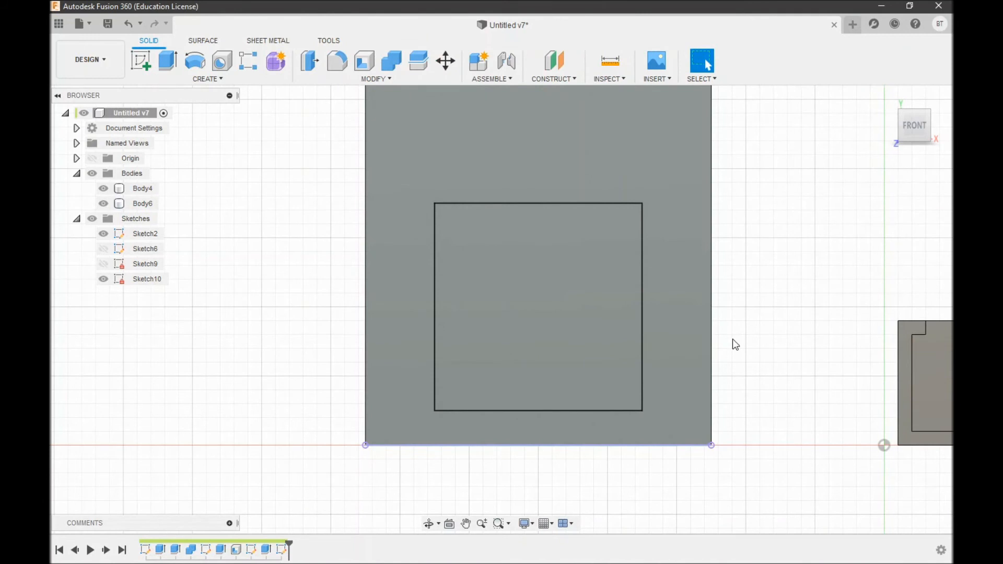
# Extrude the square profile on the tall box's front face by -0.25 in to cut an opening through the wall
pyautogui.click(214, 80)
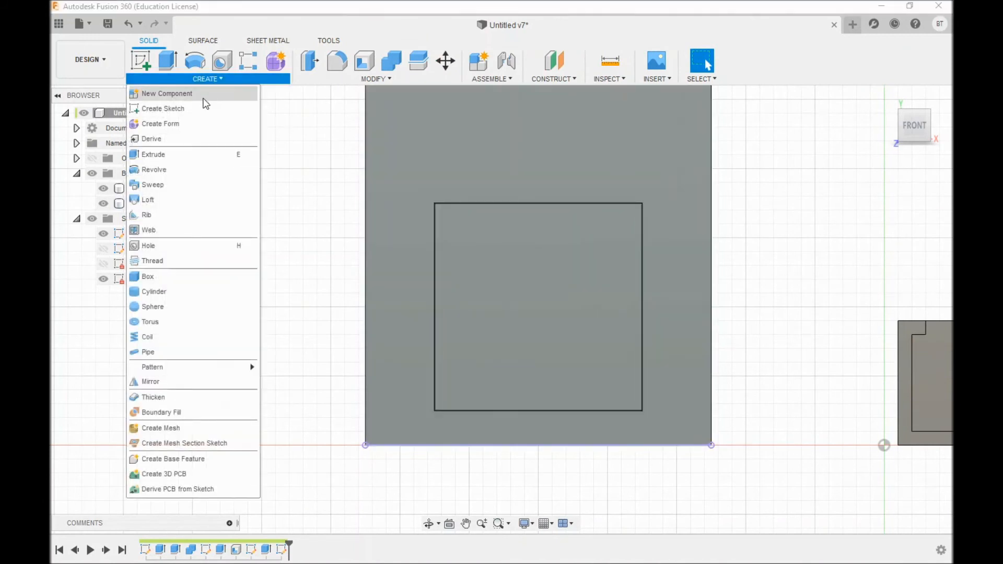
pyautogui.click(186, 155)
pyautogui.click(517, 255)
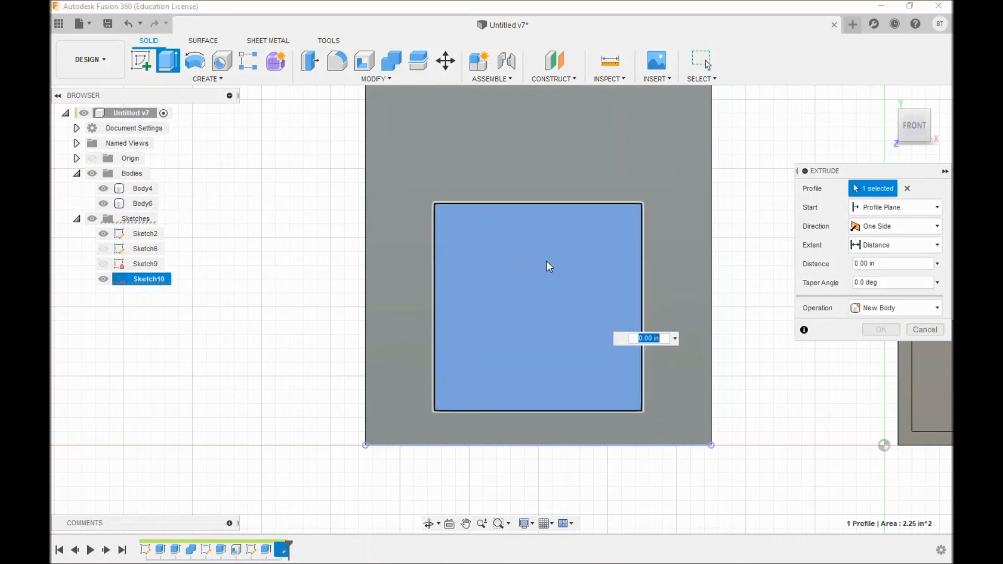
pyautogui.write('-.25')
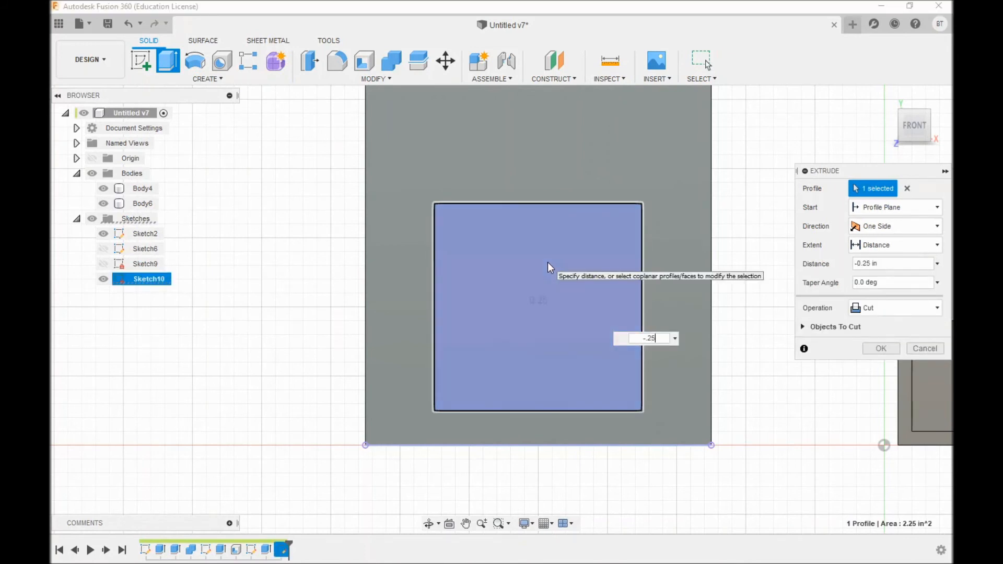
pyautogui.press('Return')
pyautogui.moveTo(916, 128); pyautogui.dragTo(887, 154)
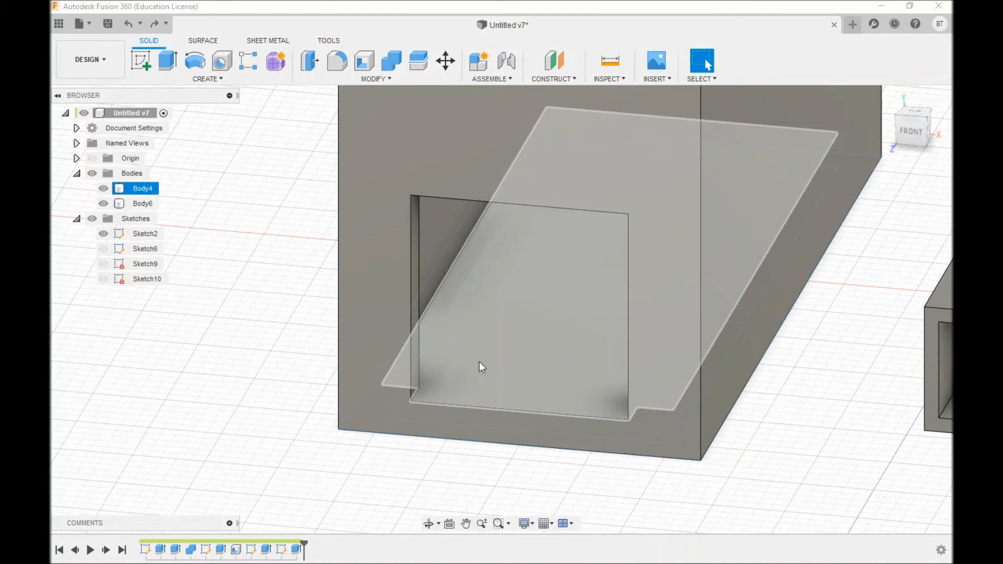
# Start a new sketch on the back face of the tall open box
pyautogui.click(920, 126)
pyautogui.moveTo(921, 127)
pyautogui.mouseDown()
pyautogui.moveTo(893, 149)
pyautogui.moveTo(844, 160)
pyautogui.moveTo(773, 133)
pyautogui.mouseUp()
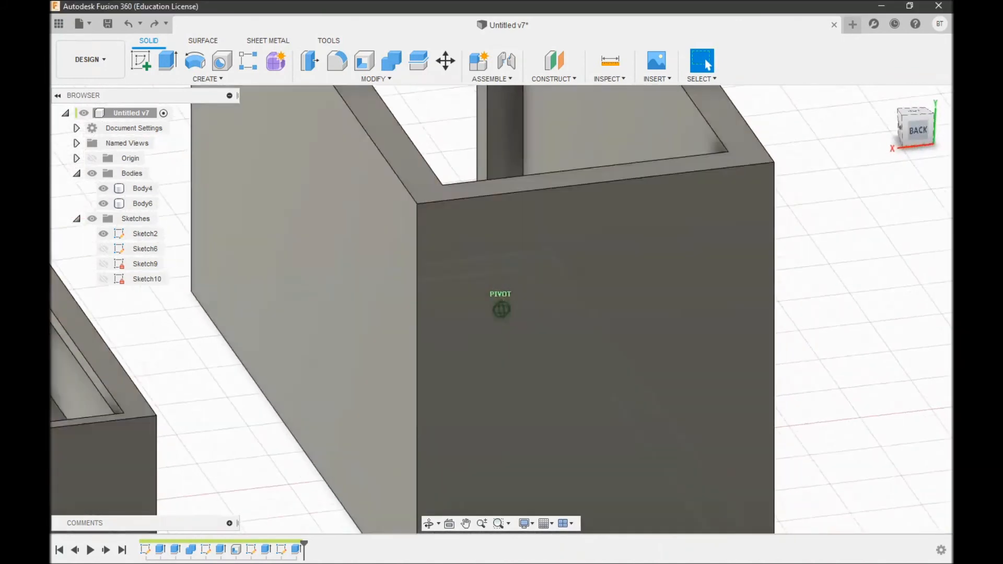
pyautogui.moveTo(778, 329); pyautogui.dragTo(786, 307)
pyautogui.scroll(-3, 625, 525)
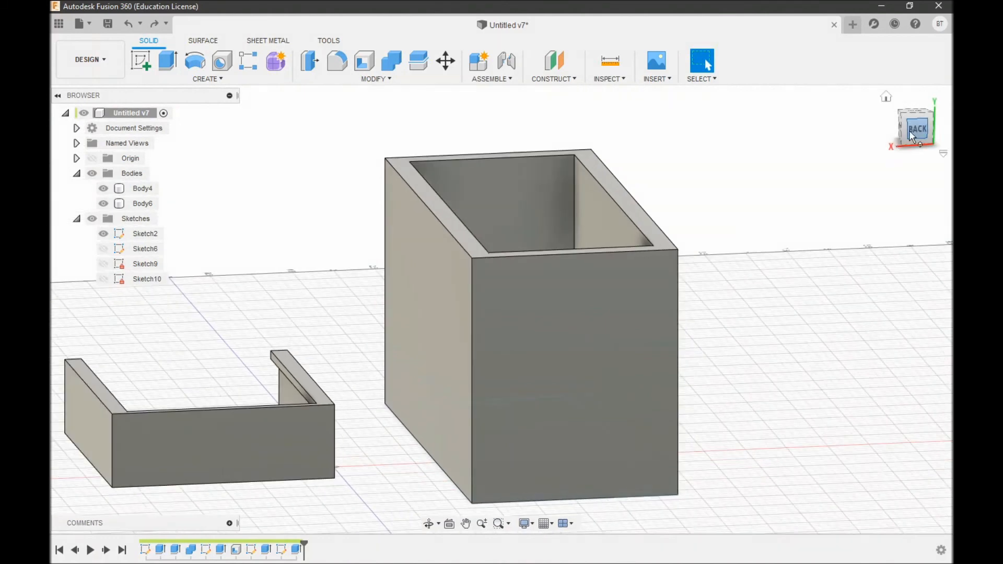
pyautogui.click(908, 138)
pyautogui.click(547, 331)
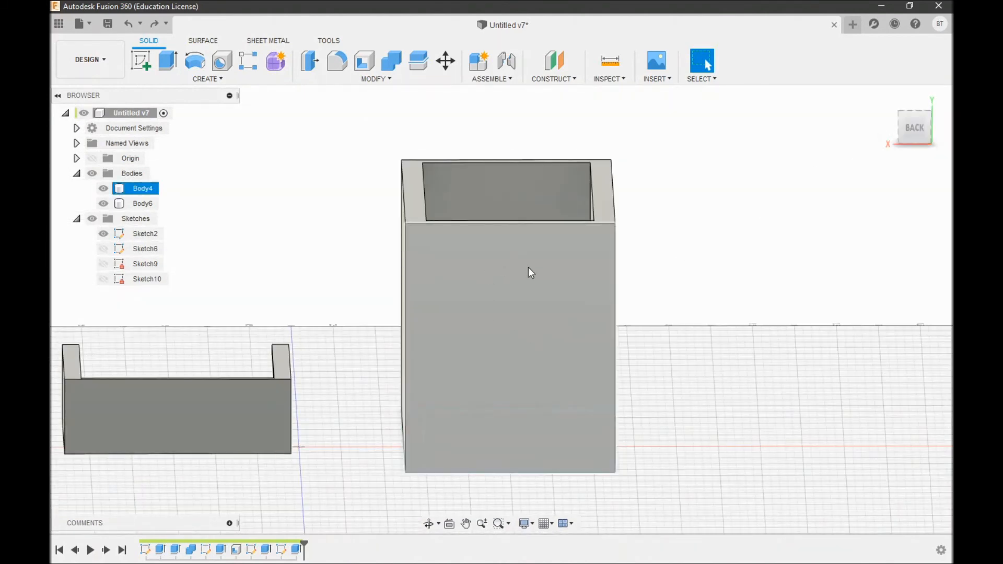
pyautogui.click(335, 142)
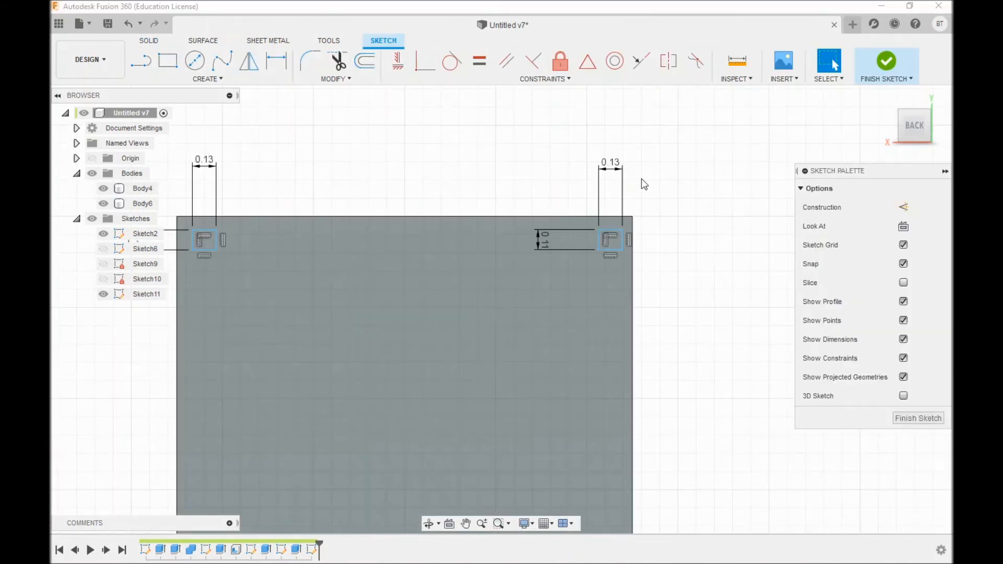
# Dimension the upper line of the small left rectangle 0.15 in below the top edge of the box's back face
pyautogui.scroll(-2, 689, 226)
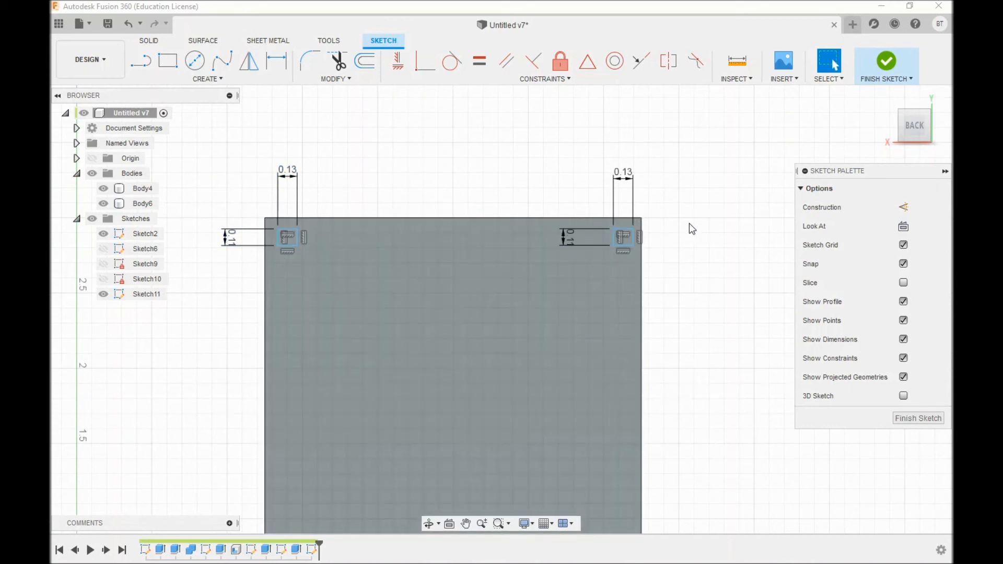
pyautogui.press('d')
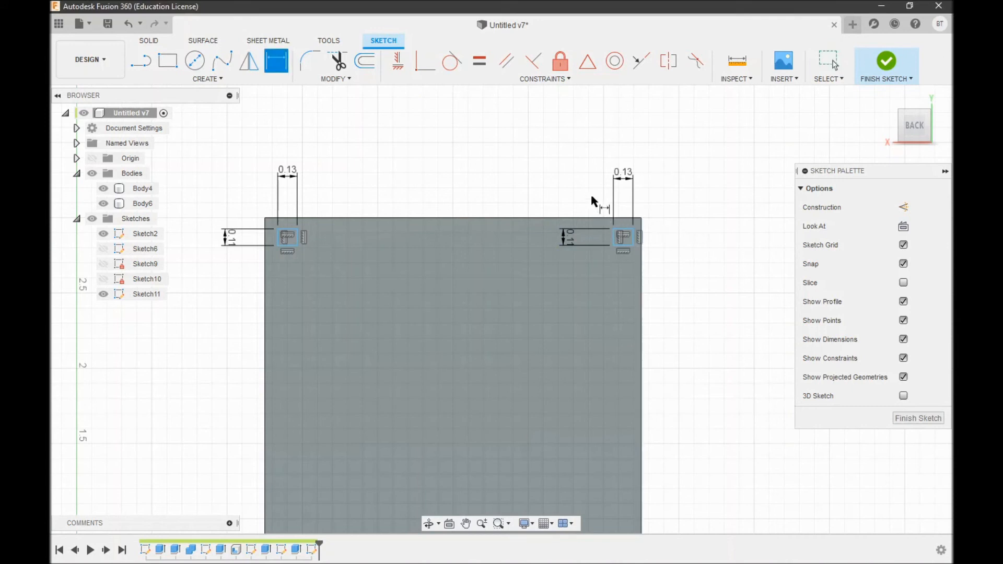
pyautogui.scroll(2, 277, 250)
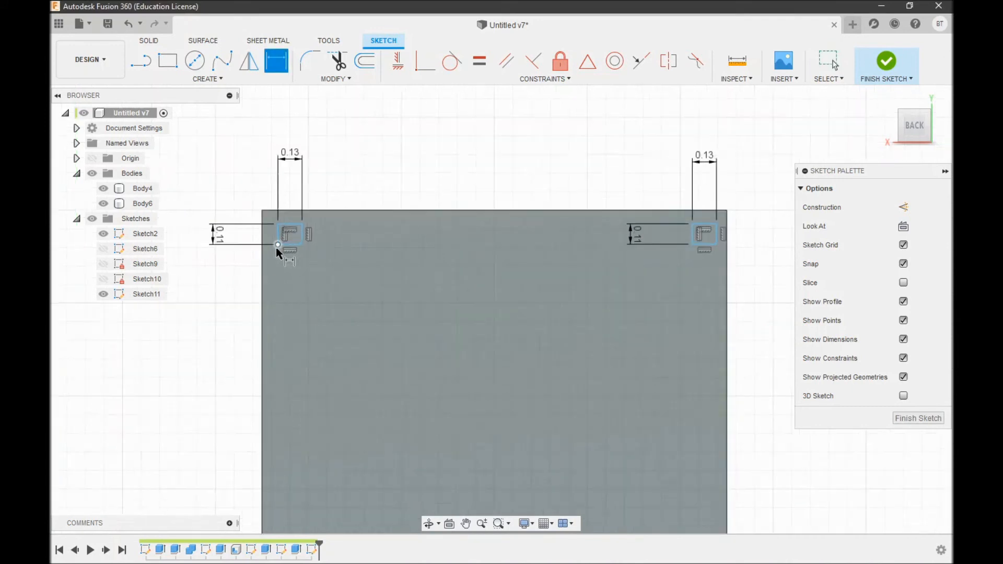
pyautogui.scroll(2, 276, 250)
pyautogui.click(294, 215)
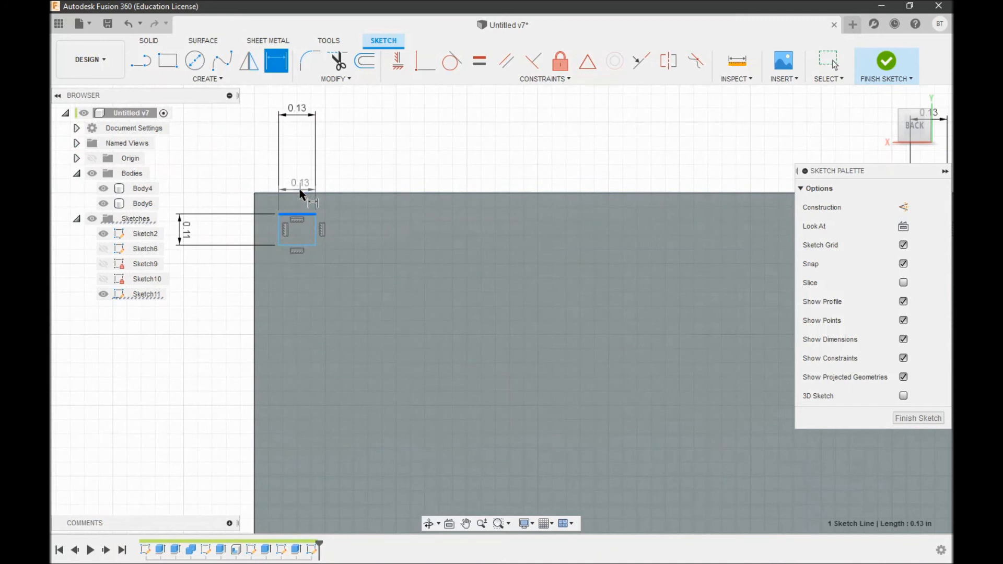
pyautogui.click(305, 194)
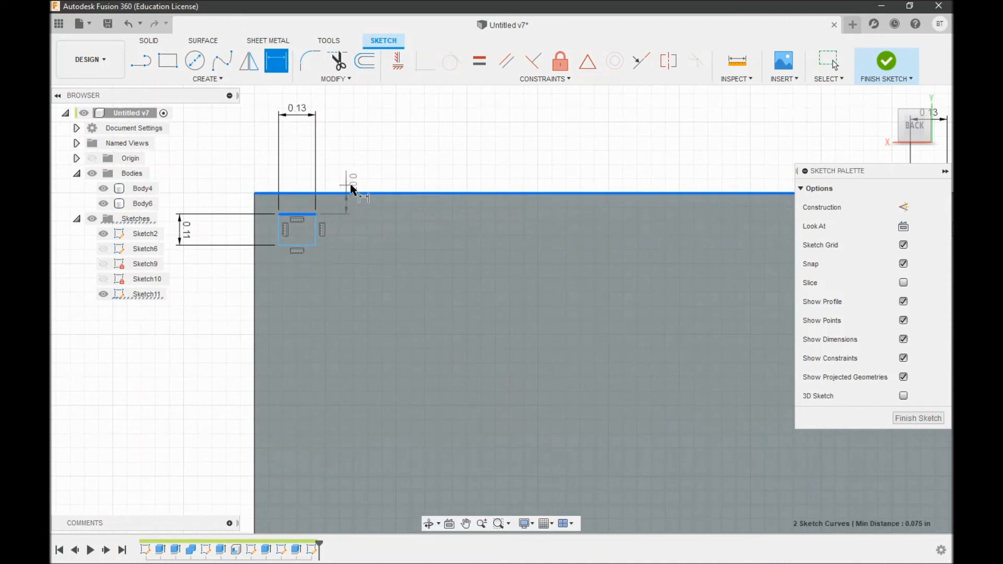
pyautogui.click(377, 170)
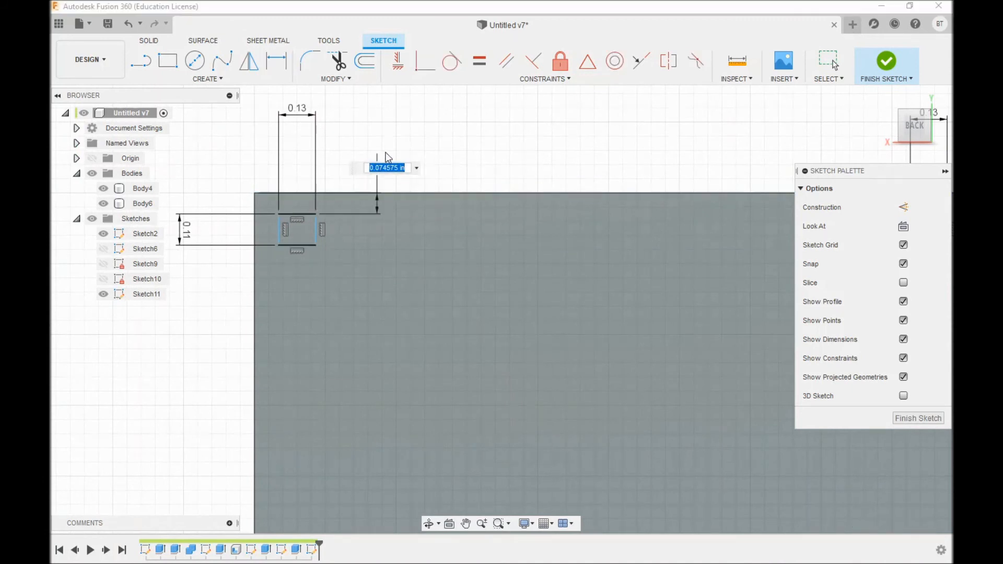
pyautogui.press('BackSpace')
pyautogui.write('.15')
pyautogui.press('Return')
# Dimension the upper line of the small right rectangle 0.15 in below the back face's top edge
pyautogui.scroll(-2, 211, 300)
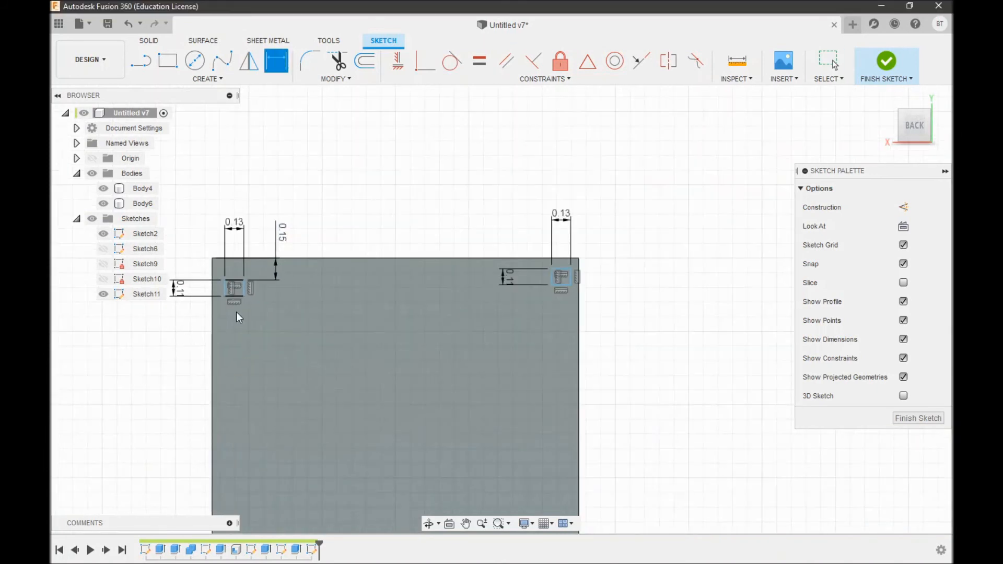
pyautogui.scroll(2, 591, 263)
pyautogui.click(459, 329)
pyautogui.click(470, 308)
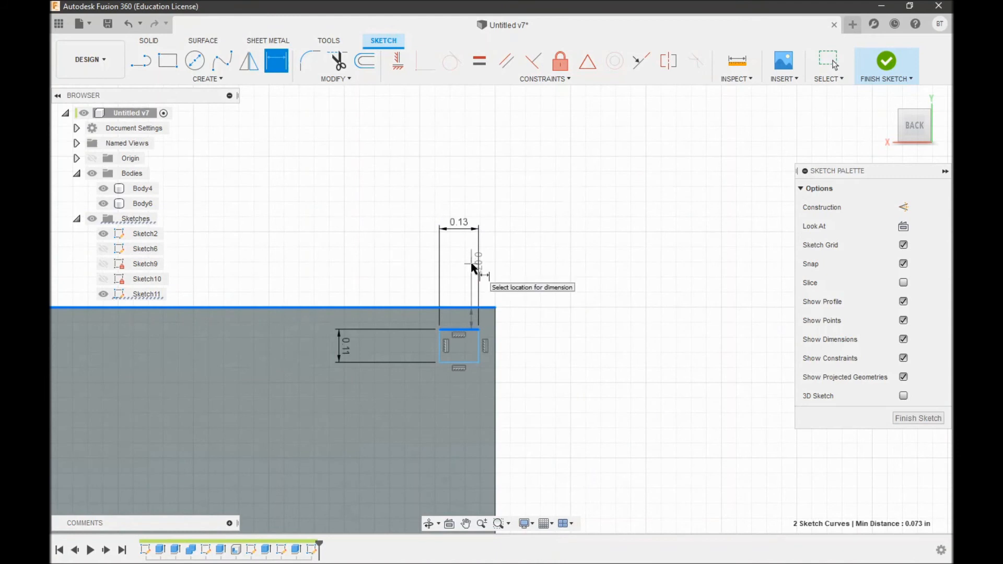
pyautogui.click(471, 266)
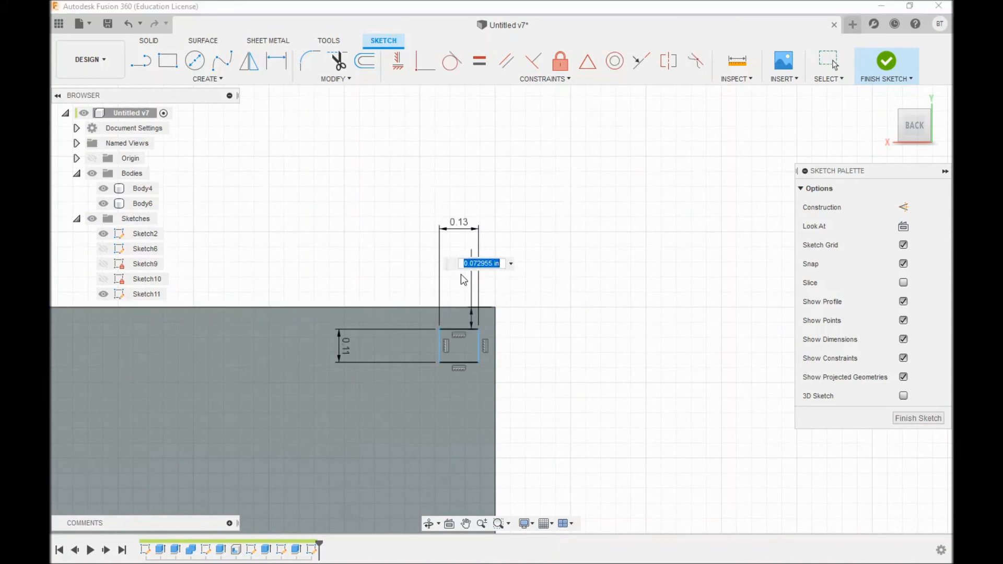
pyautogui.write('.15')
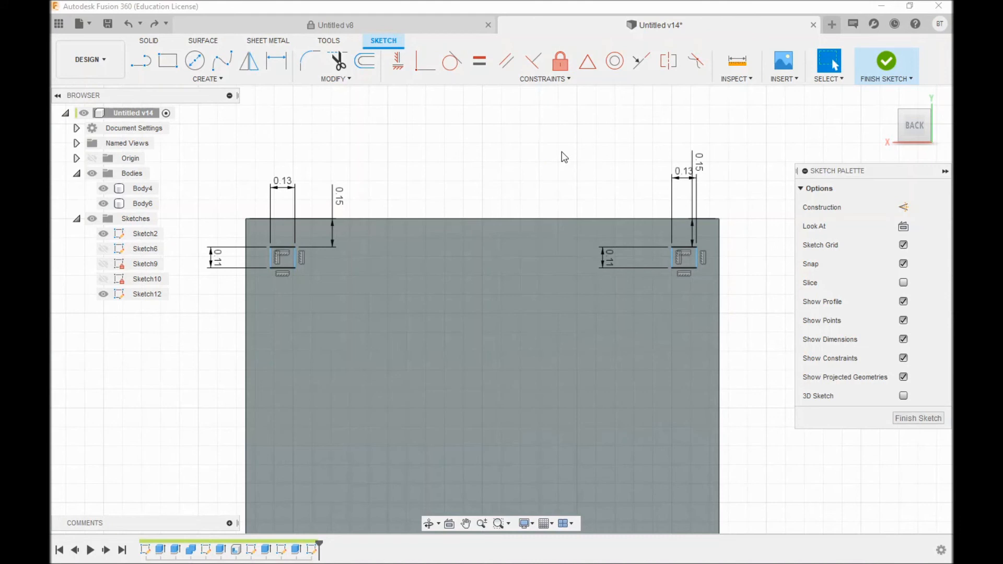
# Apply a Coincident constraint between the right rectangle's upper outer corner and the back face's right edge
pyautogui.click(548, 80)
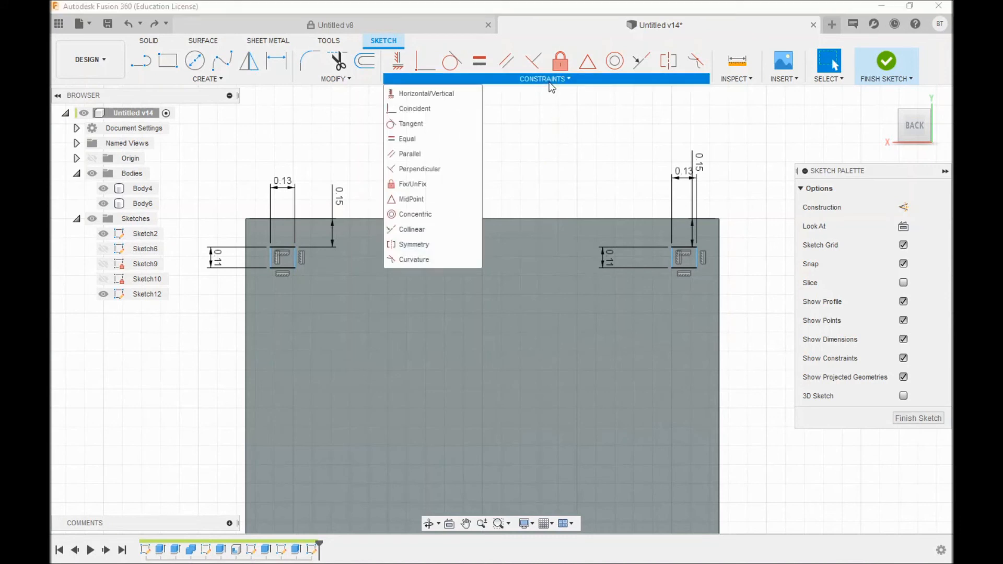
pyautogui.click(446, 111)
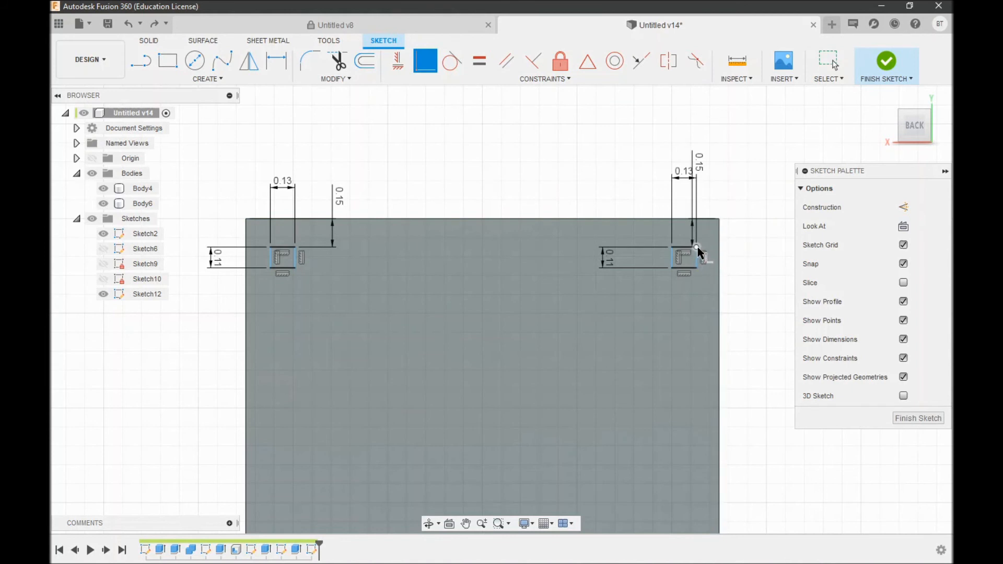
pyautogui.scroll(5, 698, 251)
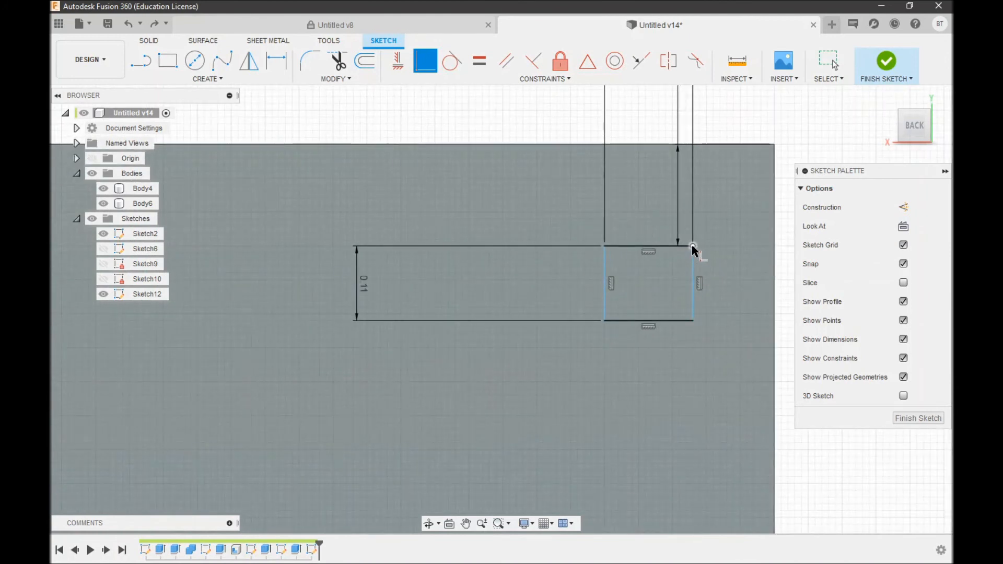
pyautogui.scroll(-2, 732, 243)
pyautogui.scroll(4, 768, 242)
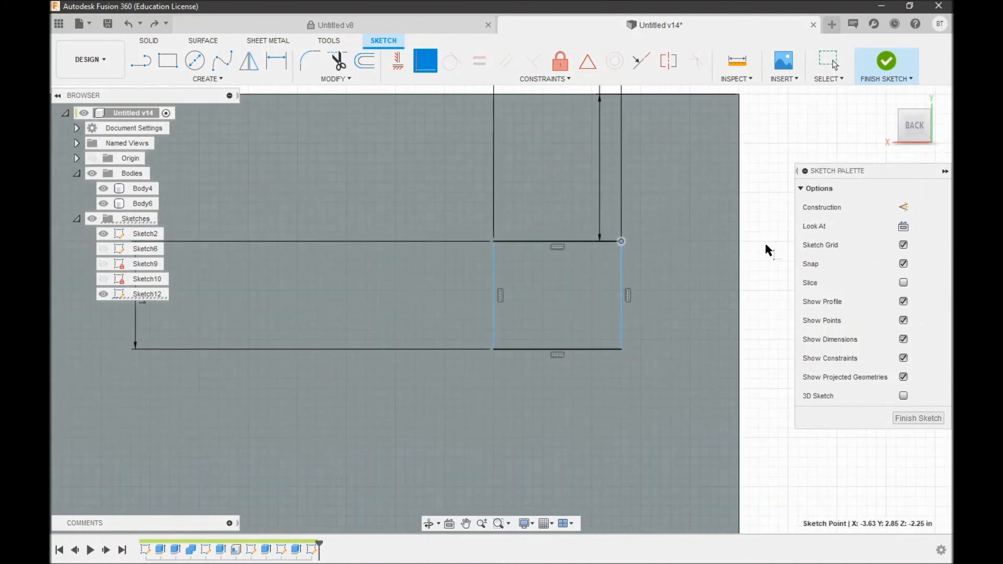
pyautogui.click(740, 243)
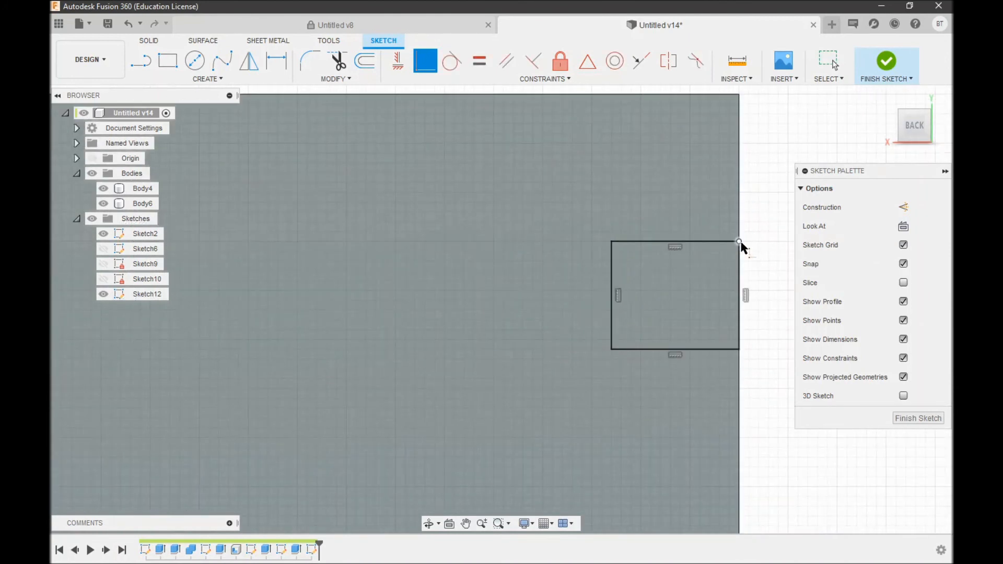
# Make the left rectangle's upper outer corner coincident with the back face's left edge and end the constraint command
pyautogui.scroll(-2, 778, 230)
pyautogui.scroll(-3, 776, 234)
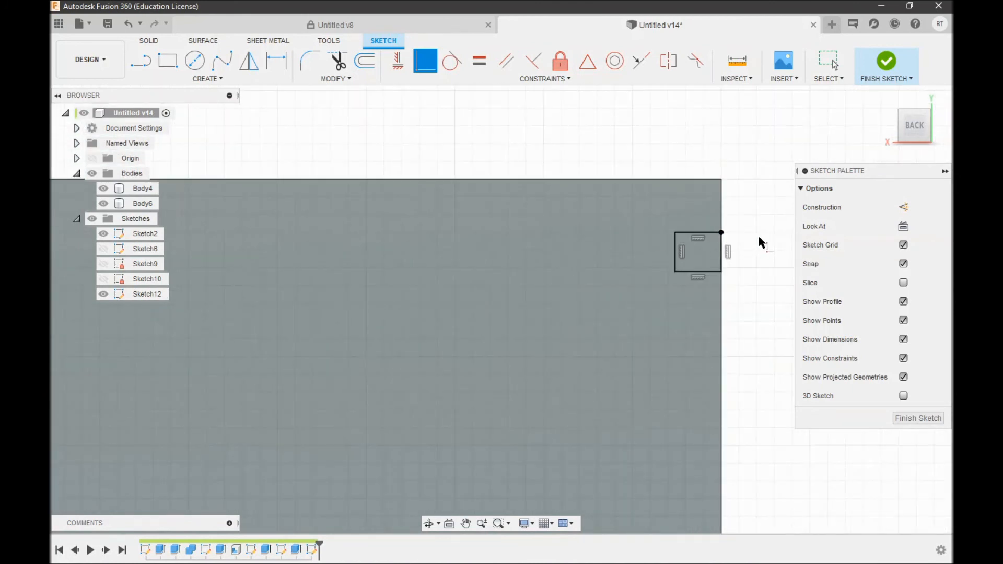
pyautogui.scroll(-3, 765, 235)
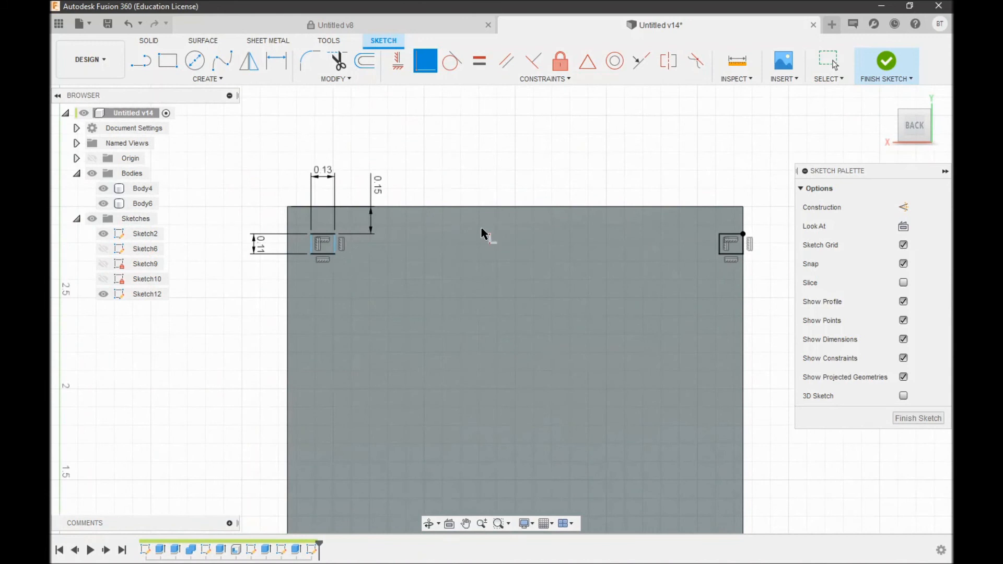
pyautogui.click(311, 235)
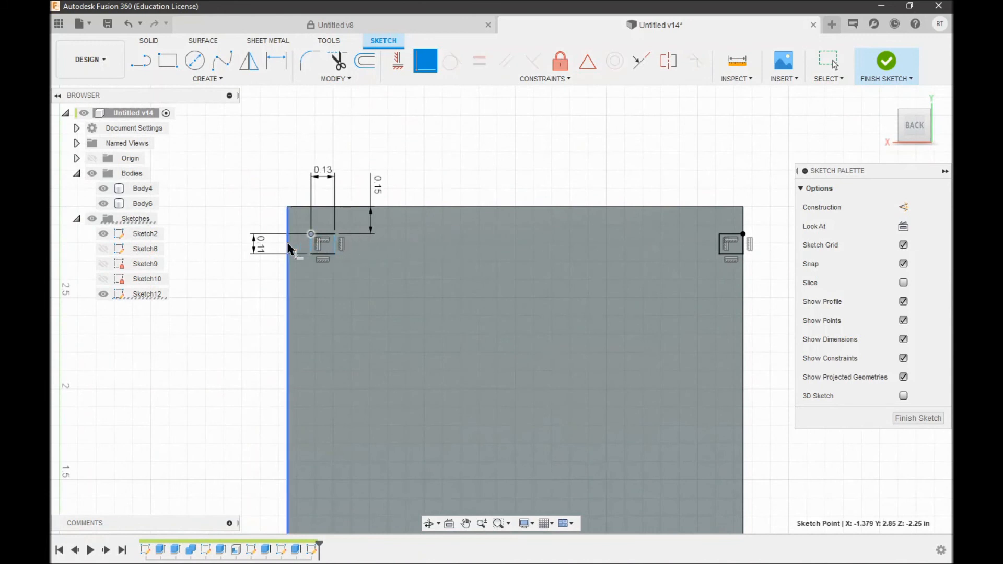
pyautogui.click(288, 243)
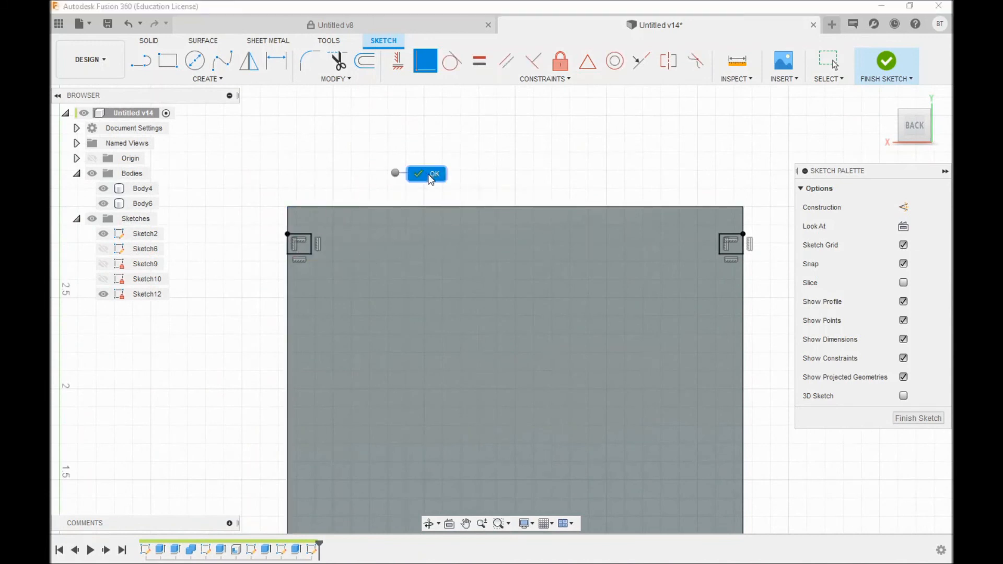
pyautogui.press('Escape')
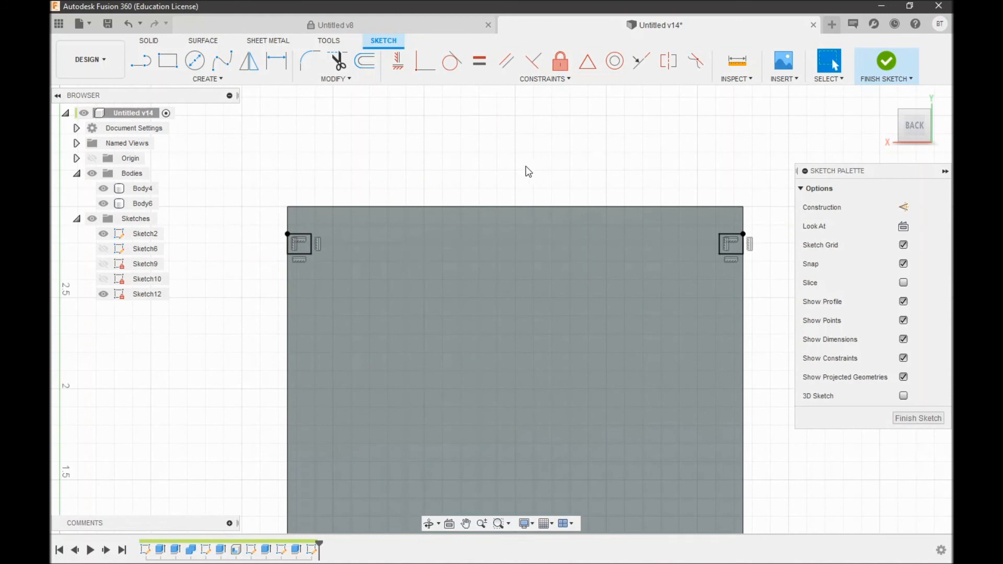
# Extrude both small rectangle profiles by -2.9 in as a cut to form grooves along the box's sides
pyautogui.press('e')
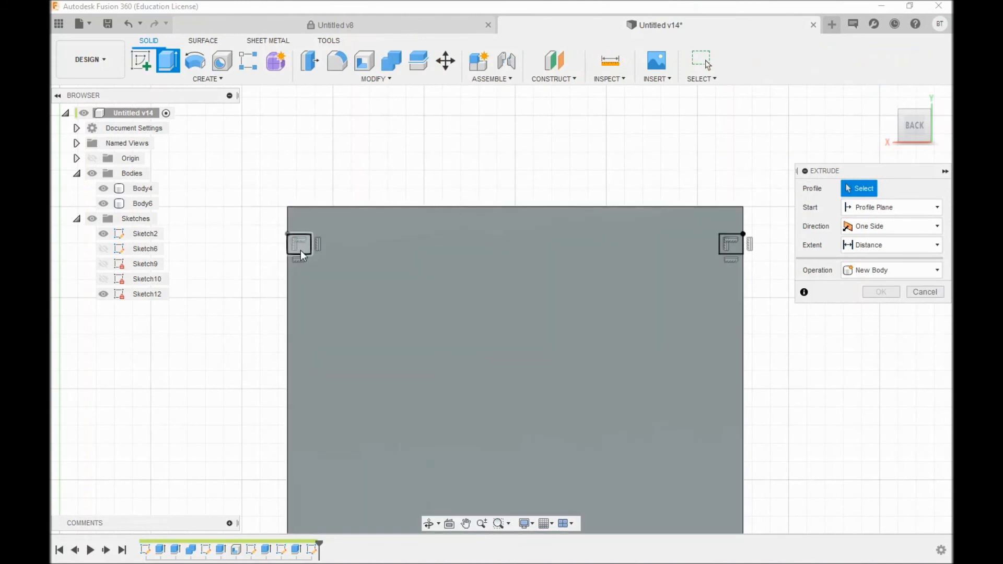
pyautogui.click(306, 248)
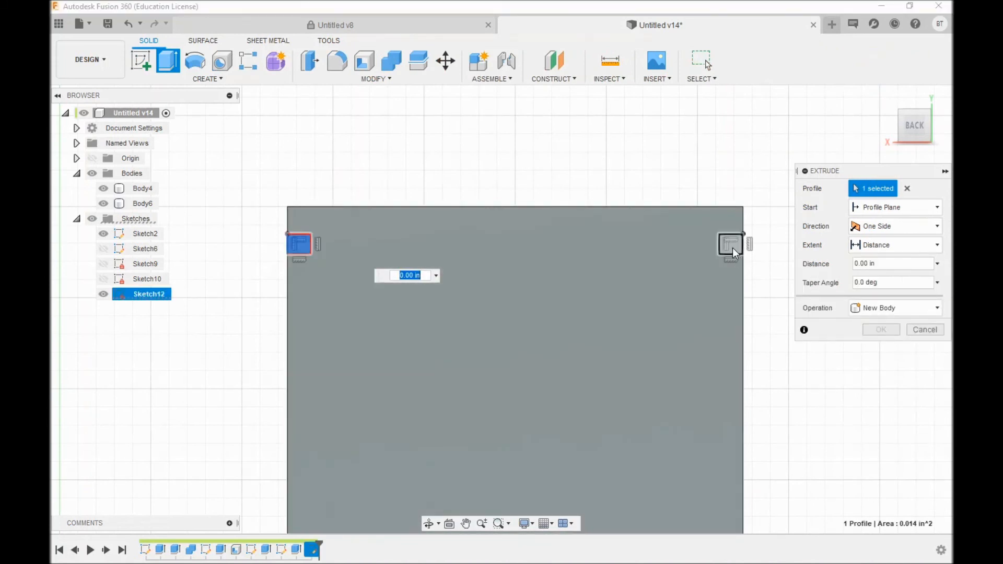
pyautogui.click(733, 247)
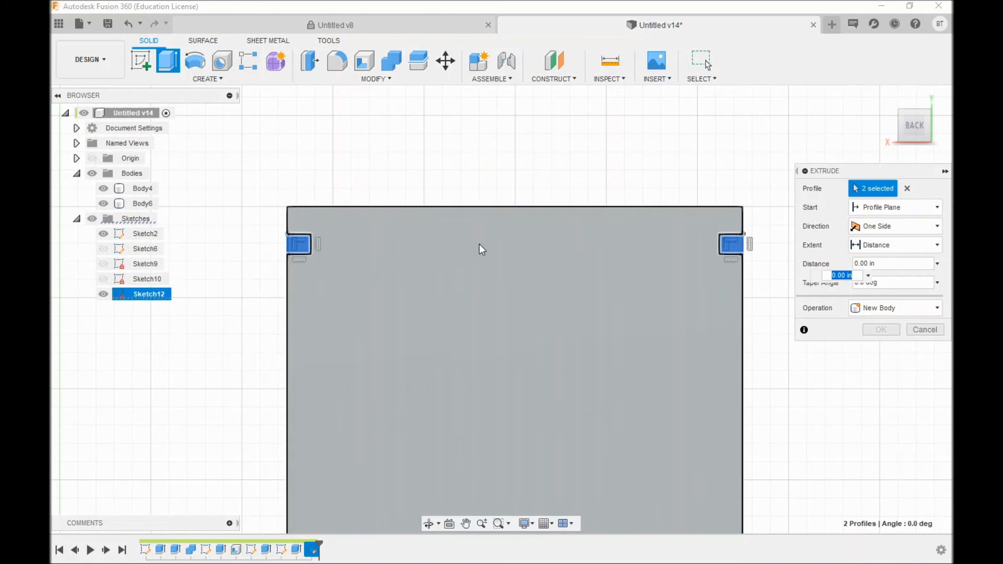
pyautogui.write('-2.9')
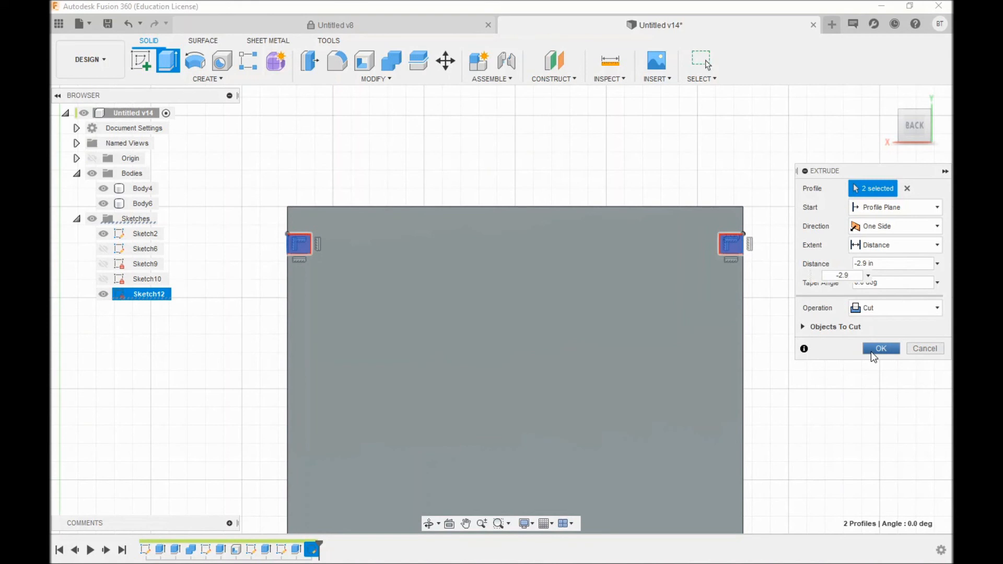
pyautogui.click(881, 348)
pyautogui.keyDown('shift'); pyautogui.moveTo(867, 327); pyautogui.dragTo(862, 250, button='middle'); pyautogui.keyUp('shift')
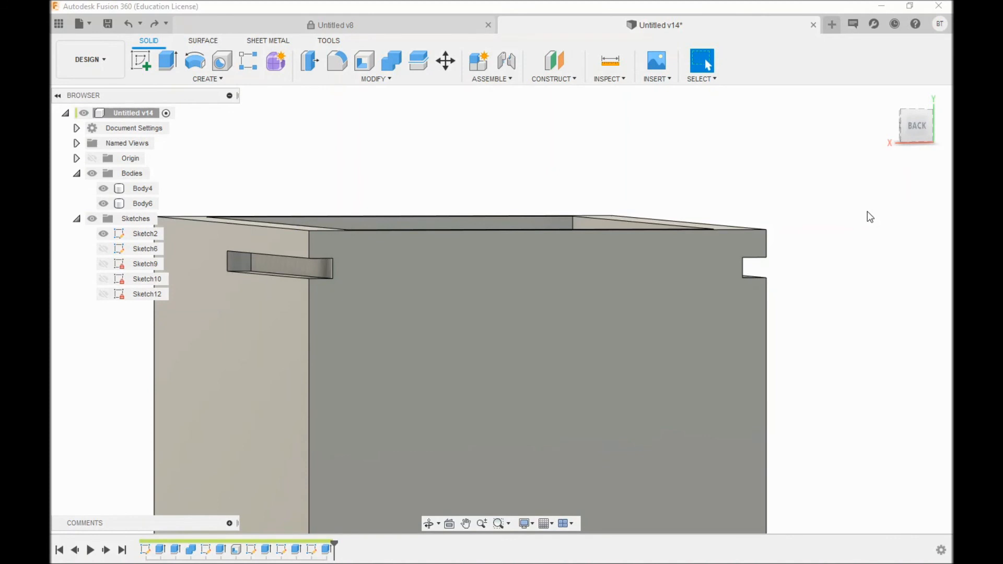
pyautogui.scroll(-1, 864, 214)
pyautogui.moveTo(918, 124); pyautogui.dragTo(911, 138)
pyautogui.scroll(-3, 479, 425)
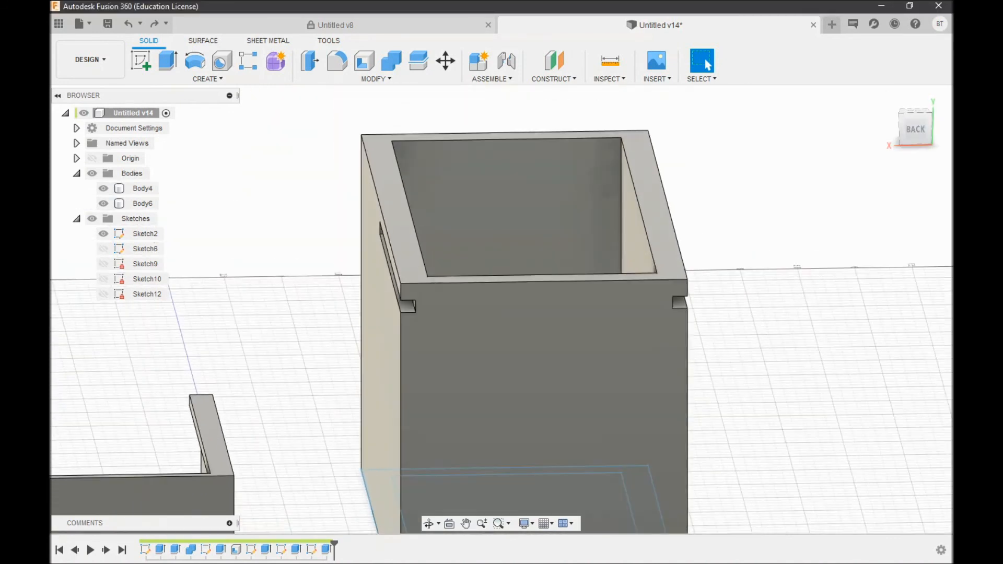
pyautogui.moveTo(916, 129); pyautogui.dragTo(914, 141)
pyautogui.scroll(-4, 342, 385)
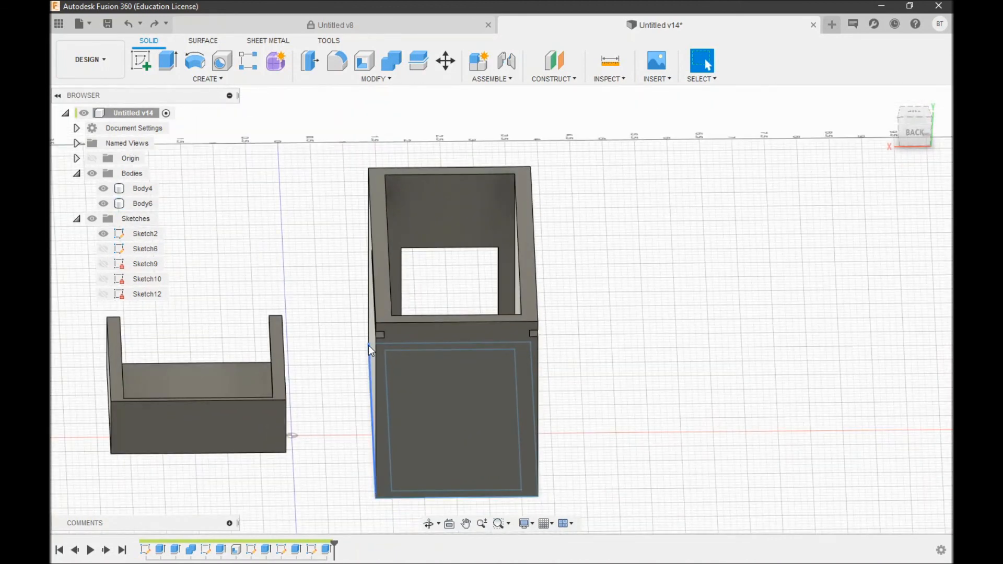
# Fillet the large box's upper back and two upper side outer edges, plus the smaller body's upper back edge, with a 0.1 in radius
pyautogui.click(363, 82)
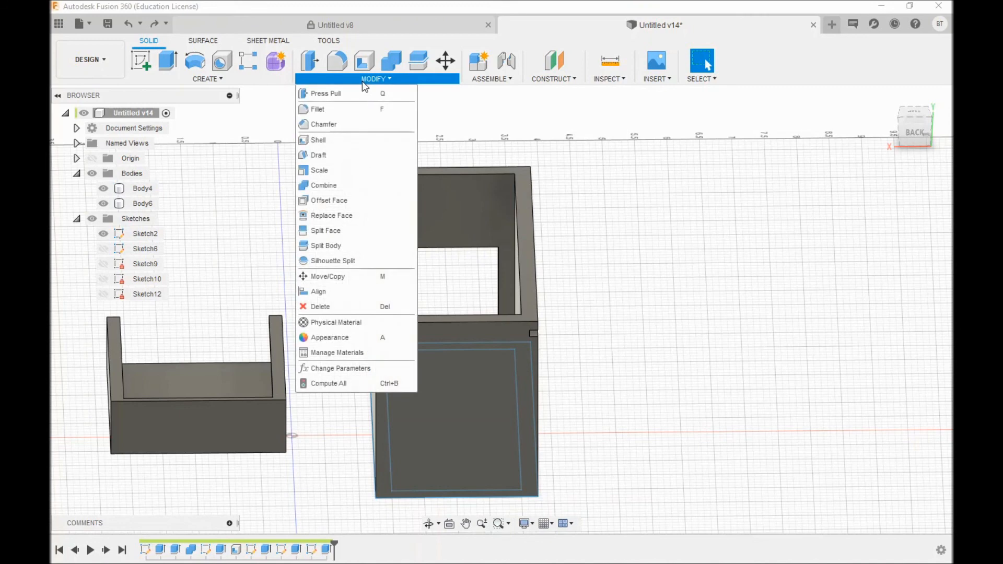
pyautogui.click(353, 110)
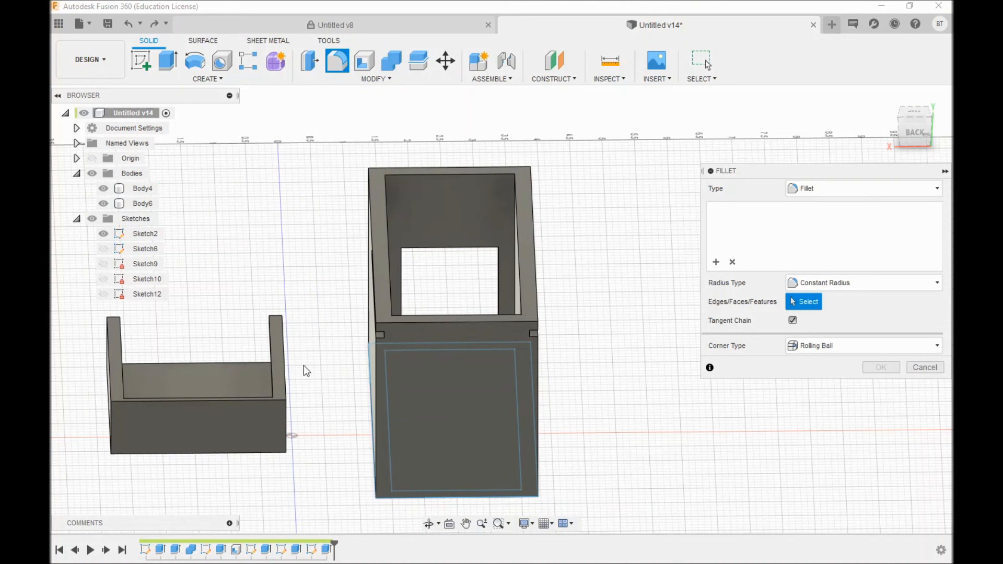
pyautogui.click(420, 323)
pyautogui.click(372, 270)
pyautogui.click(535, 268)
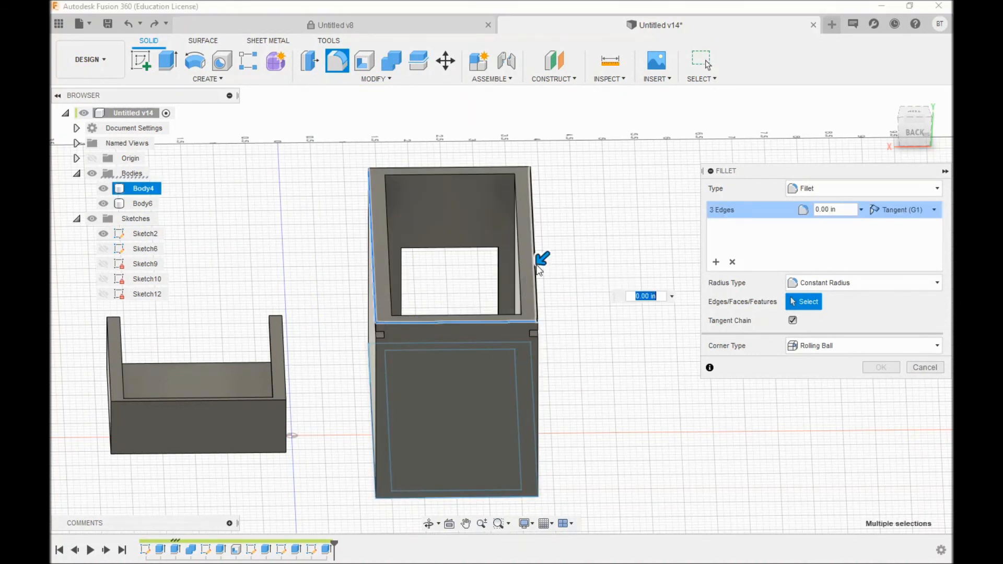
pyautogui.click(262, 400)
pyautogui.write('.1')
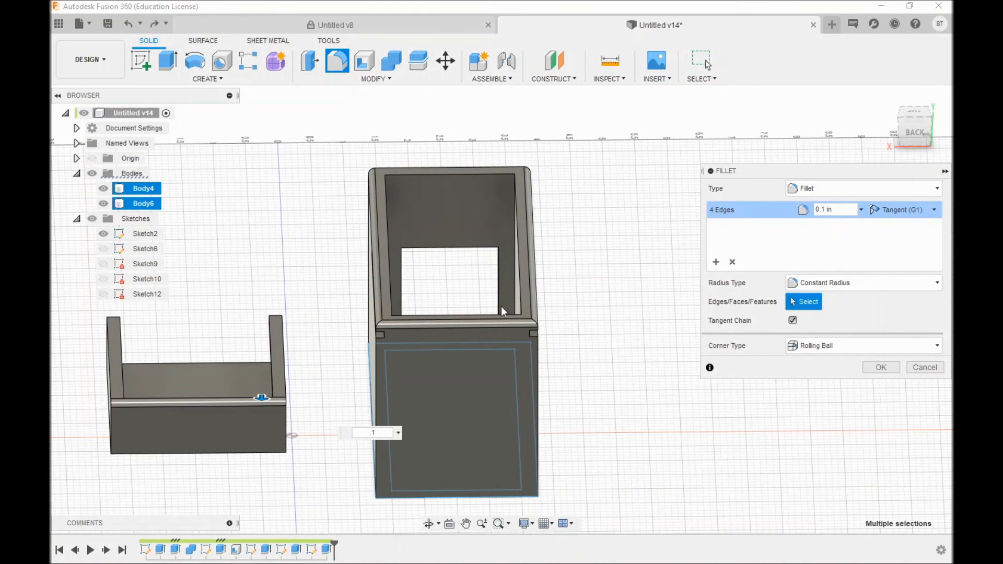
pyautogui.click(882, 367)
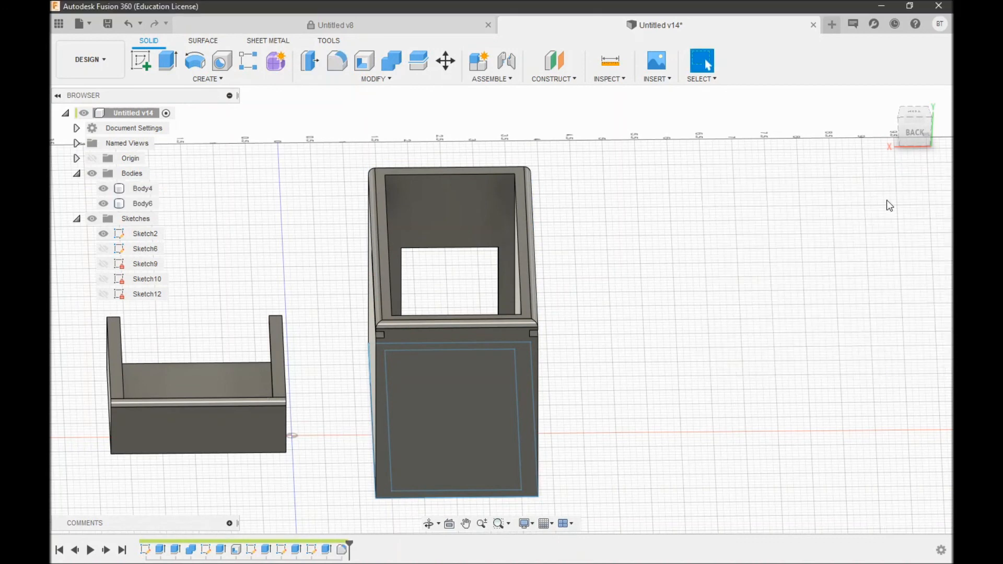
pyautogui.moveTo(920, 125); pyautogui.dragTo(960, 111)
pyautogui.scroll(-2, 885, 274)
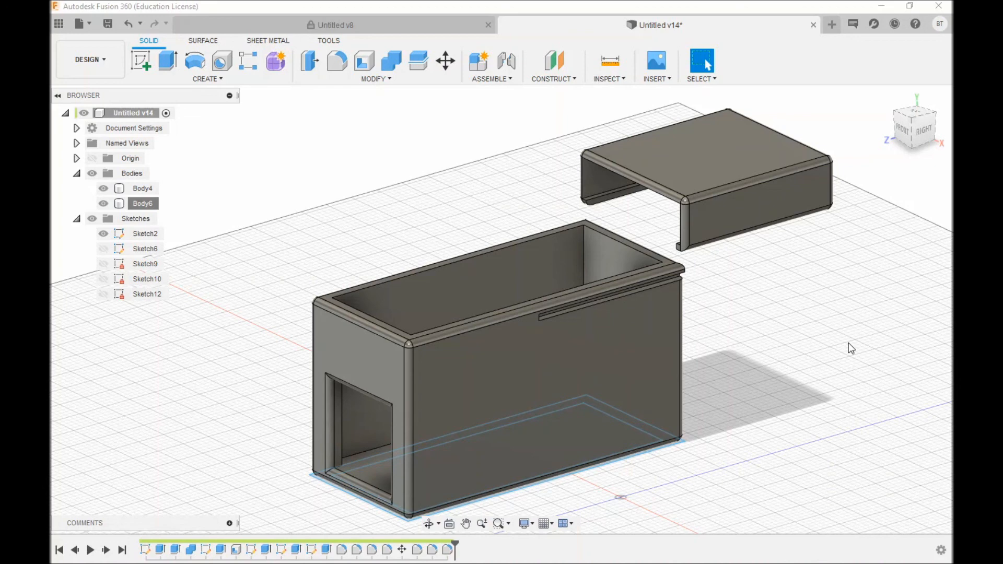
pyautogui.moveTo(849, 343)
pyautogui.keyDown('shift'); pyautogui.mouseDown(button='middle')
pyautogui.moveTo(899, 343)
pyautogui.moveTo(940, 321)
pyautogui.moveTo(933, 335)
pyautogui.moveTo(912, 328)
pyautogui.mouseUp(button='middle'); pyautogui.keyUp('shift')
pyautogui.moveTo(948, 133)
pyautogui.mouseDown()
pyautogui.moveTo(915, 146)
pyautogui.moveTo(912, 134)
pyautogui.mouseUp()
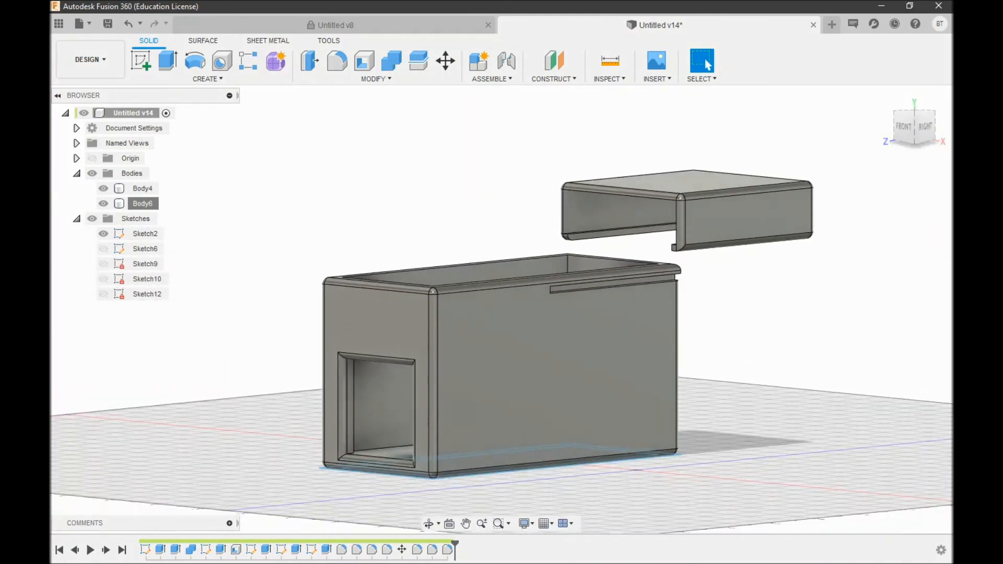